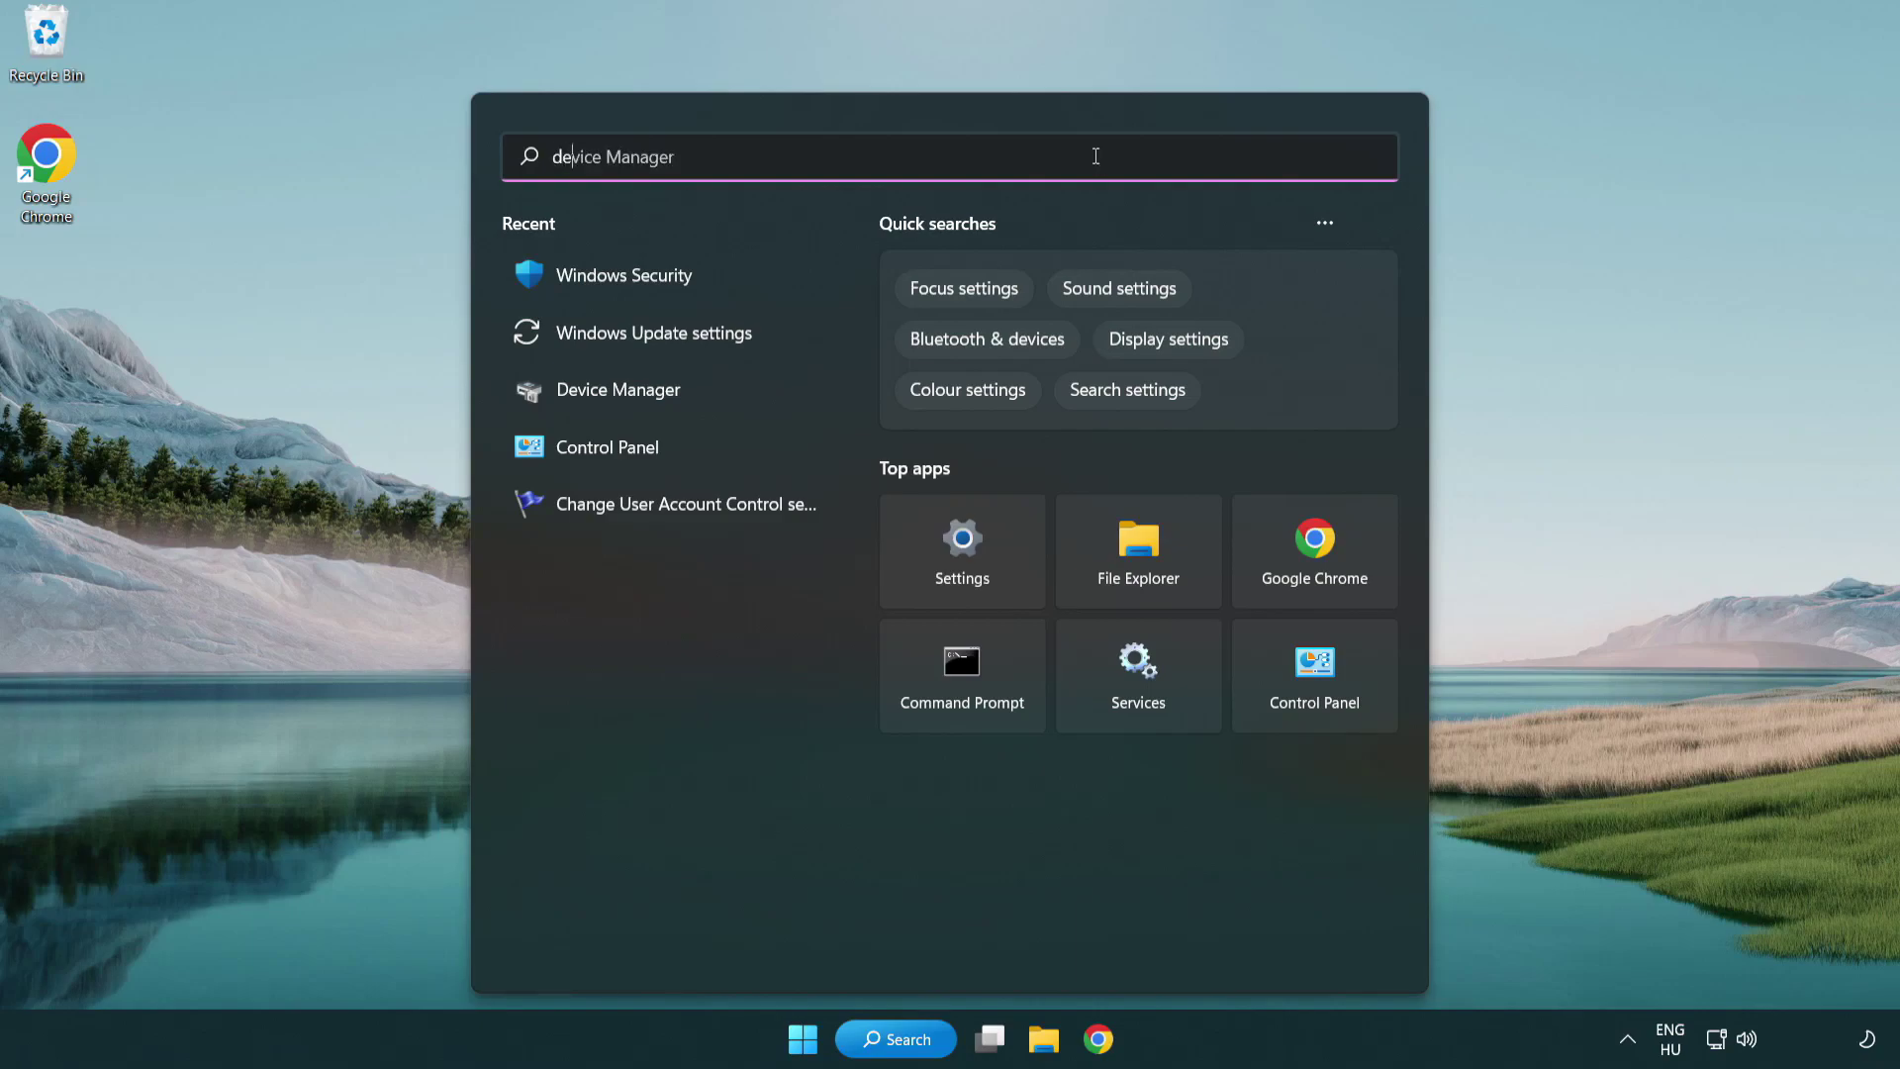
Find and open Device Manager through Windows search, and move its window toward the middle of the desktop.
text(nager)
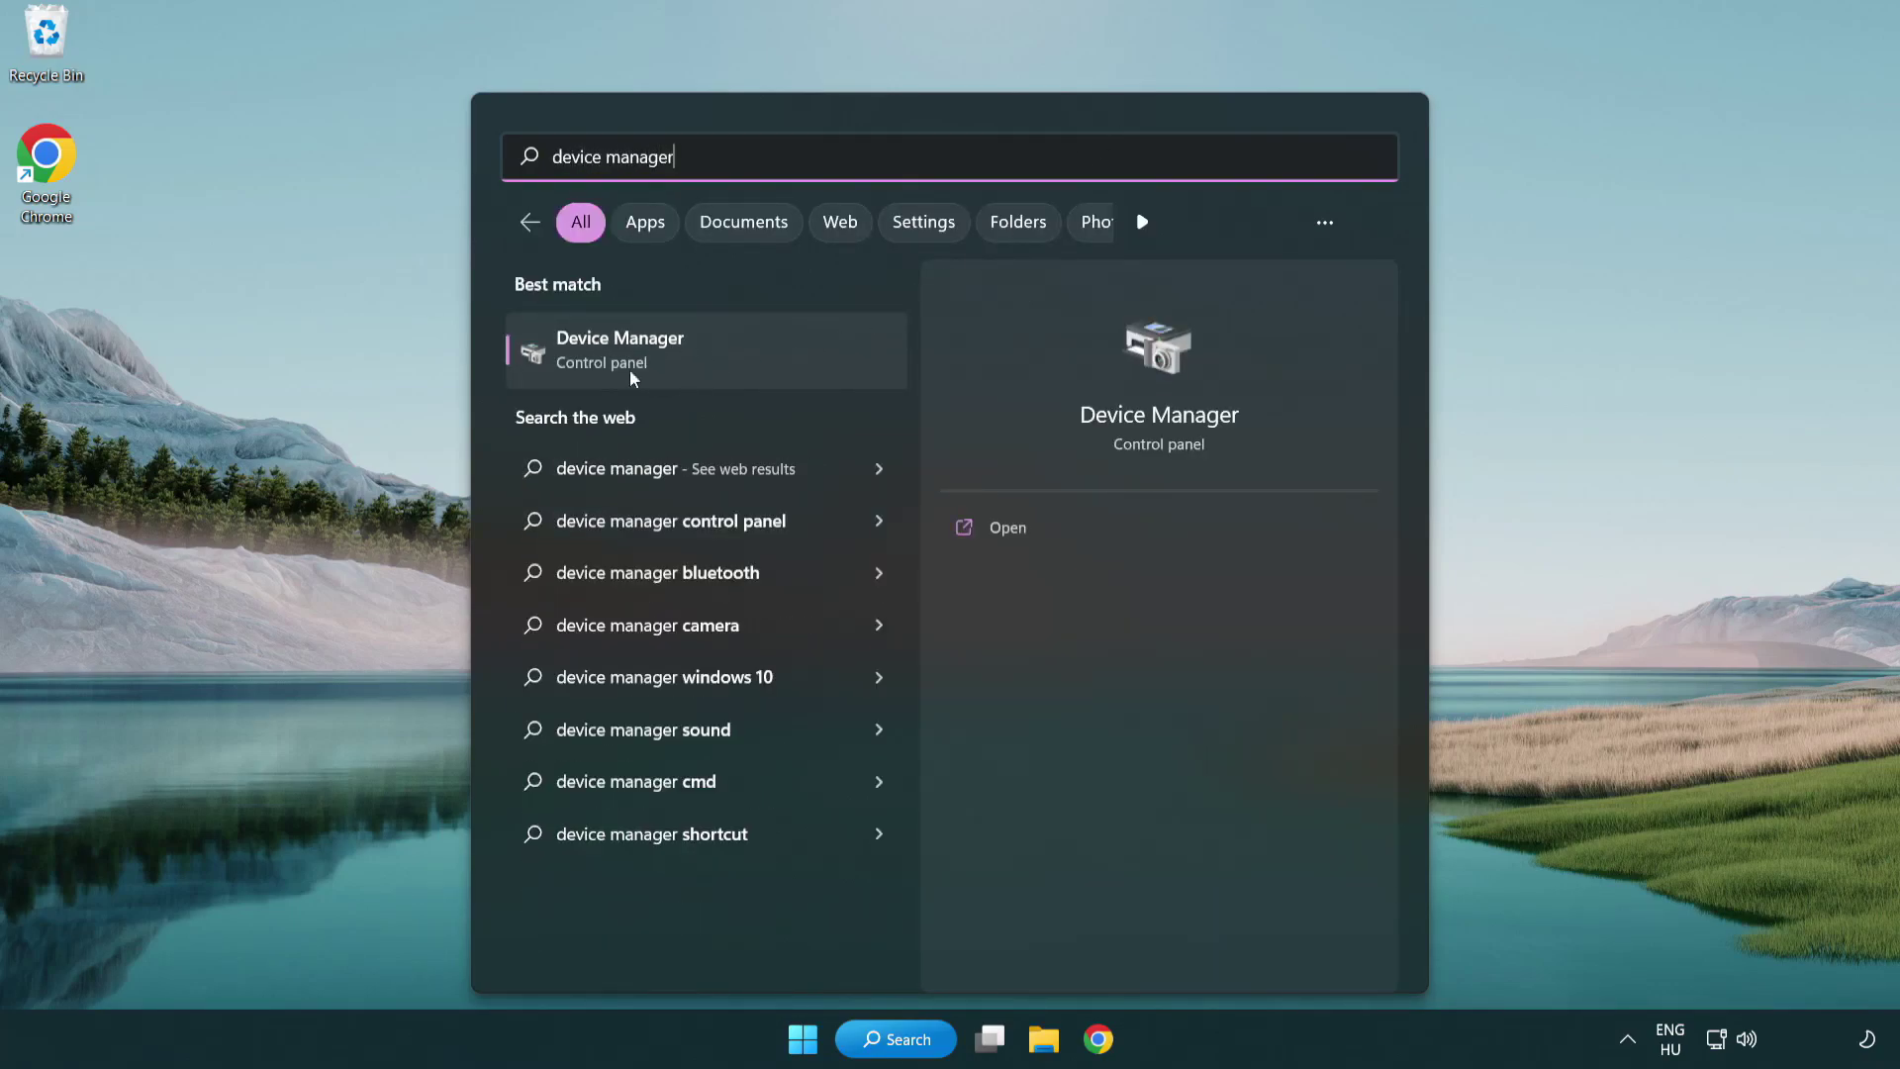
click(762, 364)
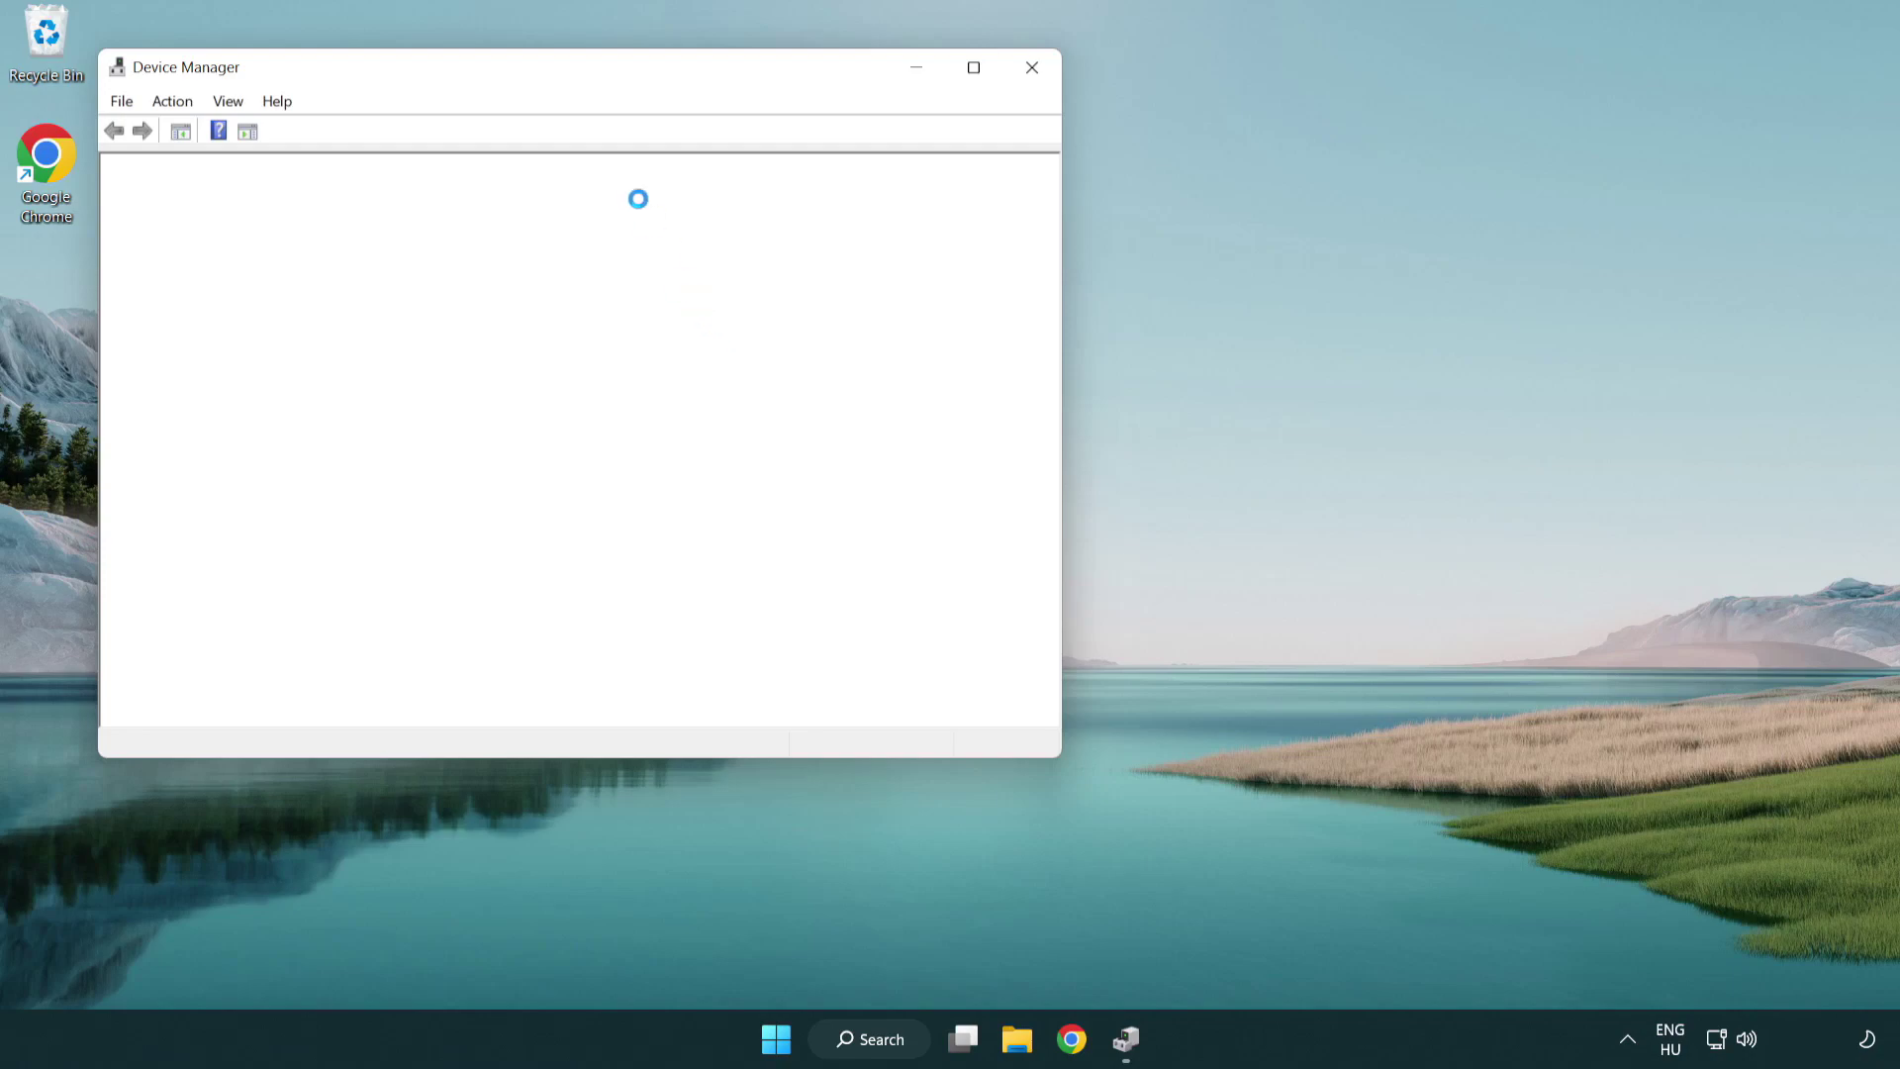
drag(524, 82, 836, 191)
Run an automatic driver update search for the VMware SVGA 3D display adapter, and close the wizard and Device Manager.
click(524, 394)
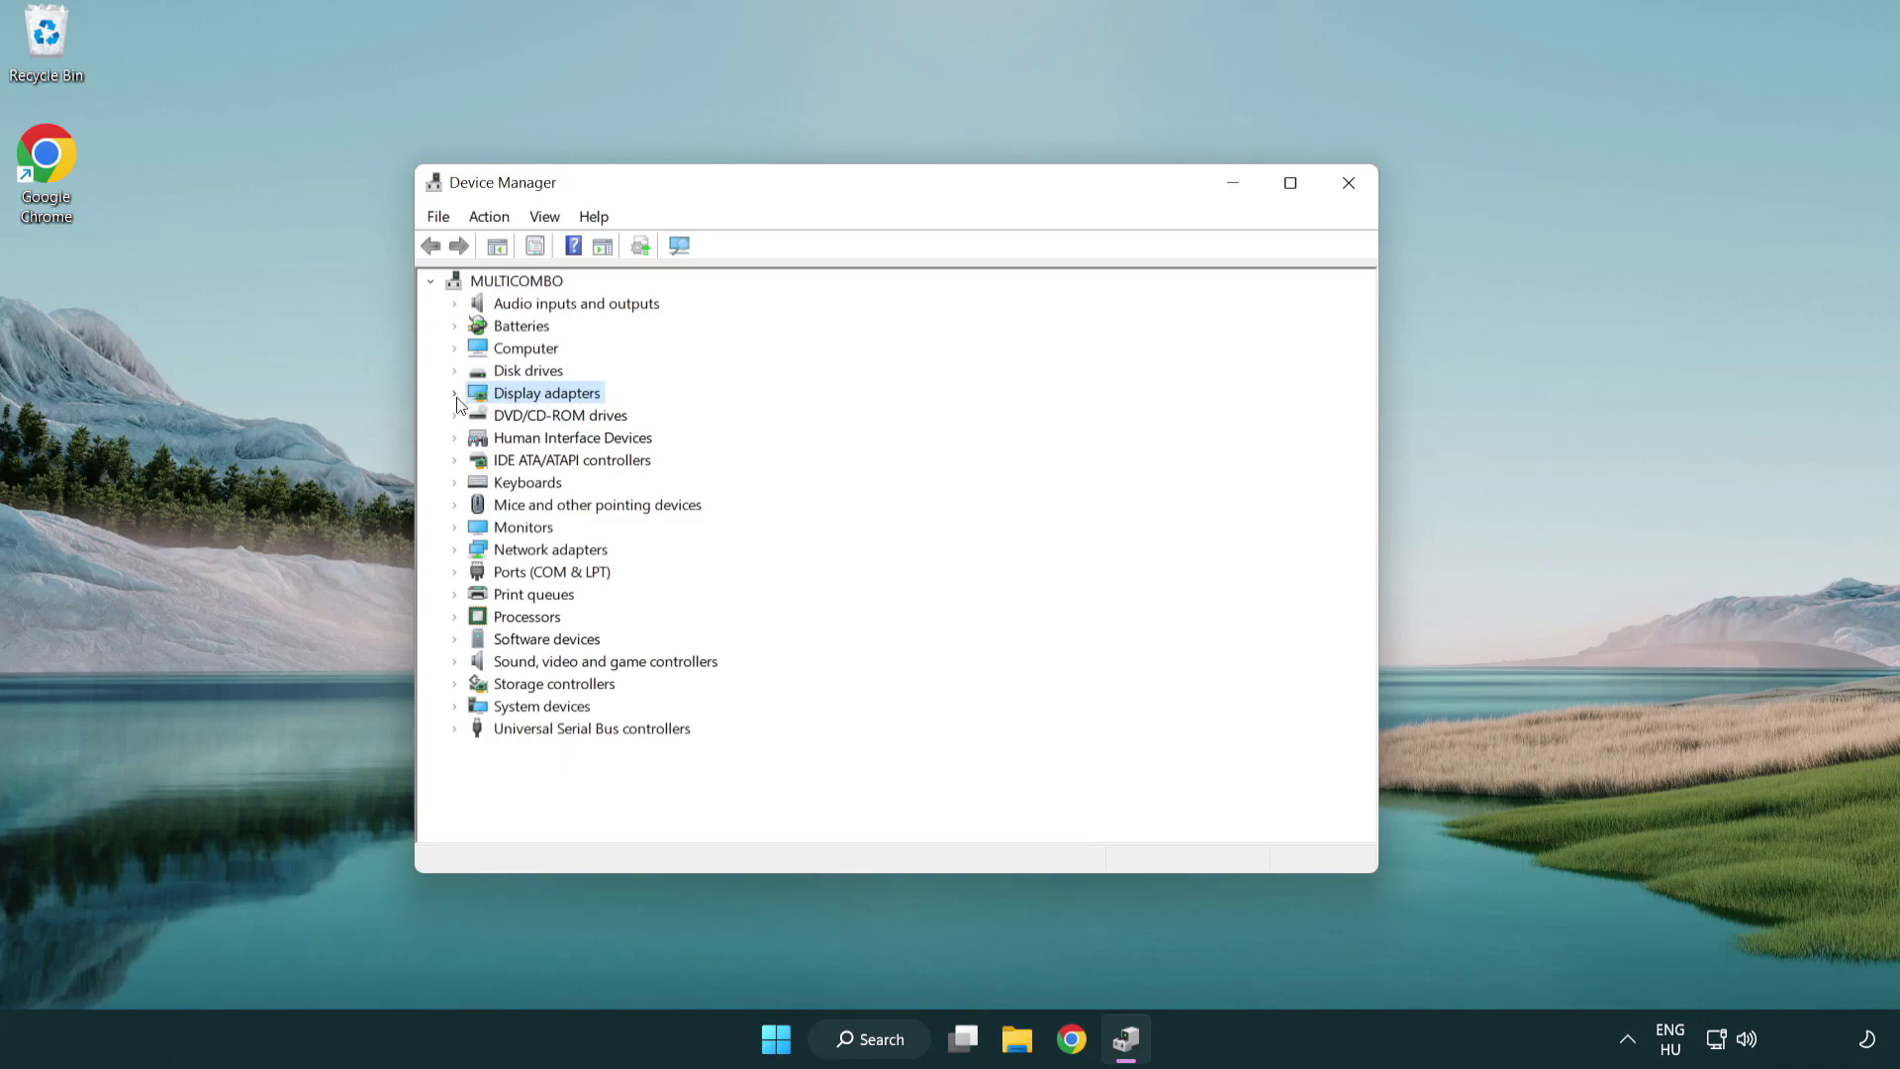
click(454, 394)
click(566, 423)
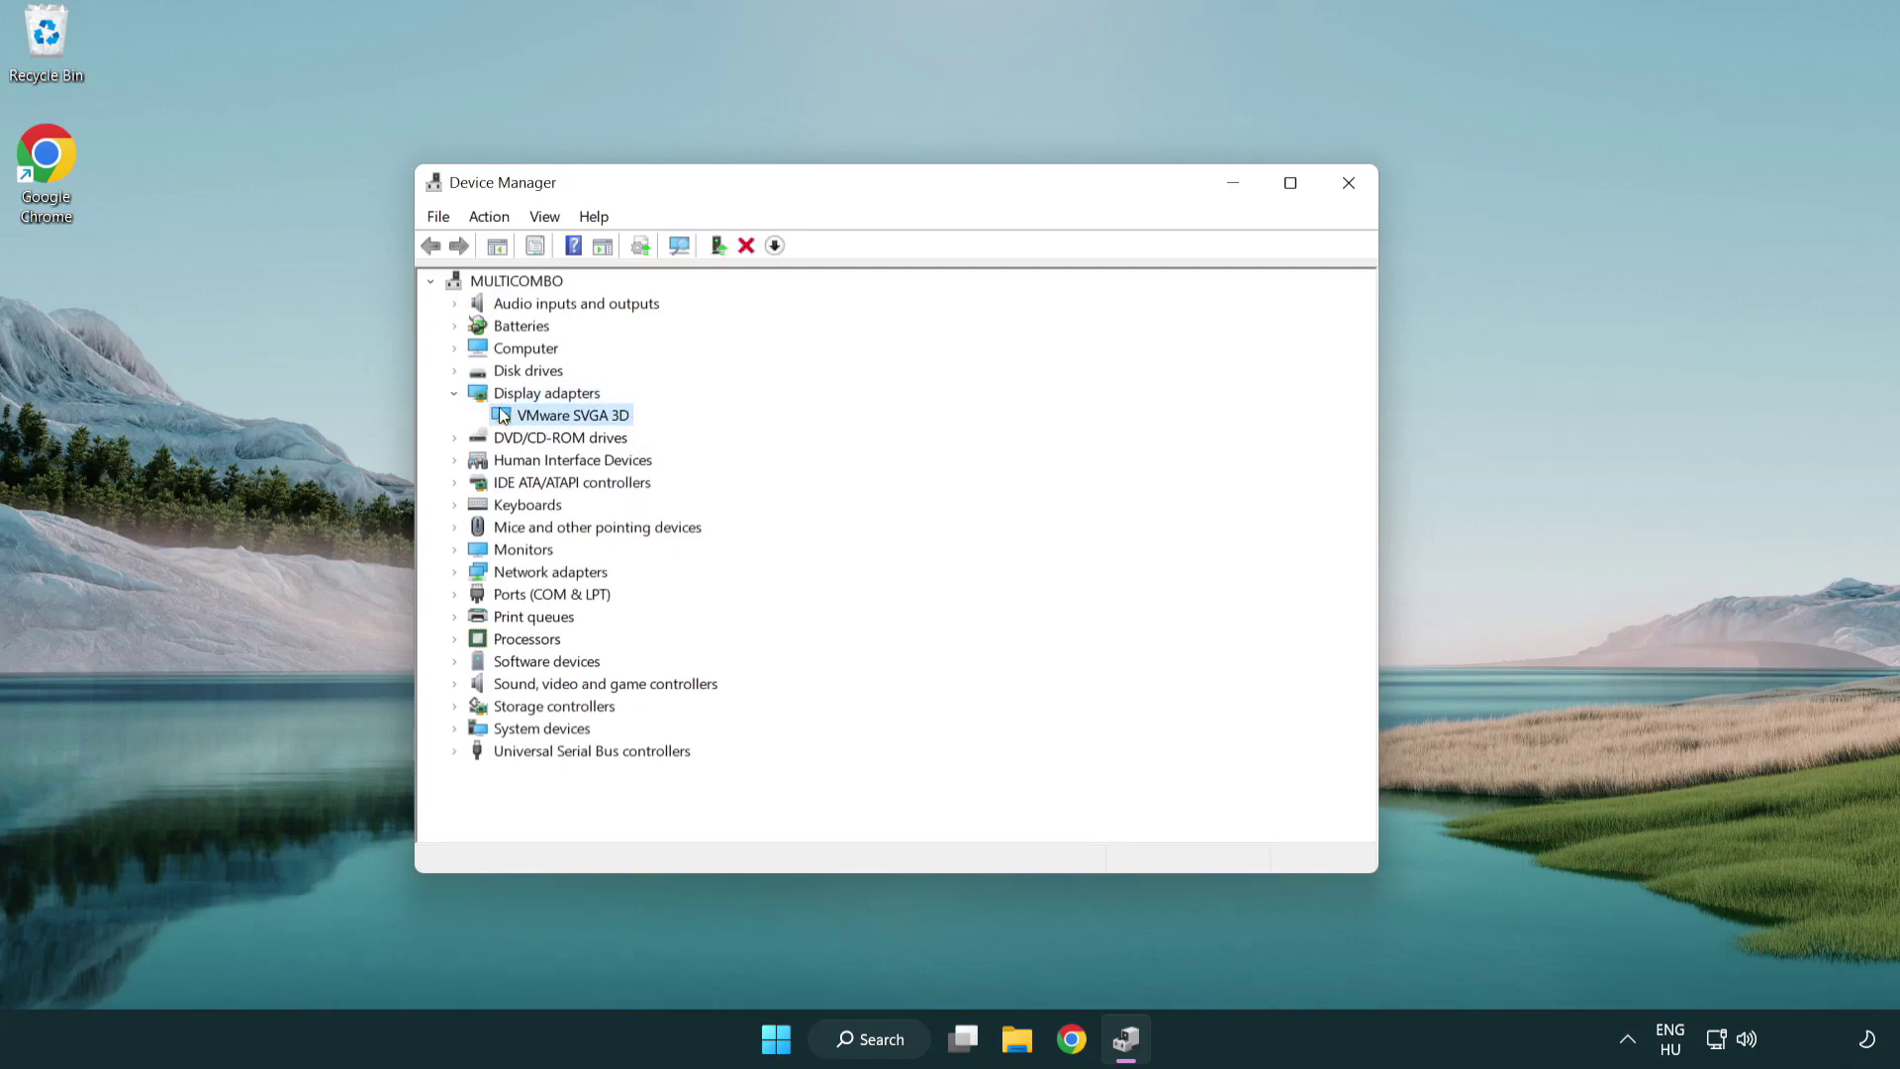
right_click(567, 423)
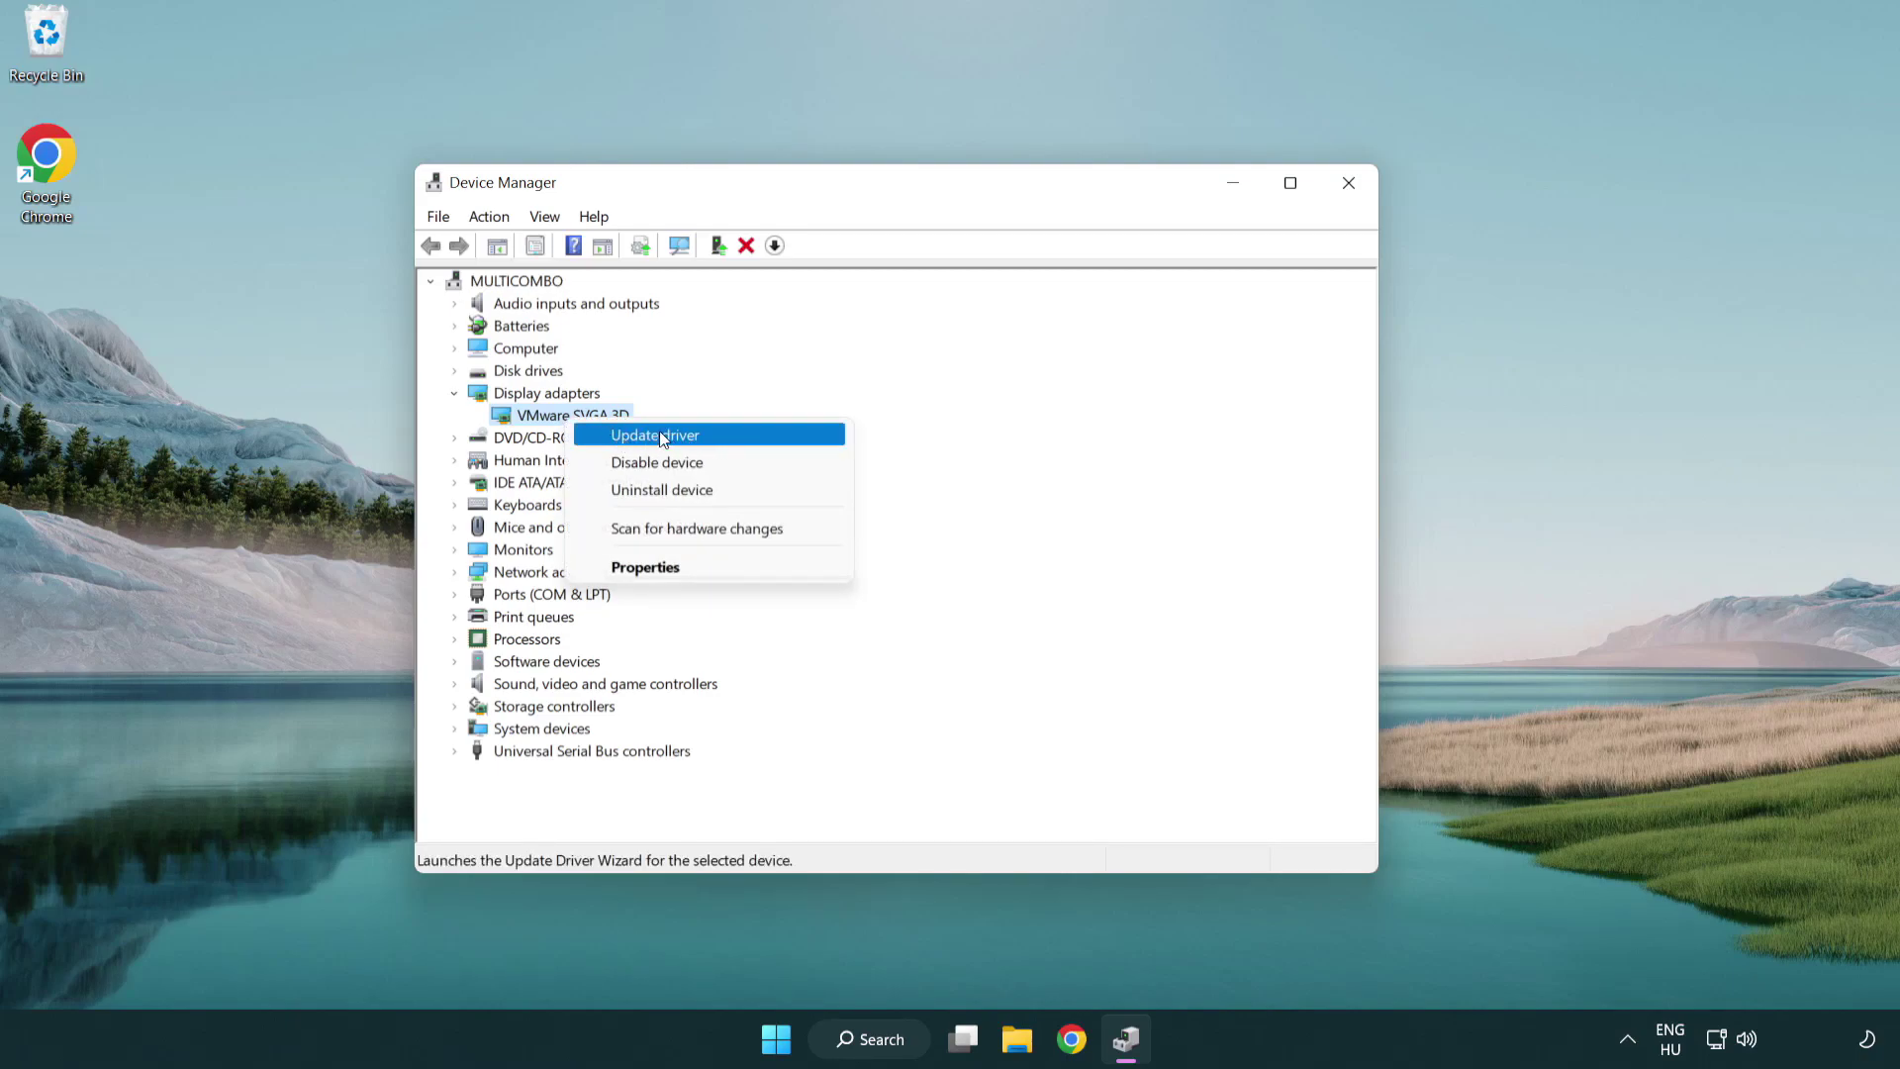
click(749, 437)
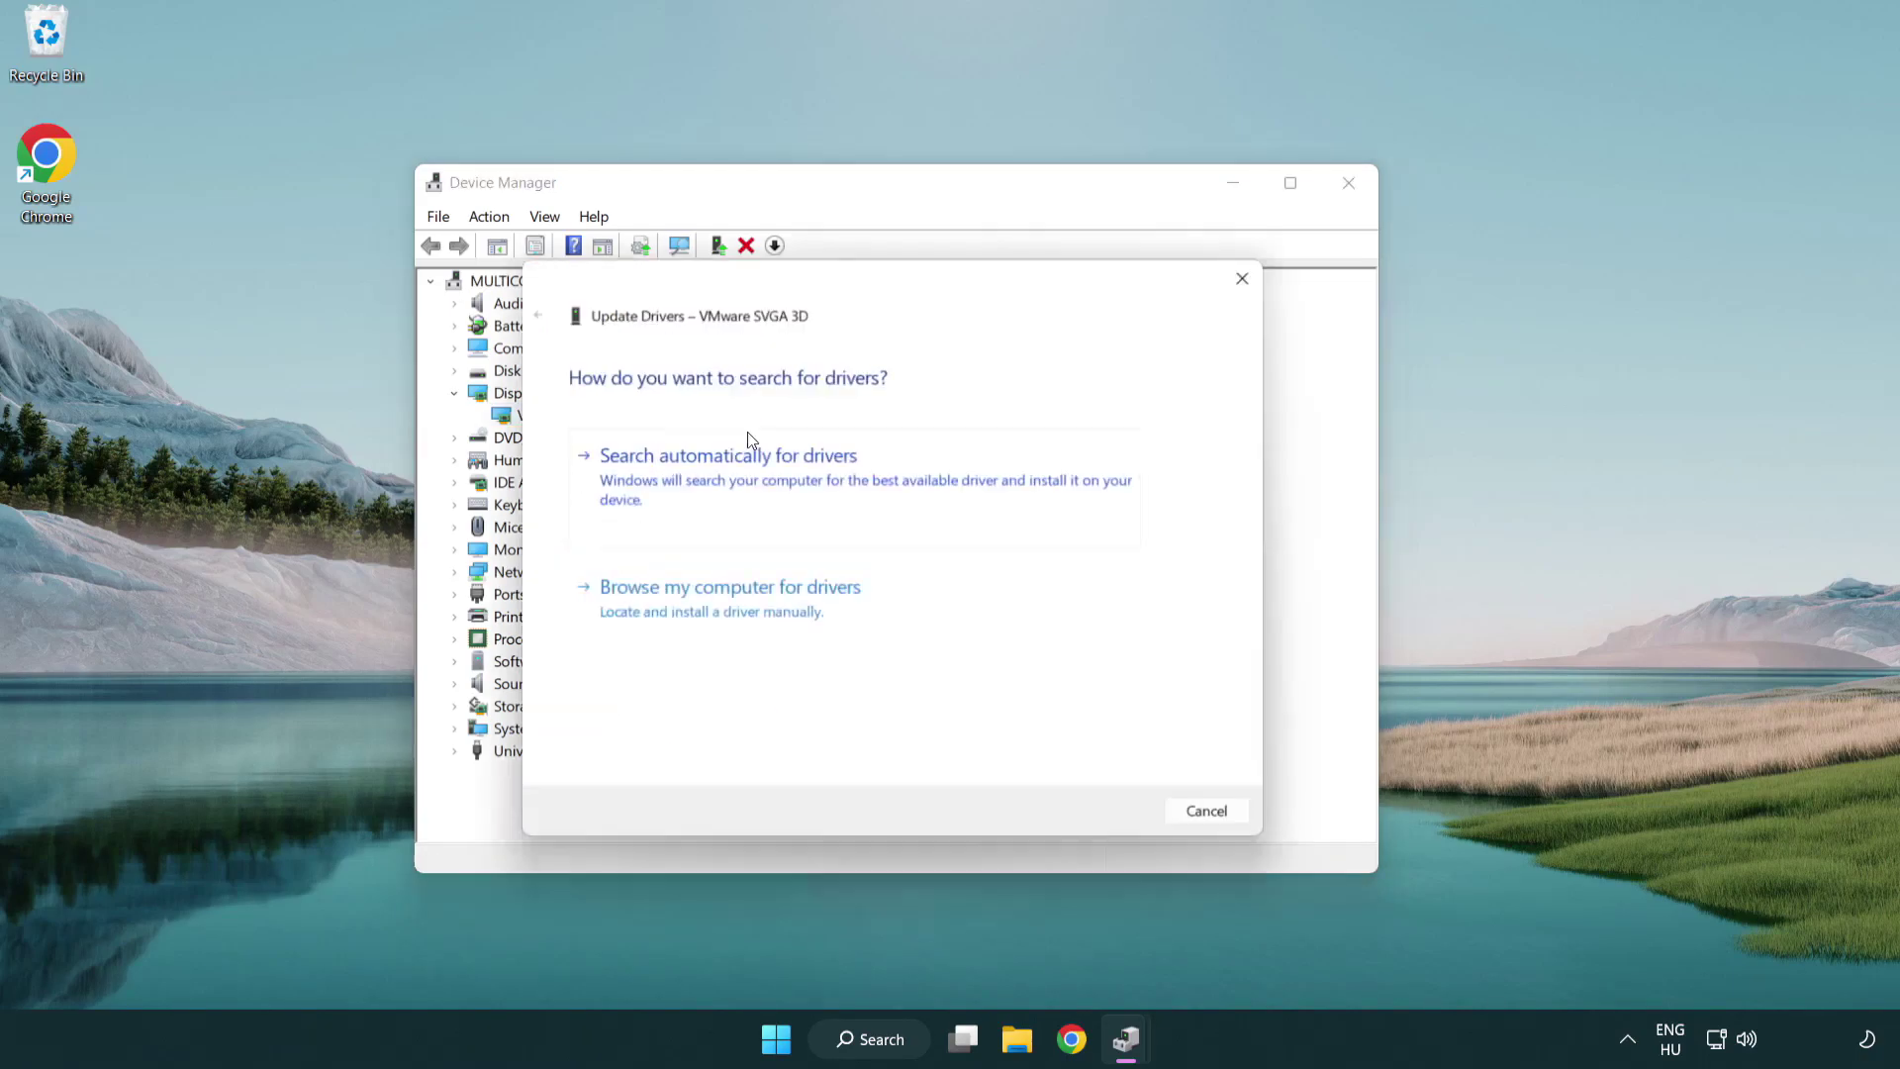
drag(791, 289, 829, 277)
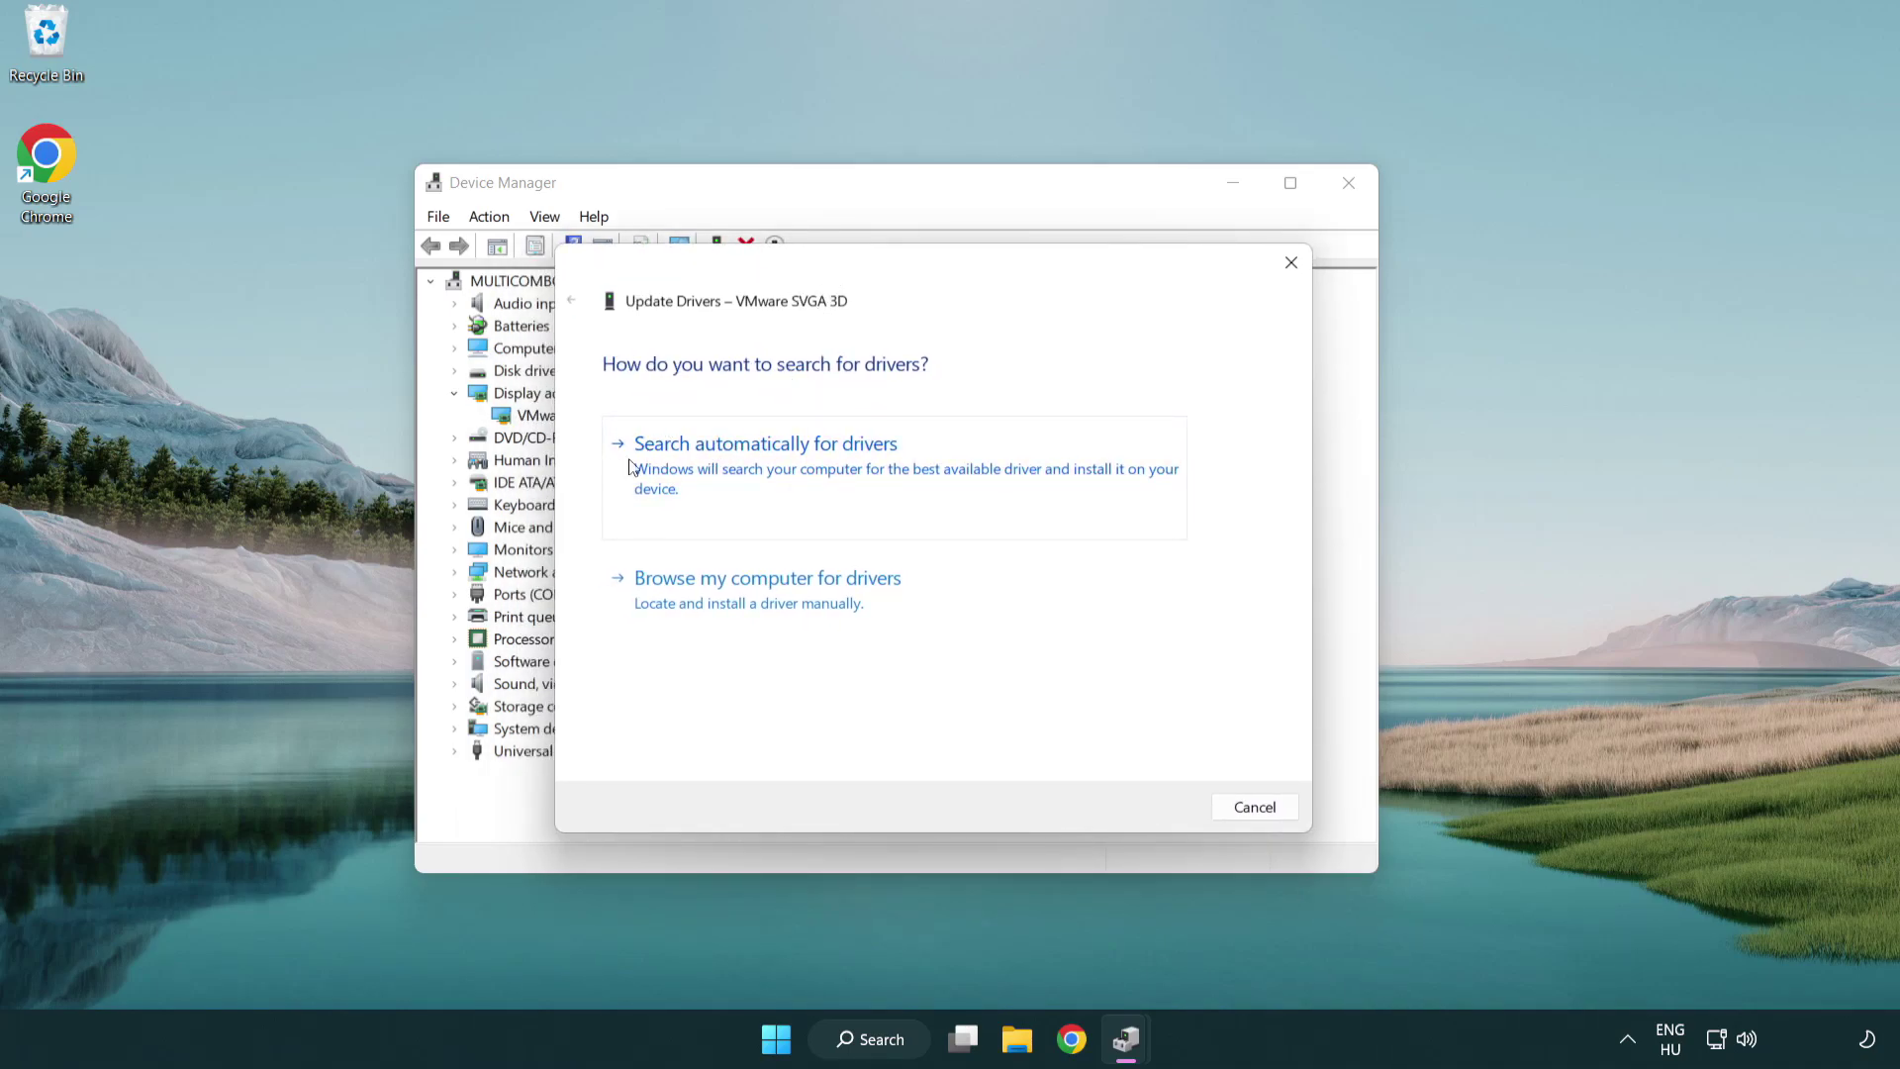
click(834, 468)
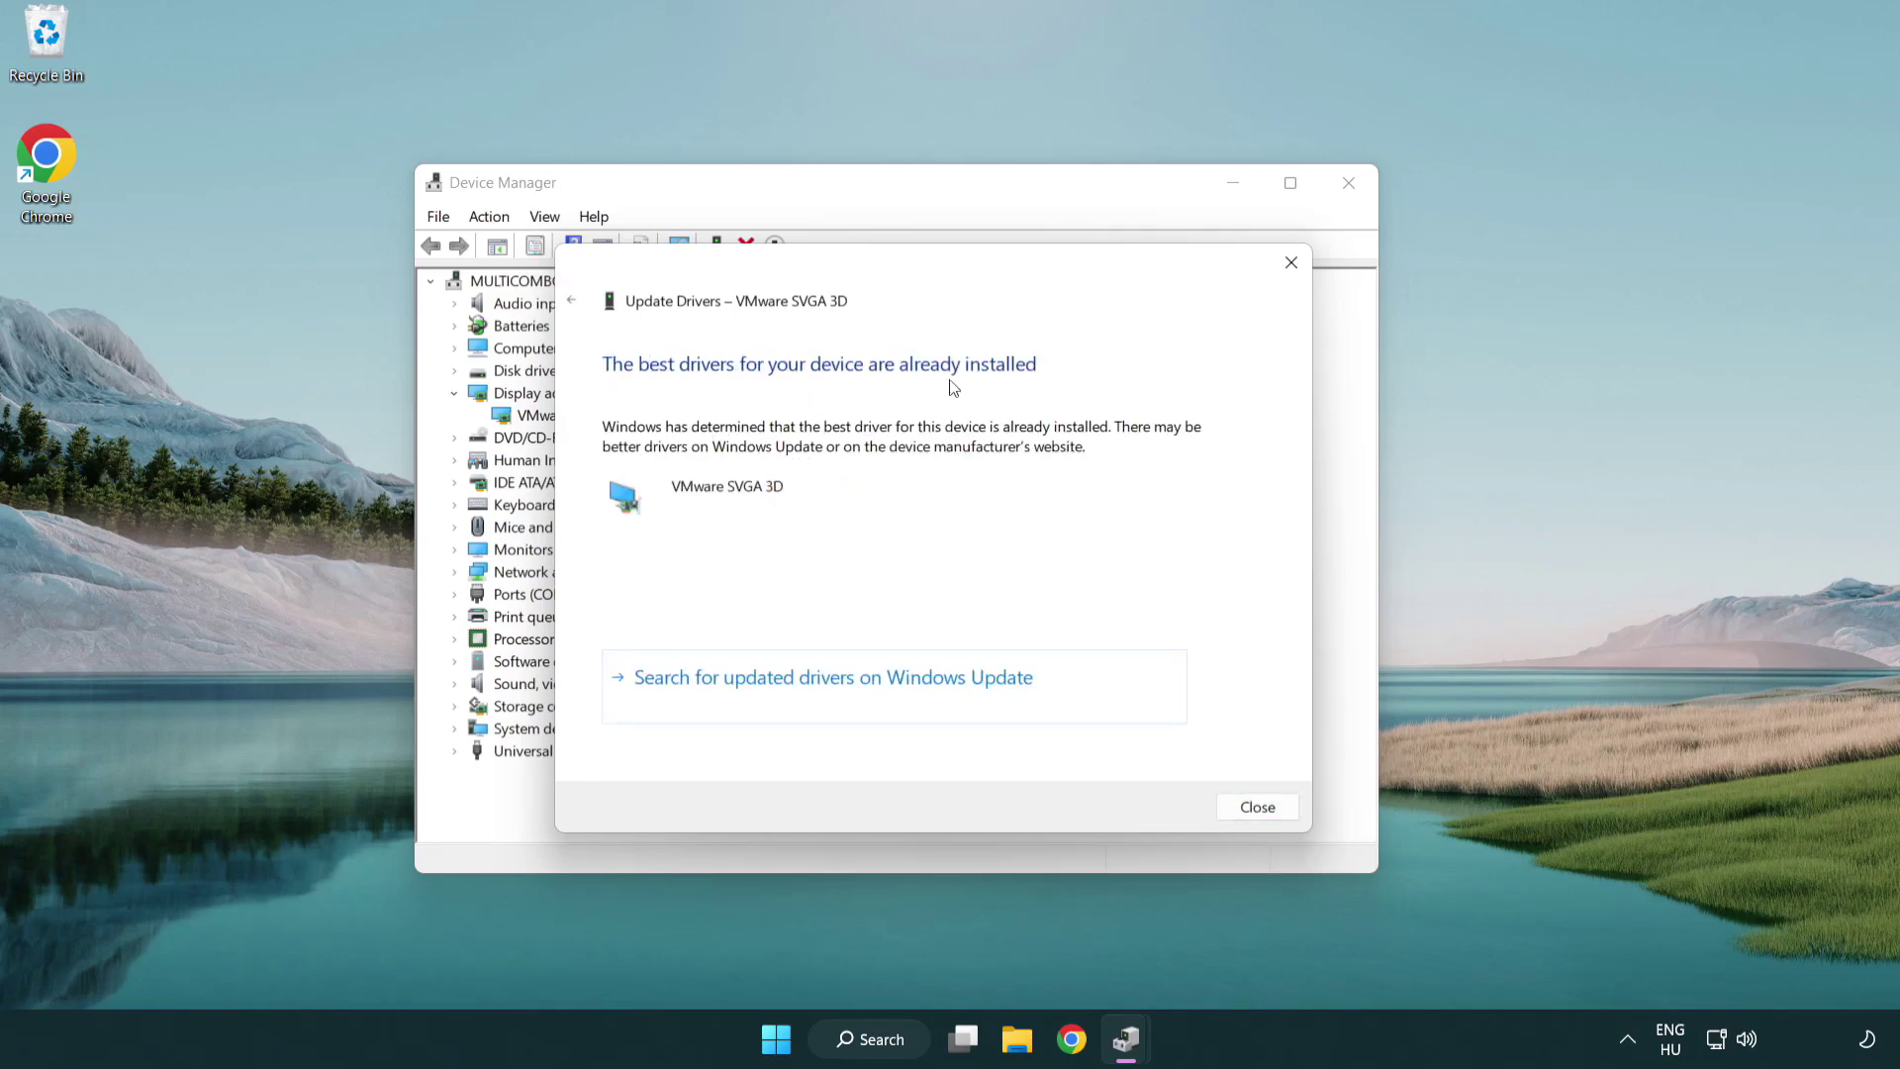
click(1258, 808)
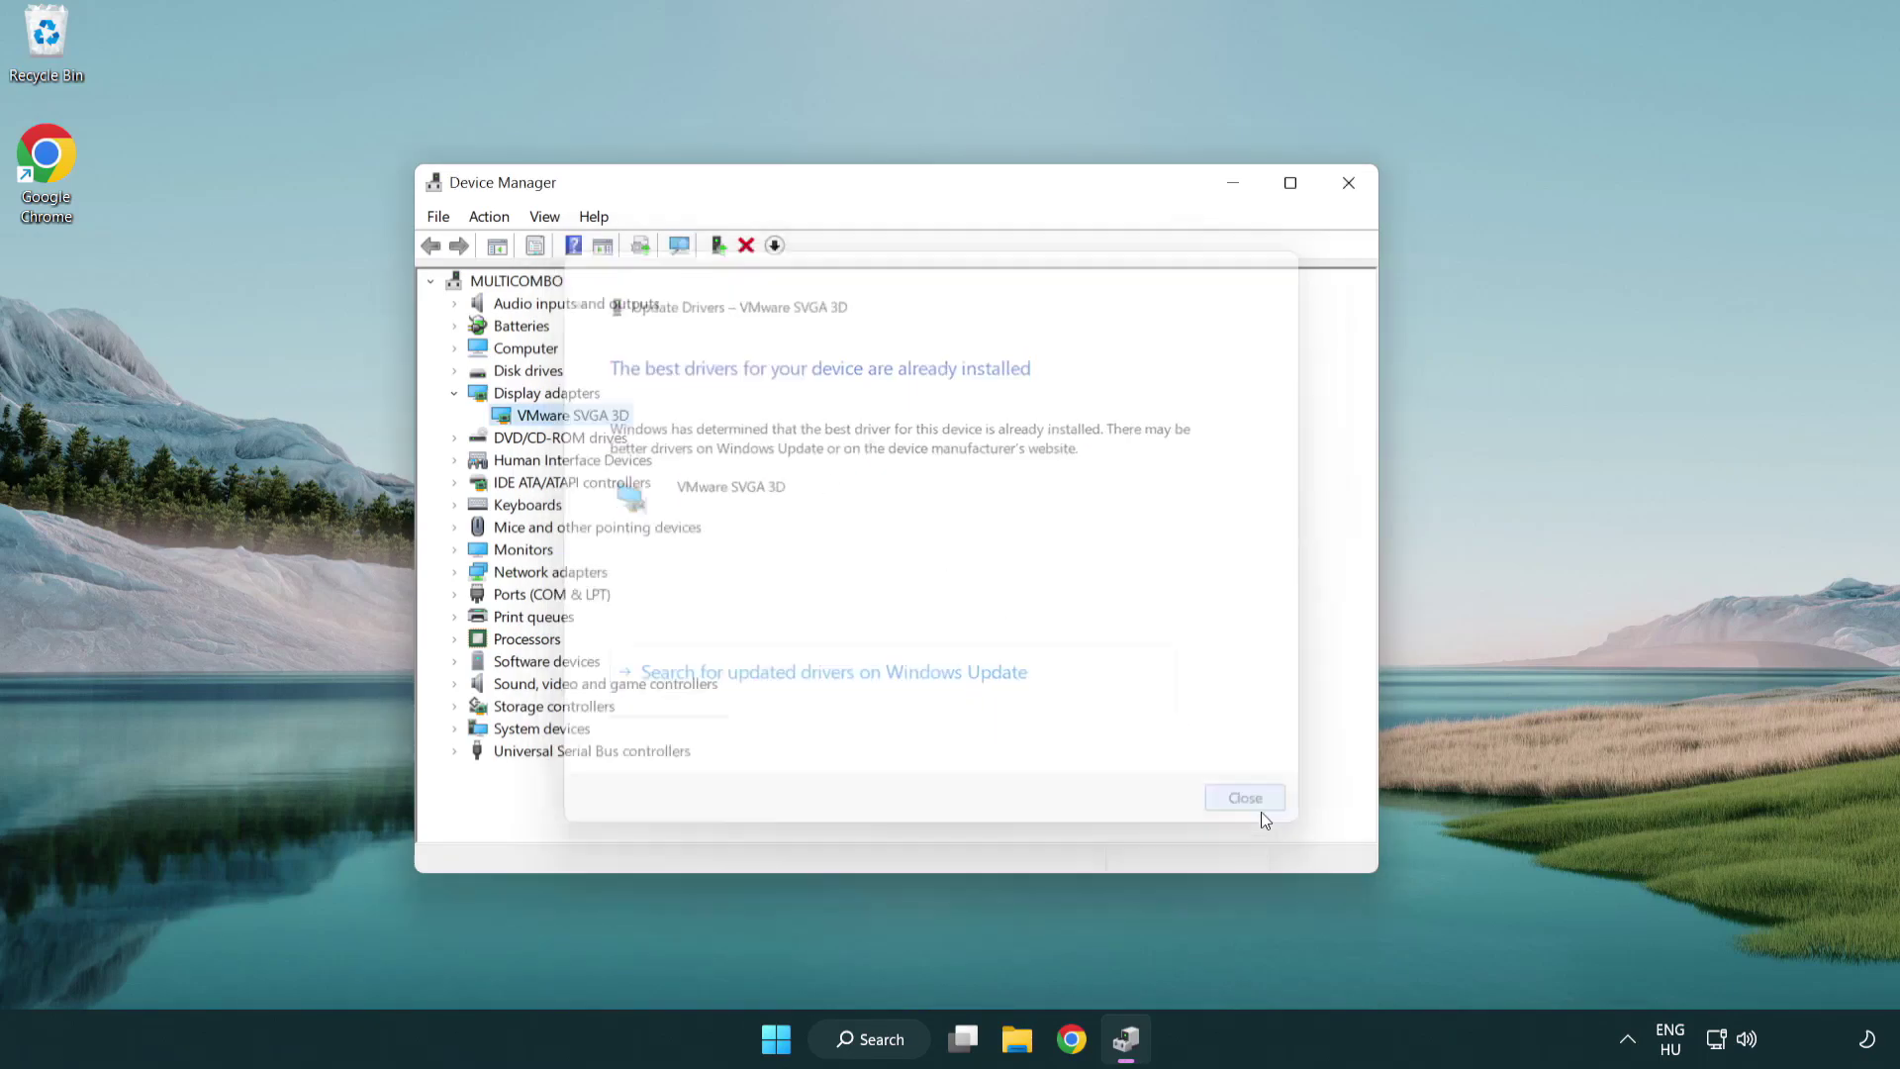
click(1349, 184)
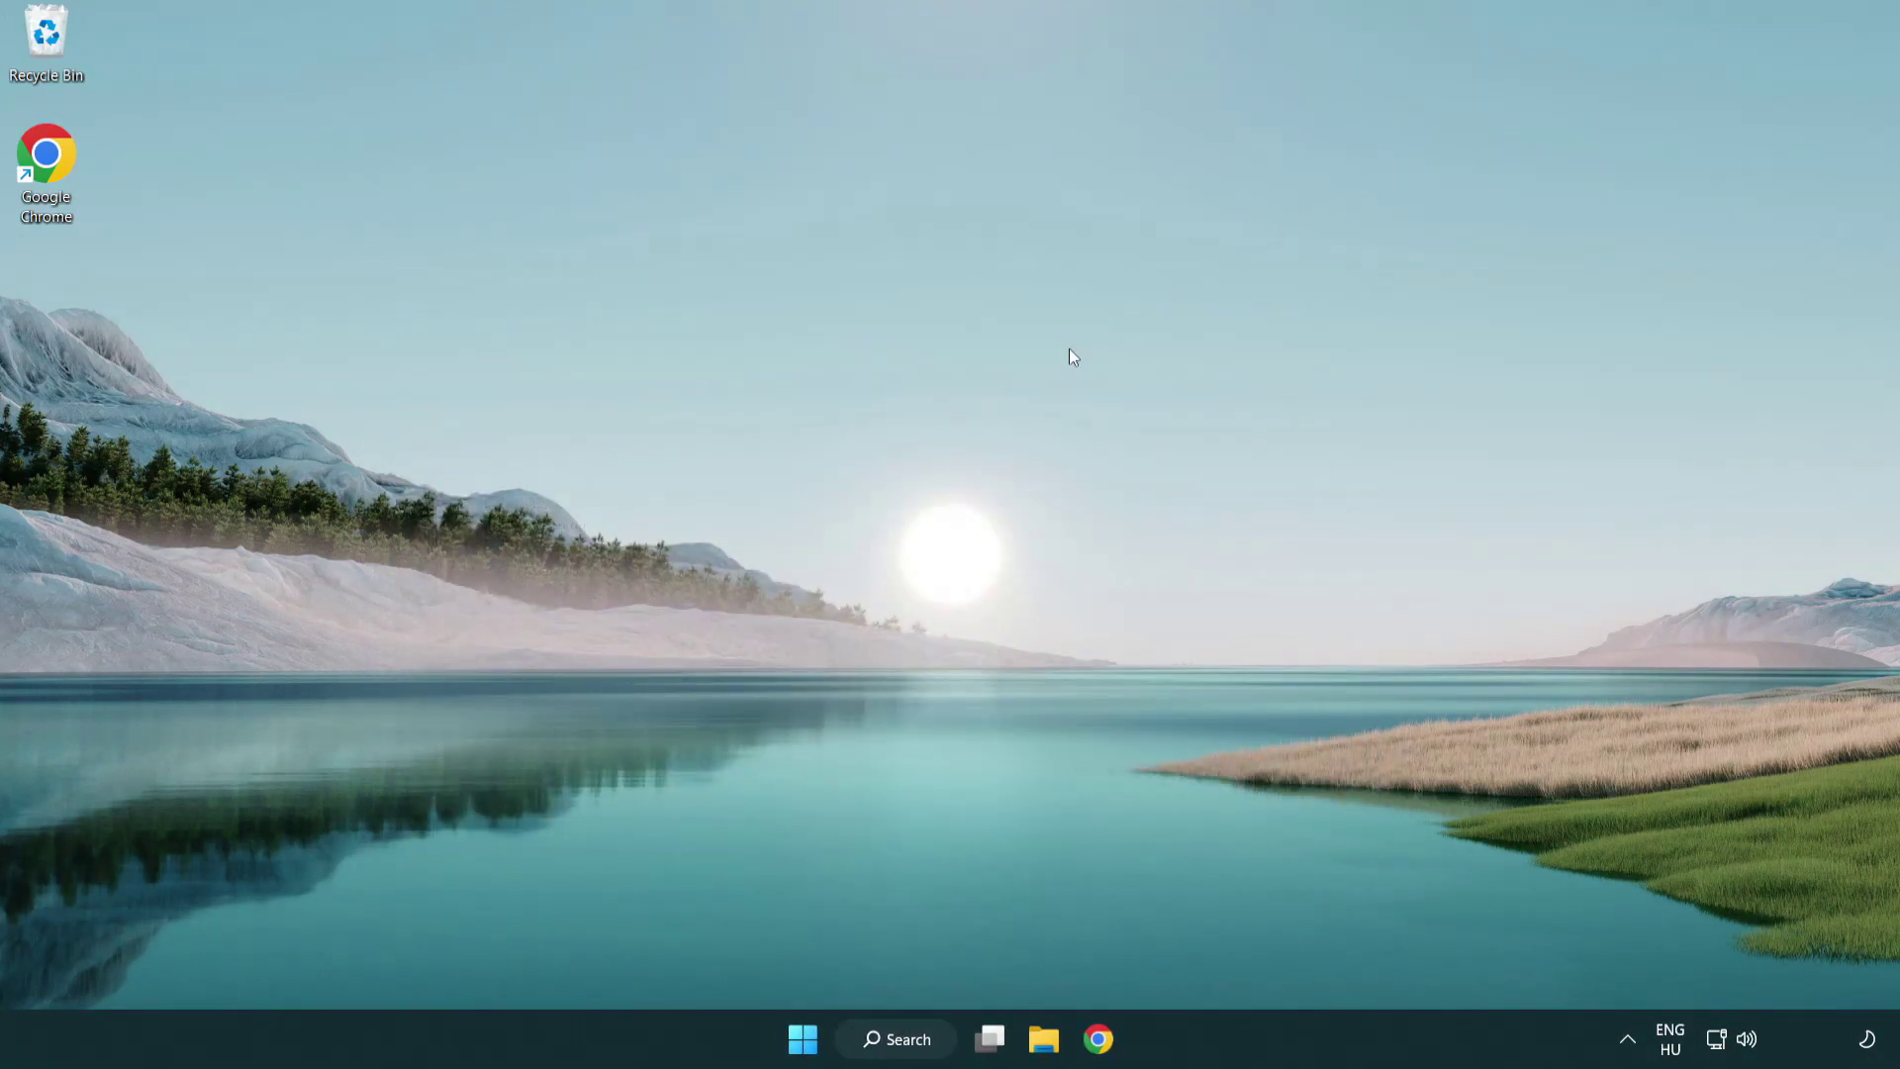
Open the Windows Update settings by searching for "update", check for updates, and close Settings.
click(912, 1038)
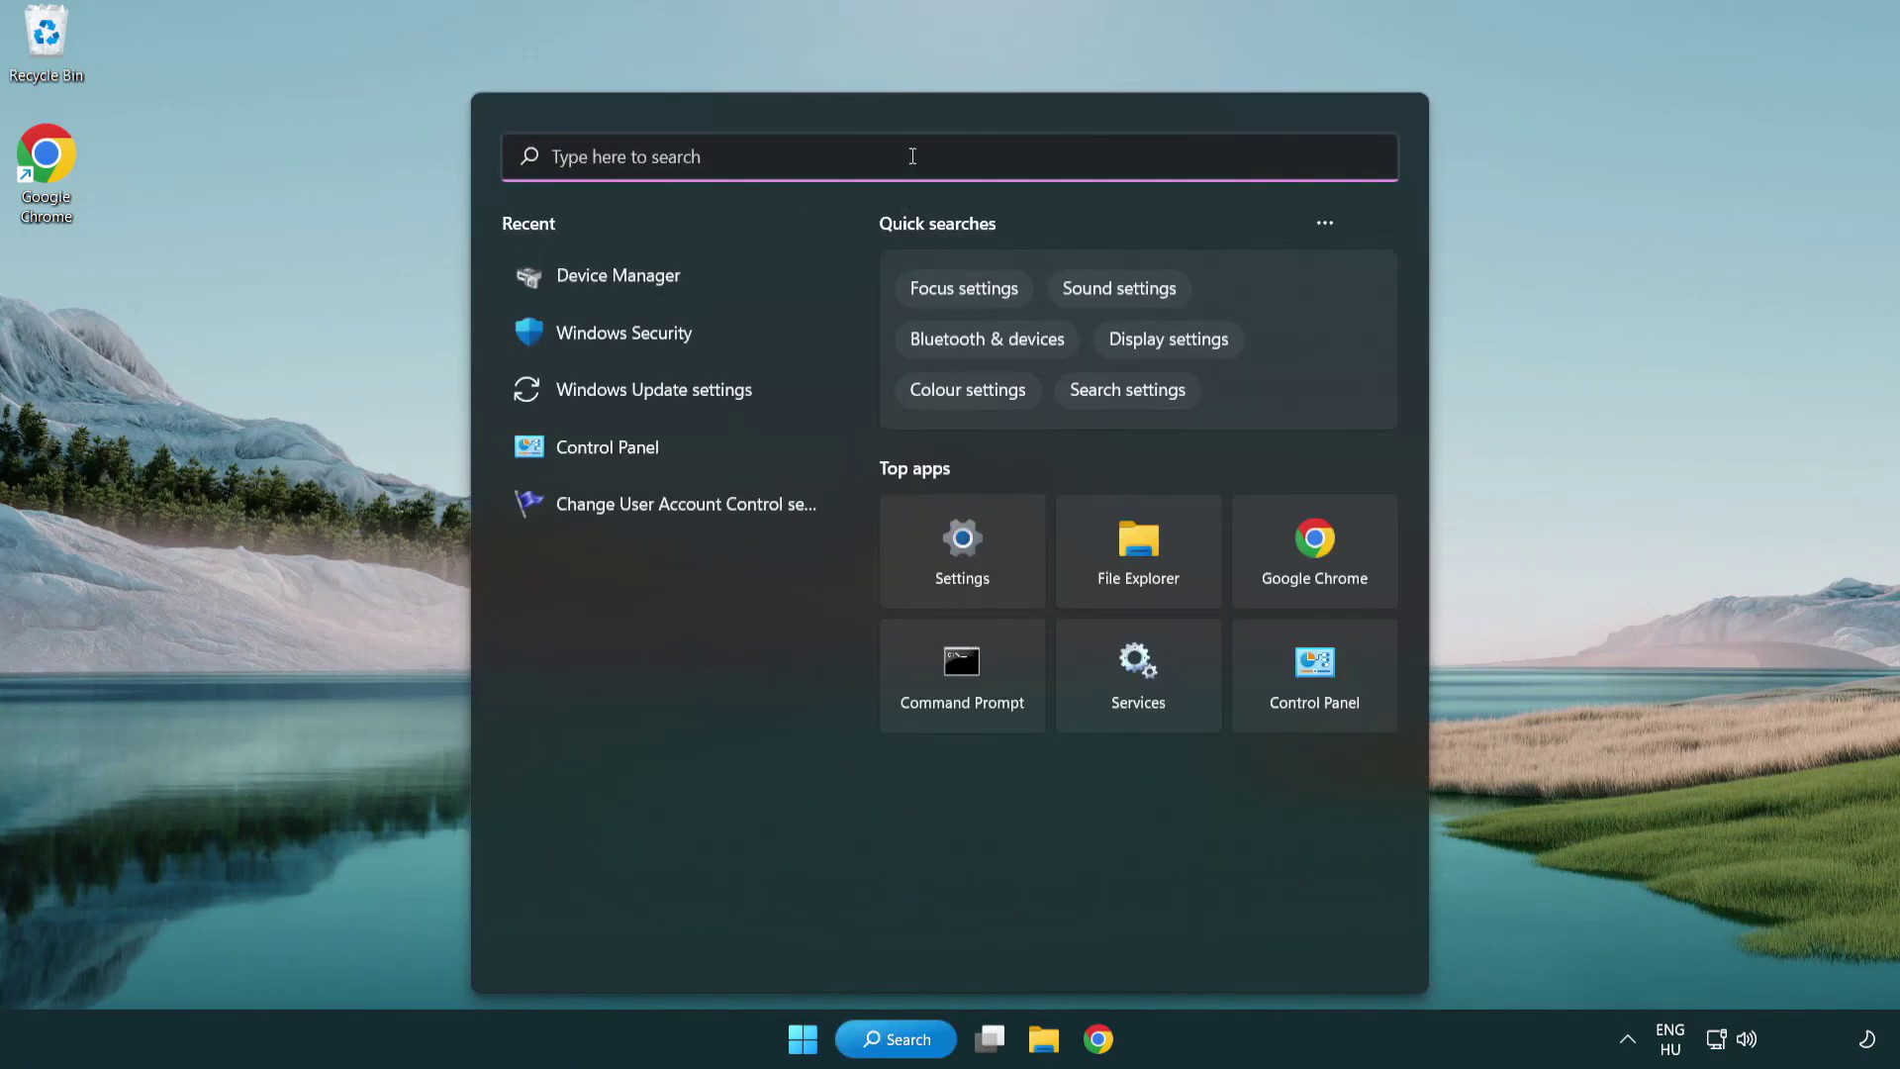
text(update)
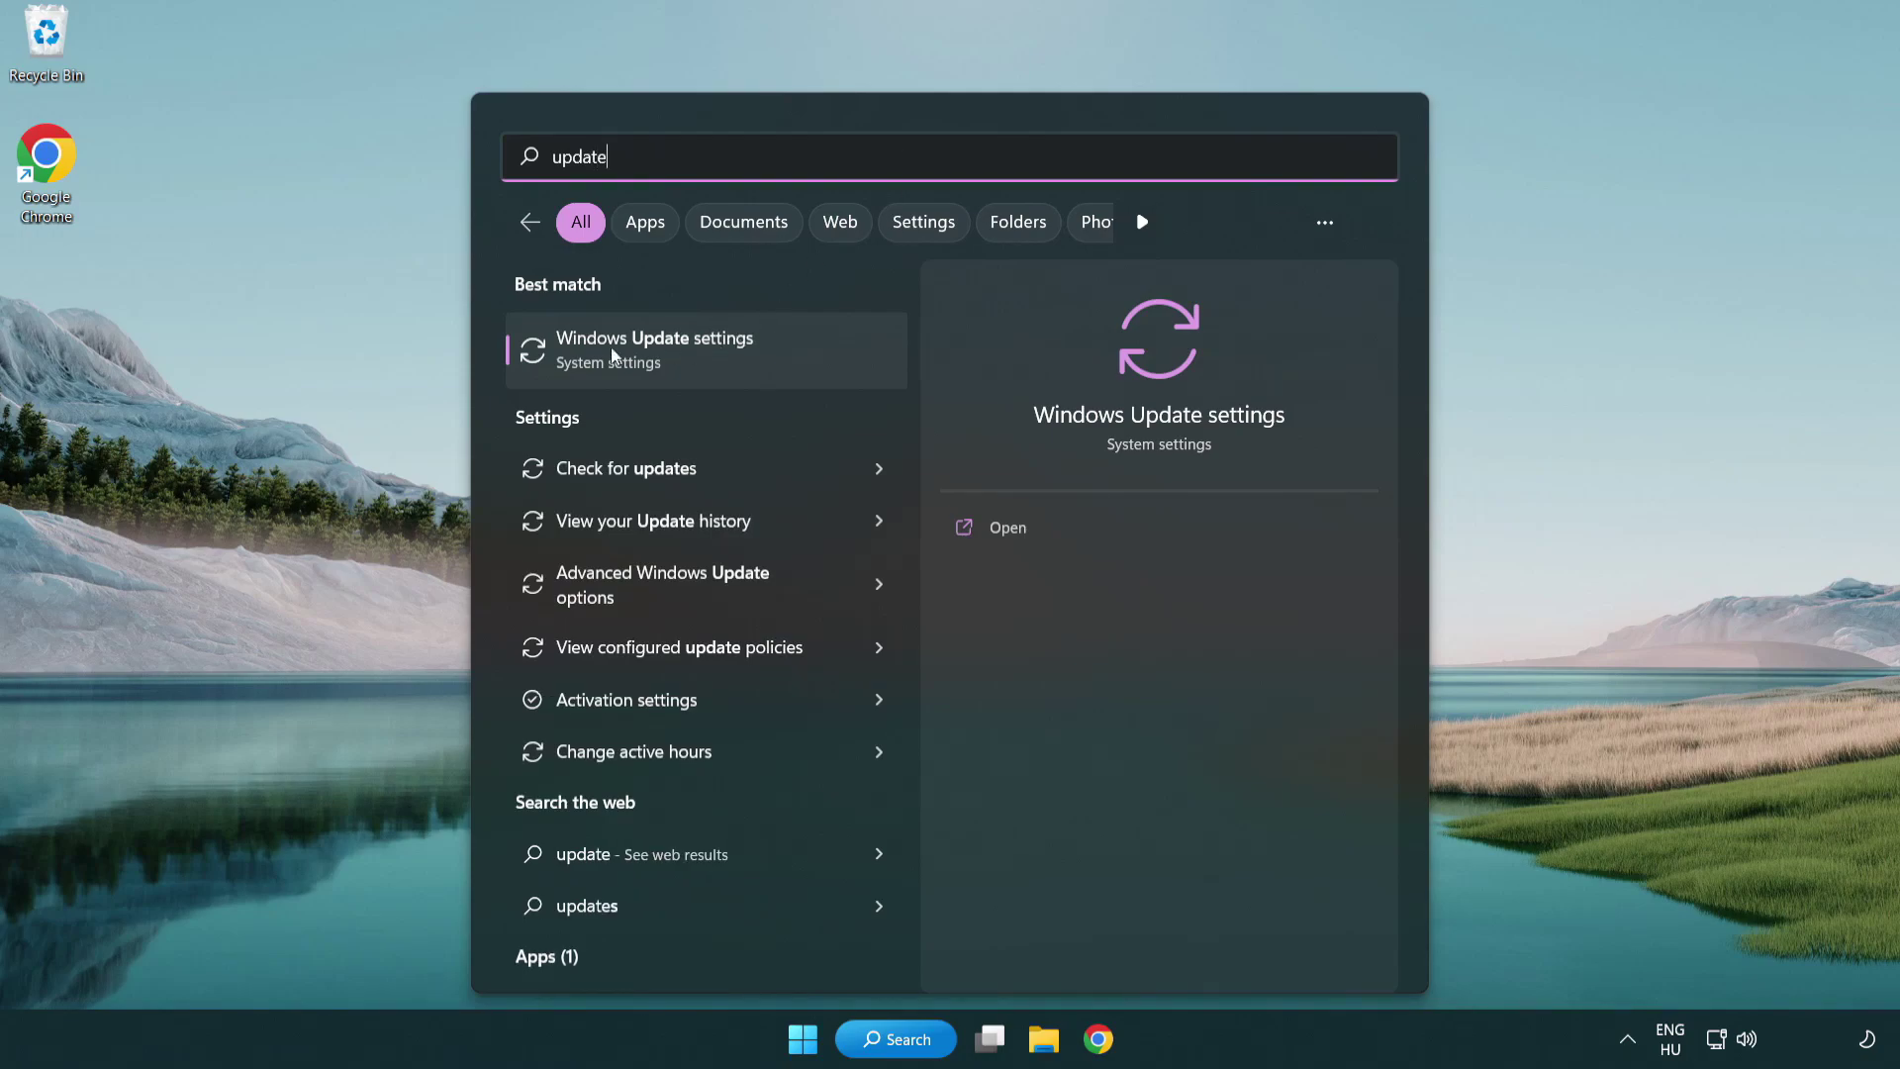
click(740, 358)
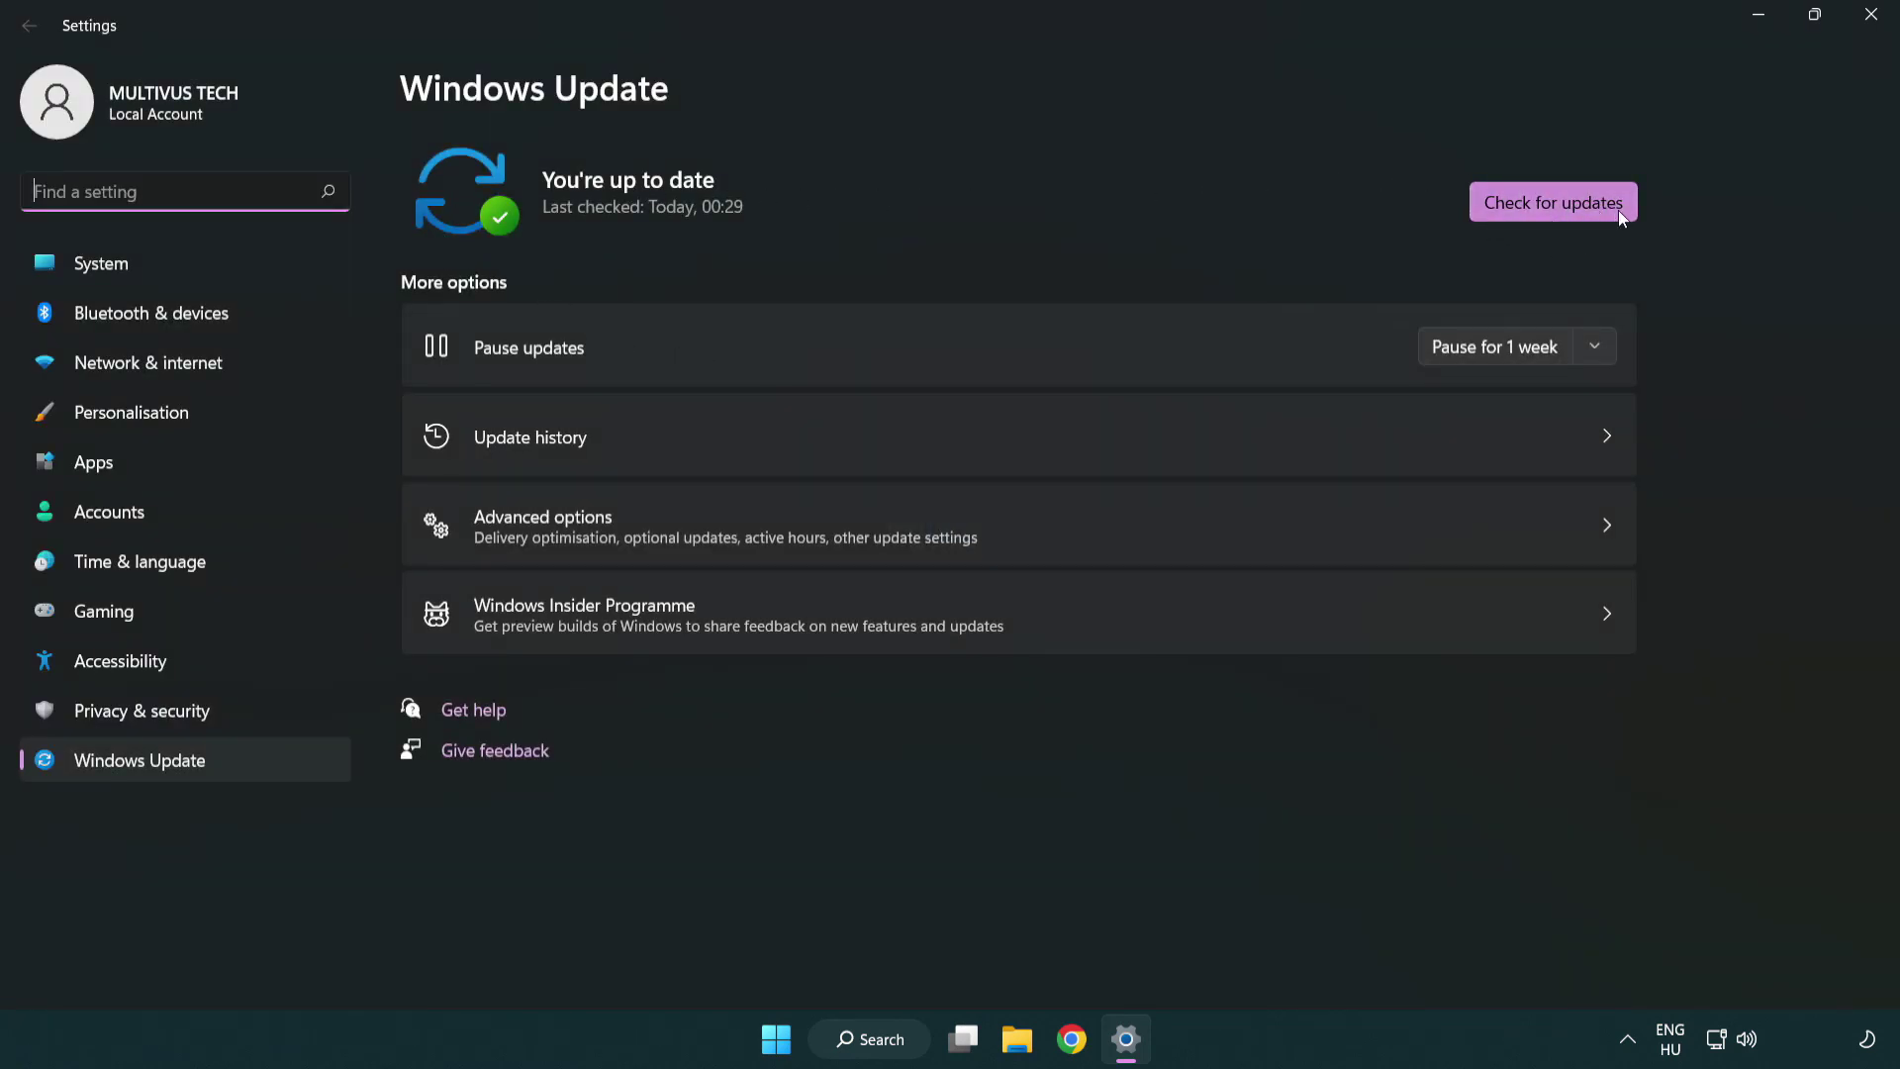
click(1591, 212)
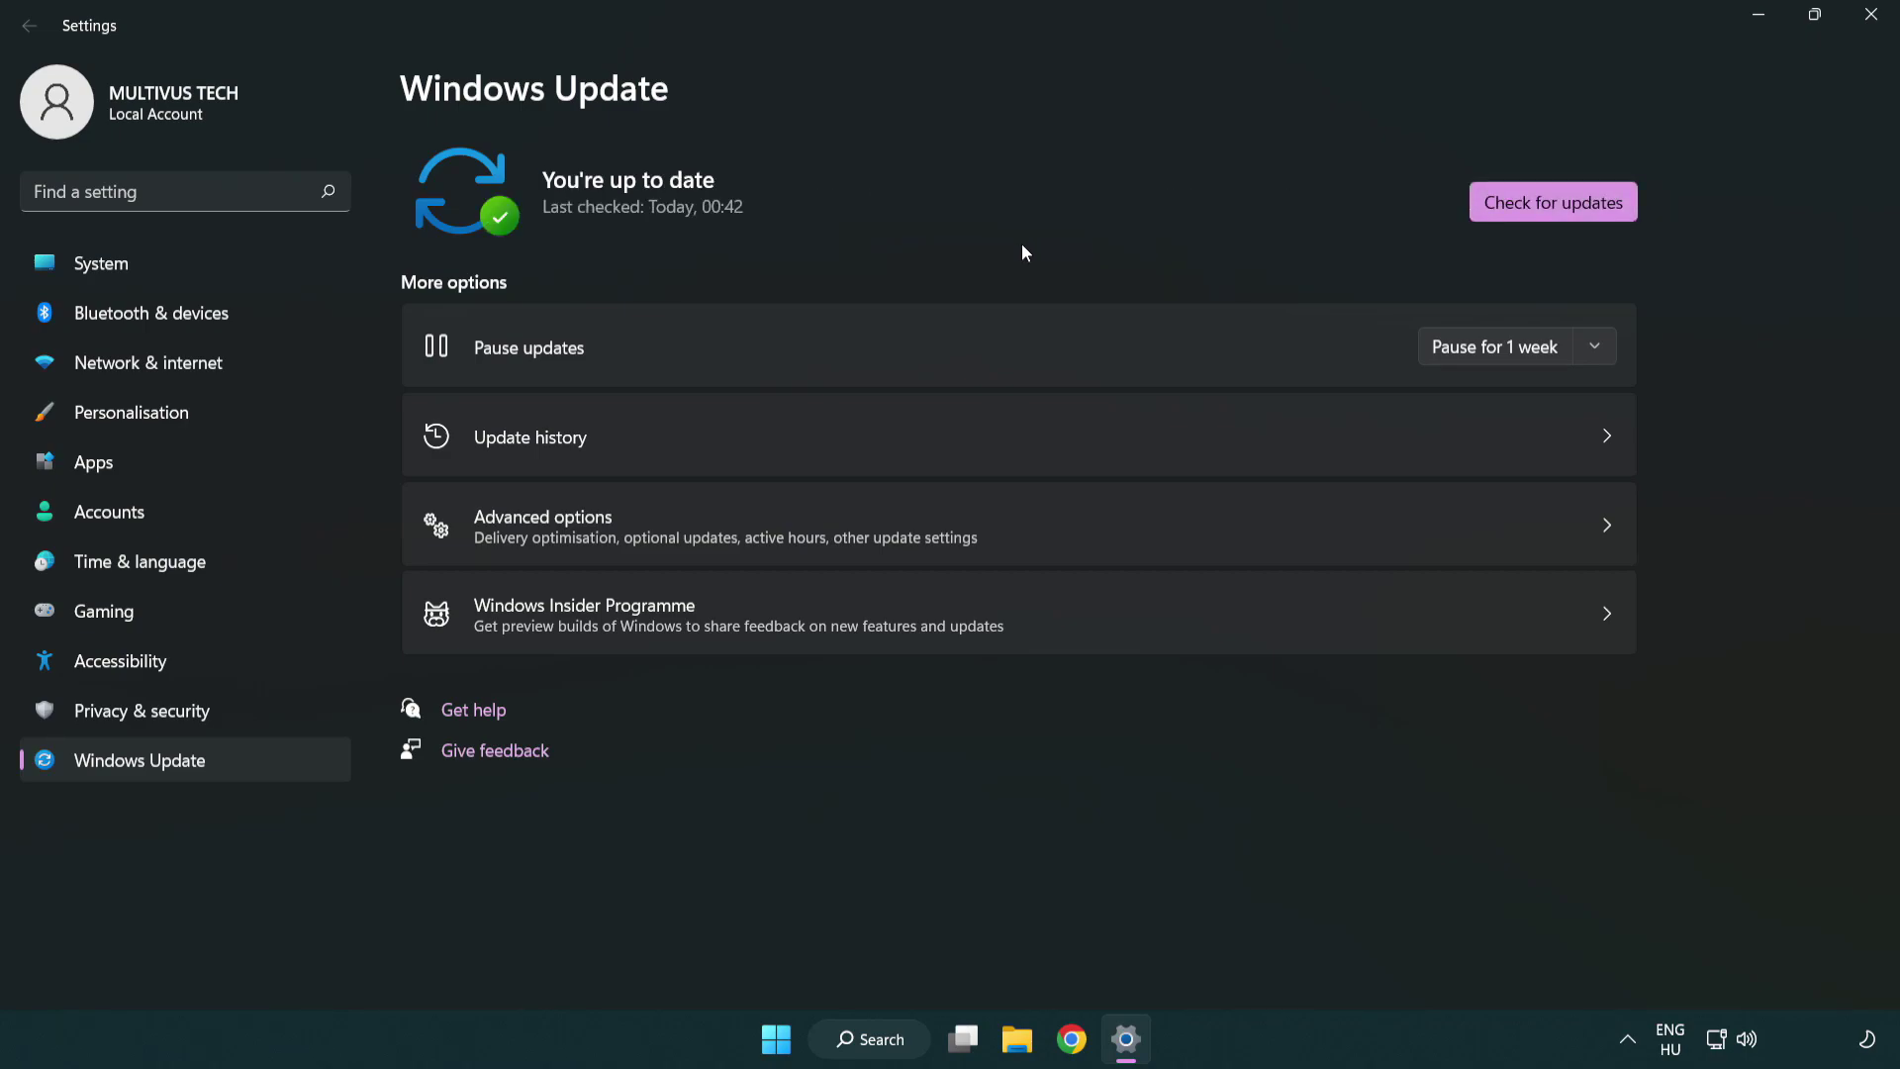
click(1862, 28)
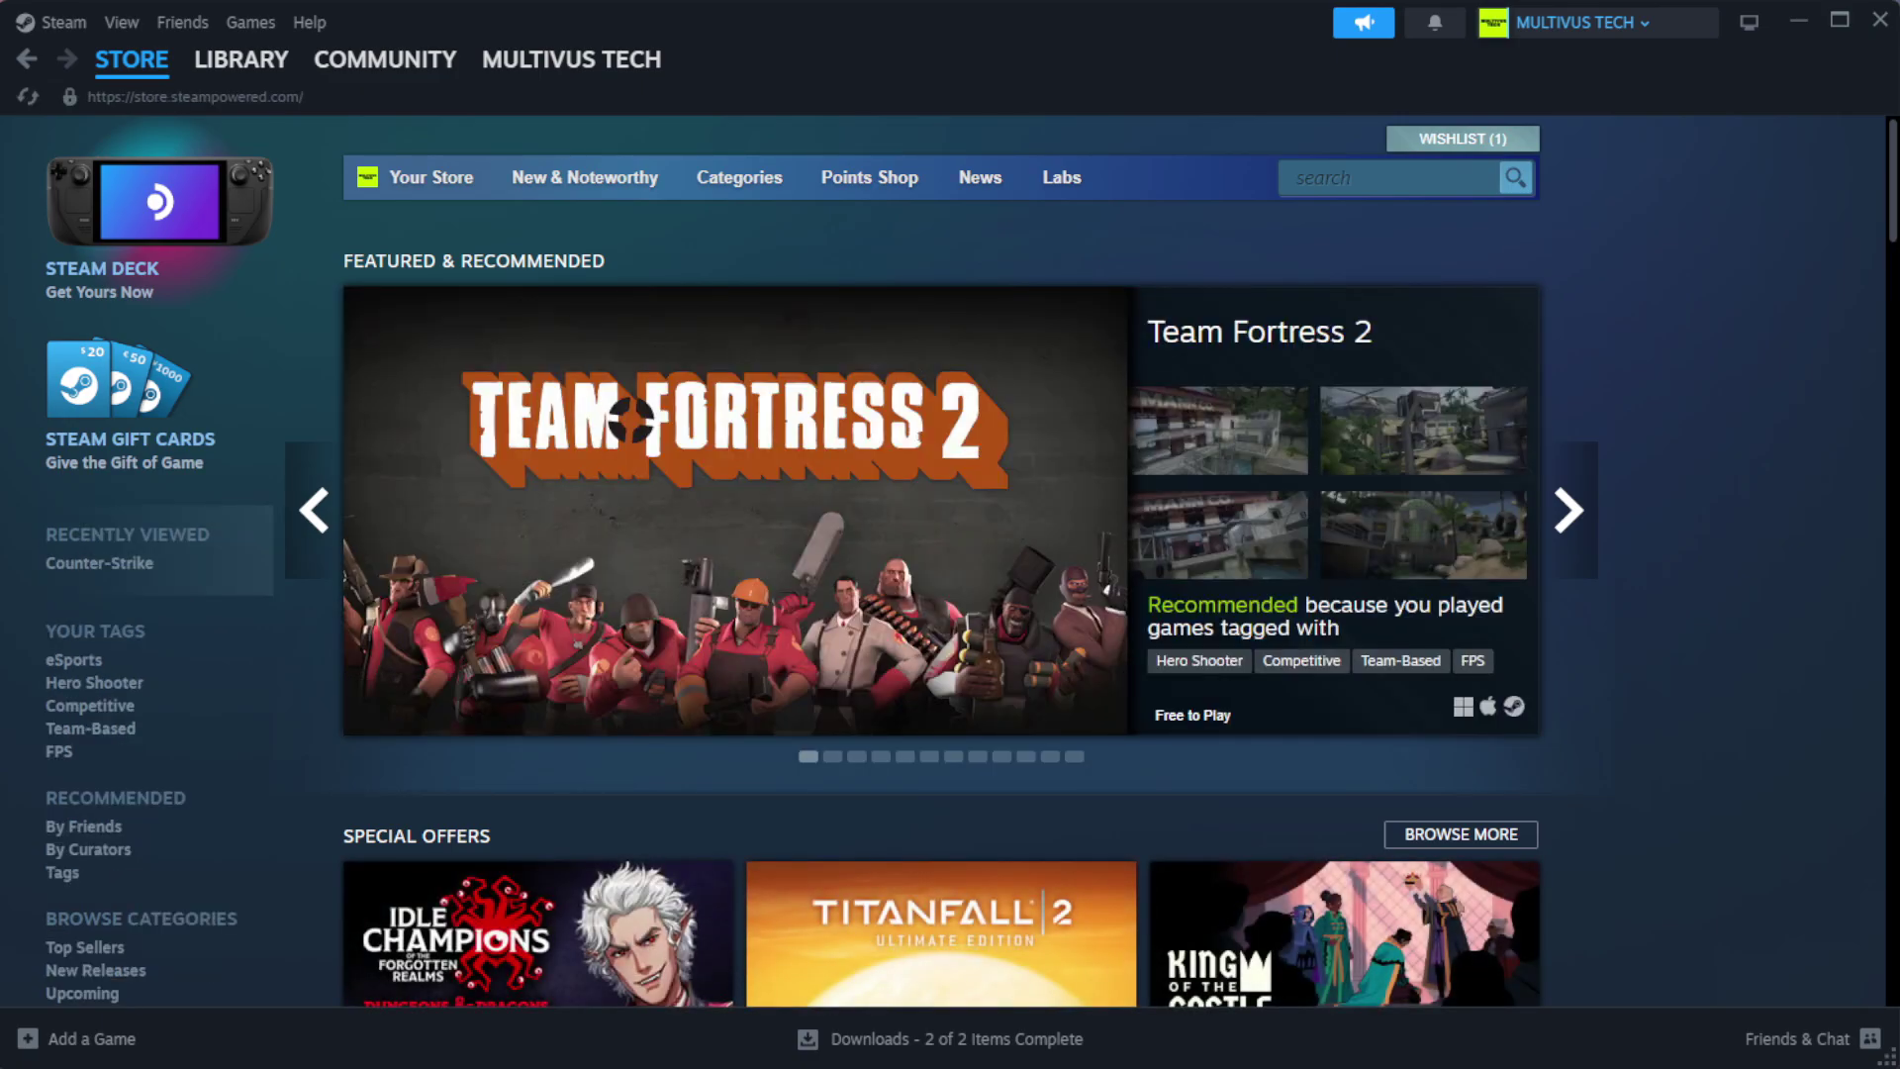
In the Steam library, verify the integrity of the installed files of the favorite game YOUR NOT WORKING GAME.
mouse_move(243, 69)
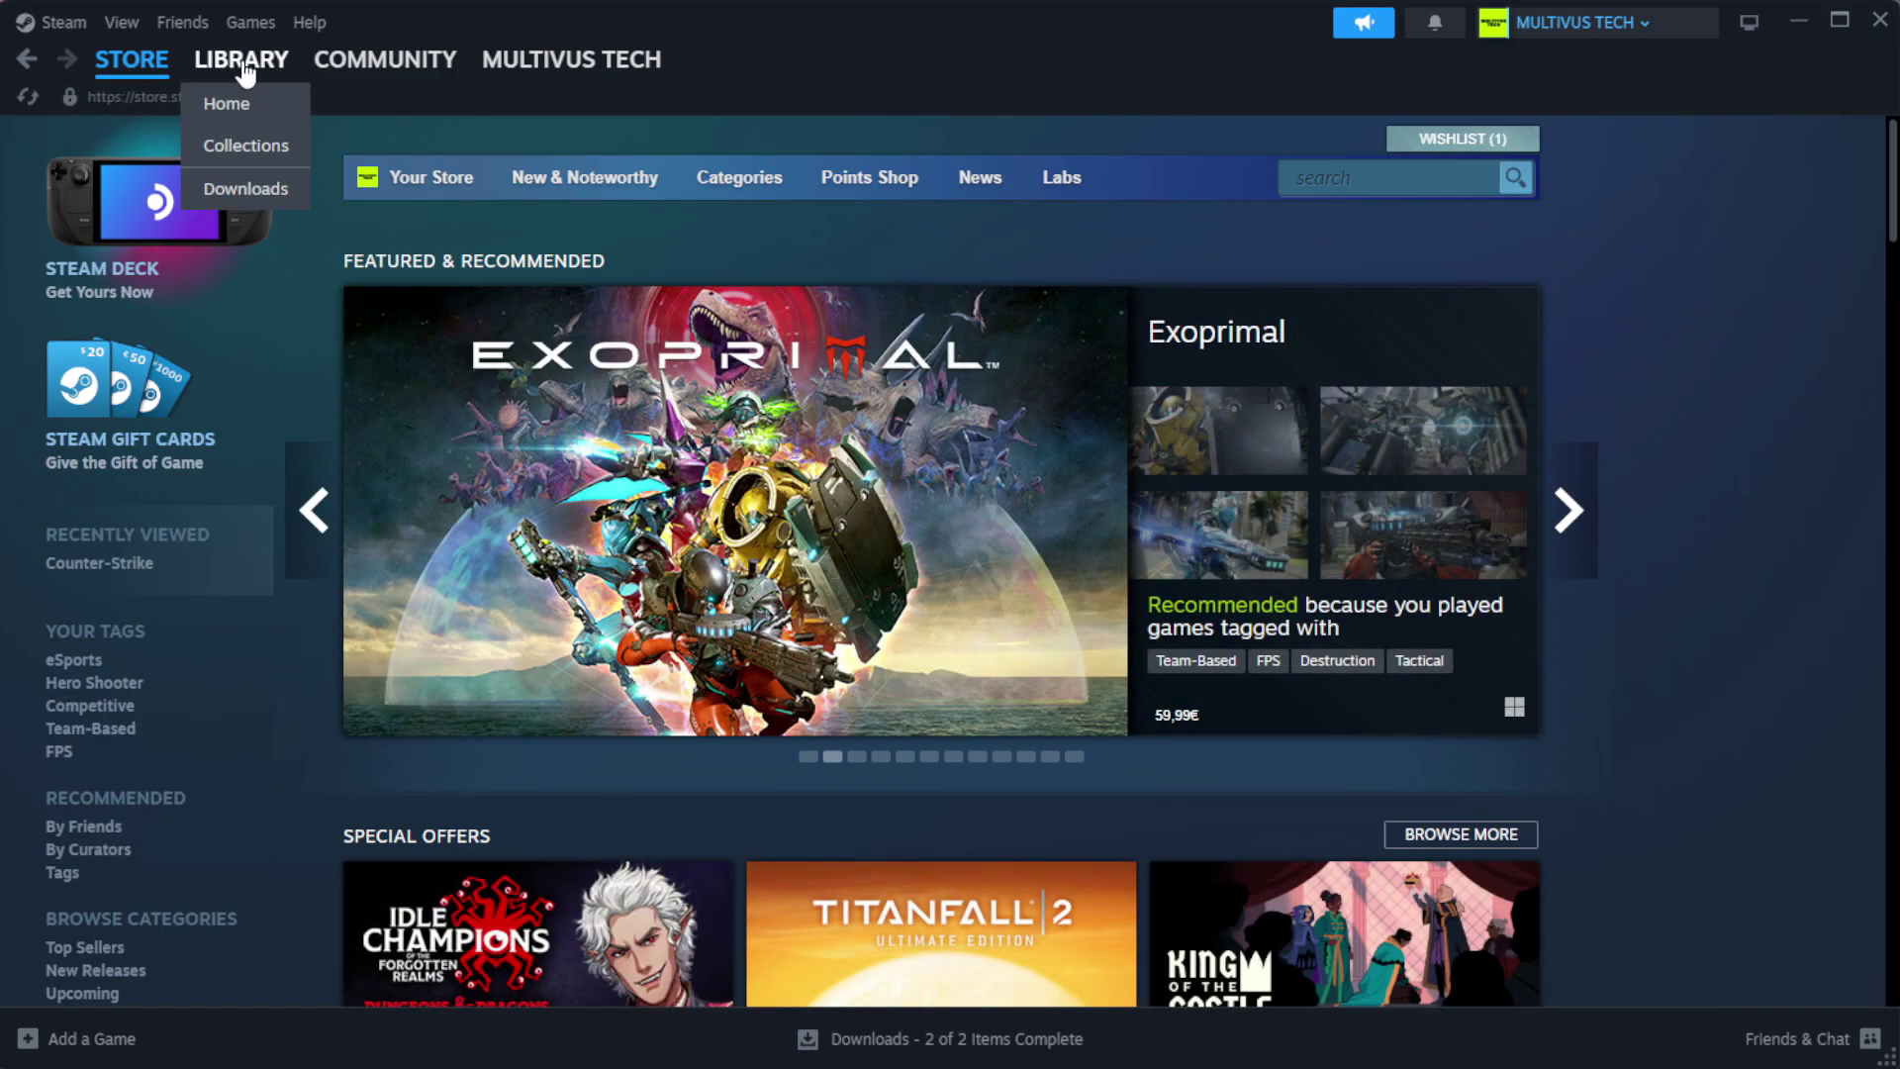
click(272, 102)
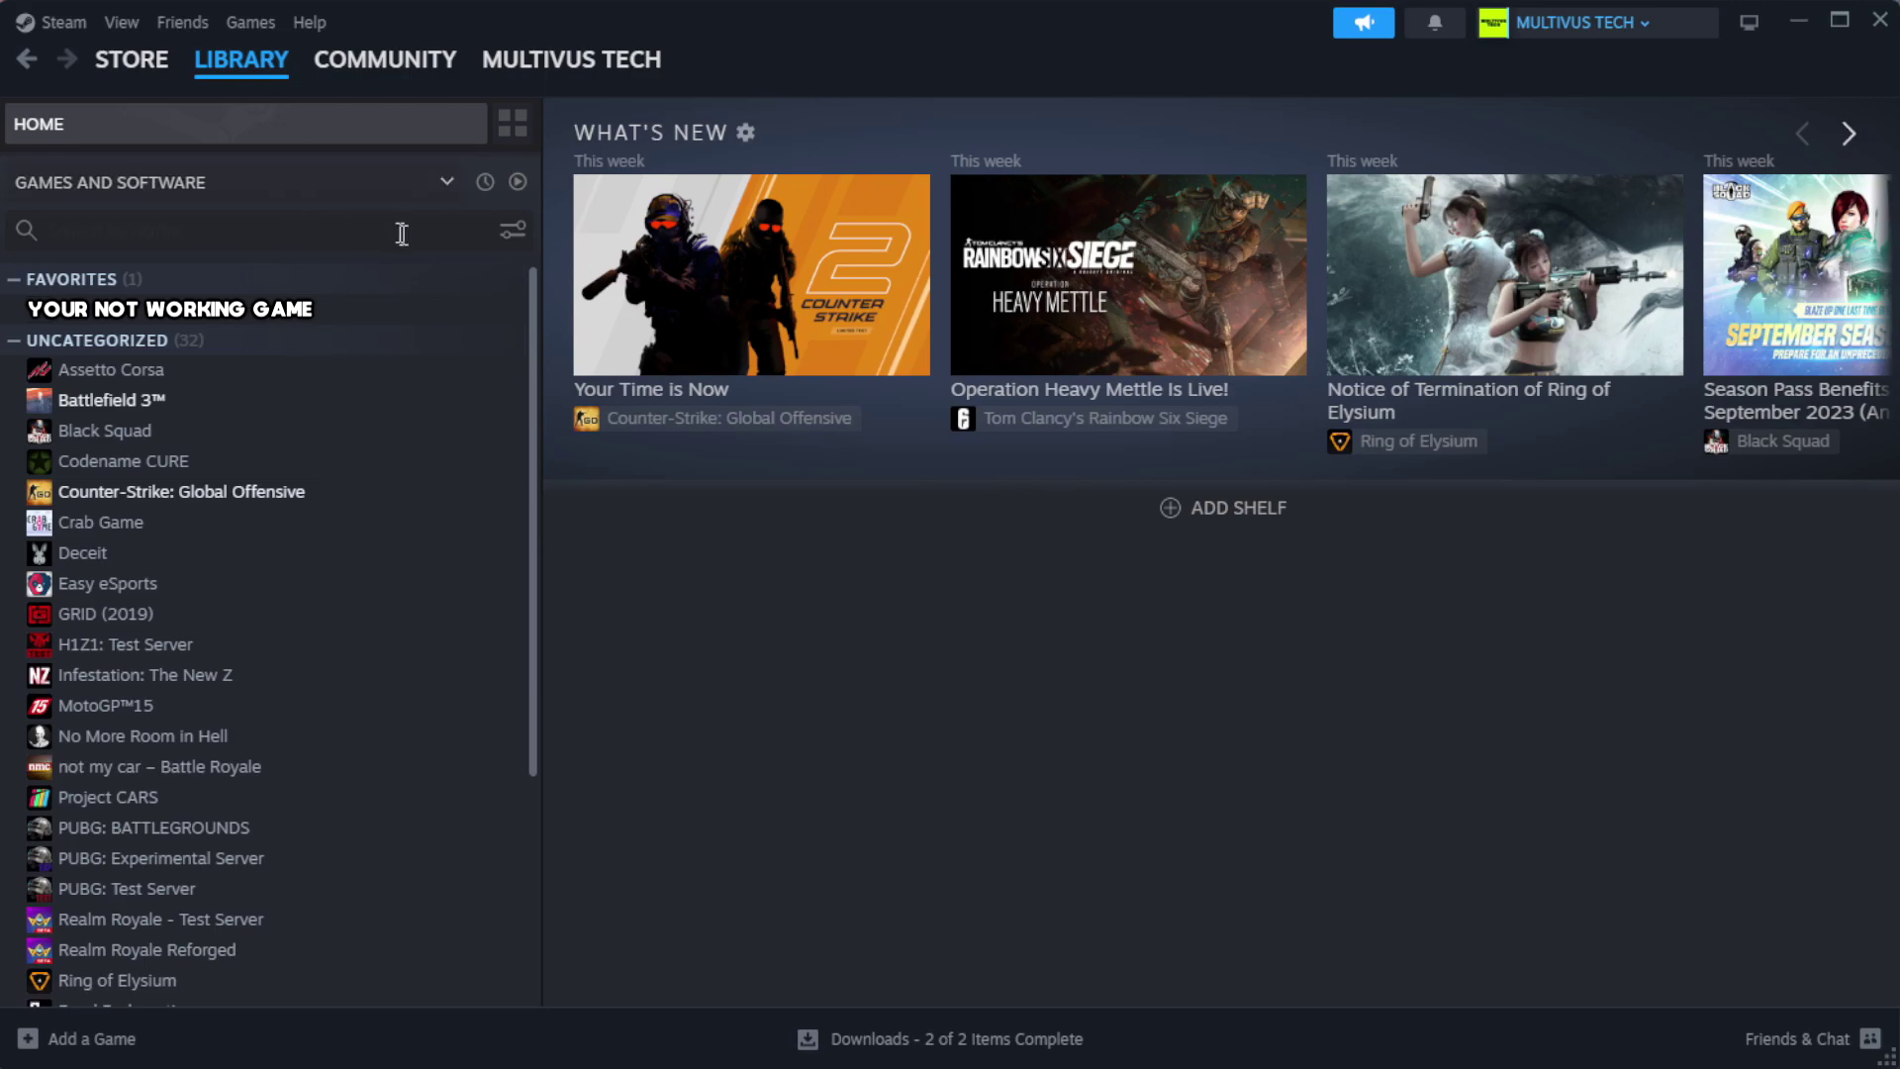
right_click(465, 316)
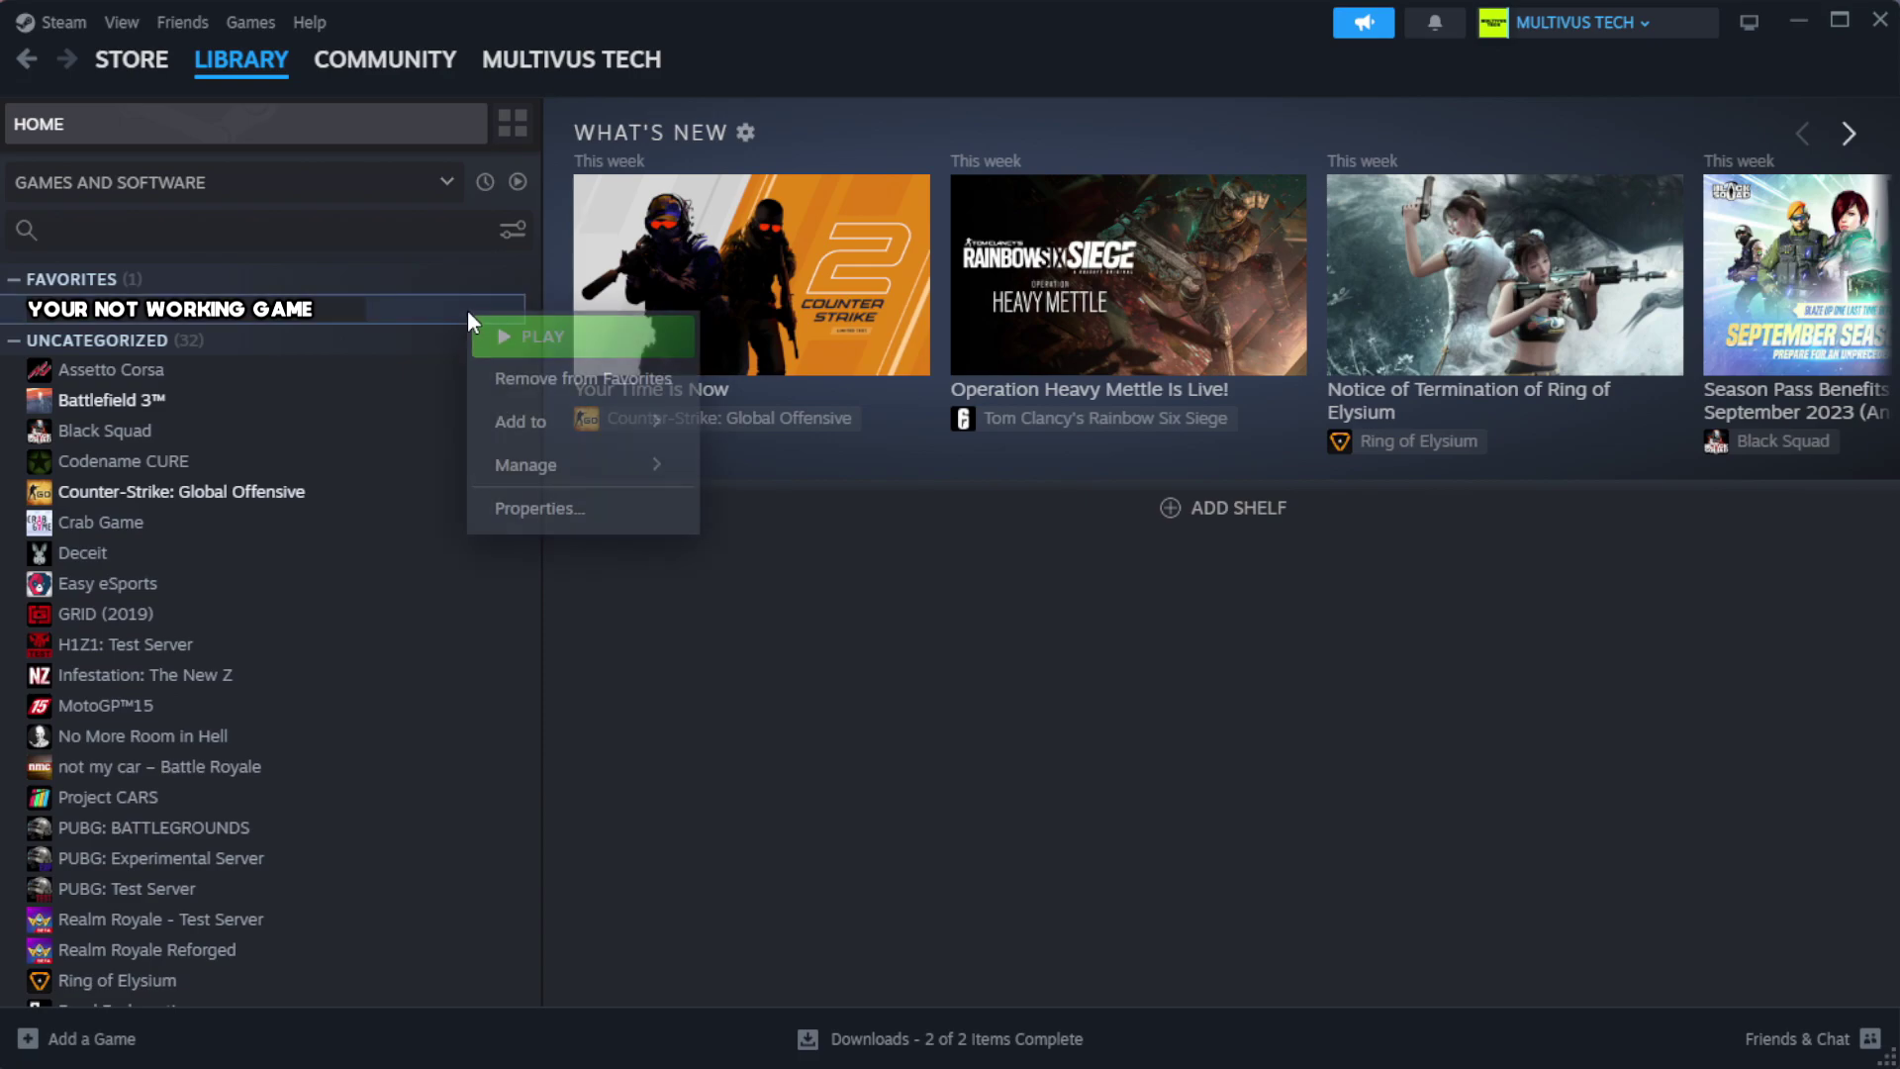
click(603, 523)
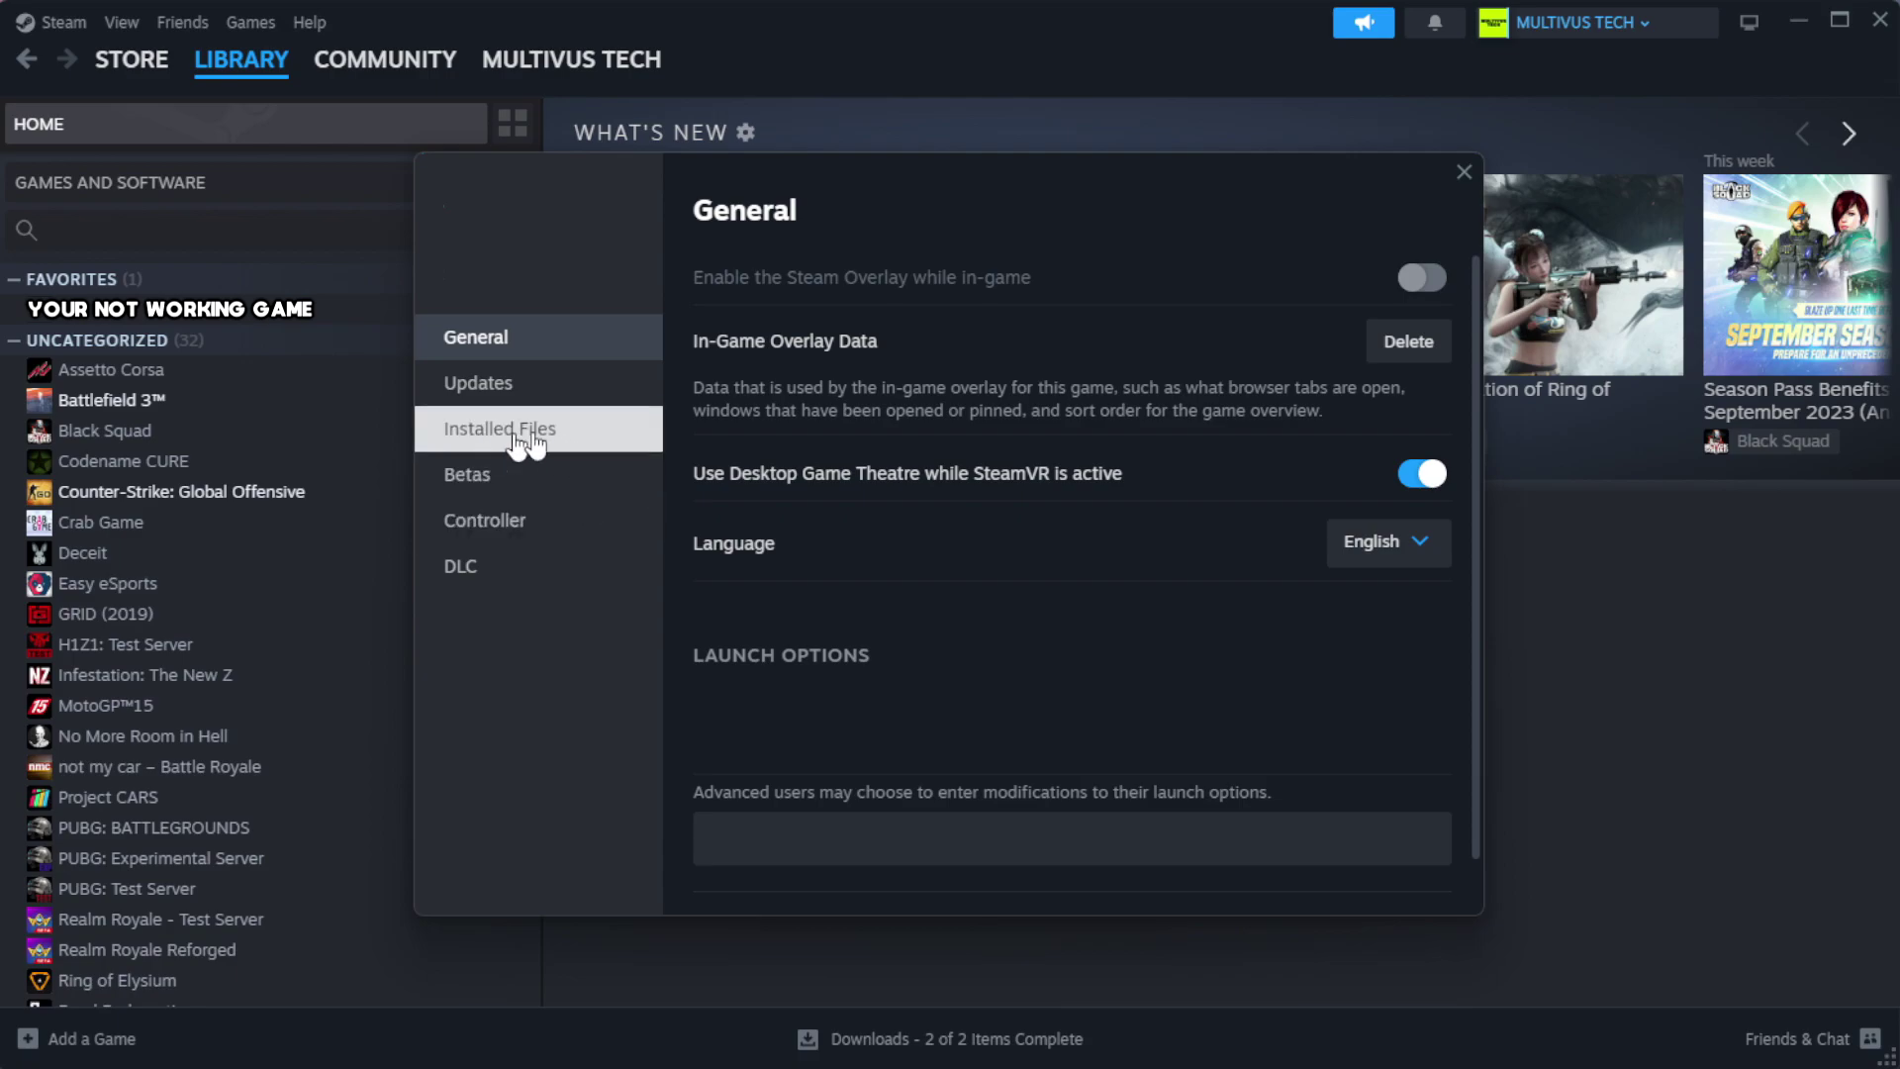
click(624, 450)
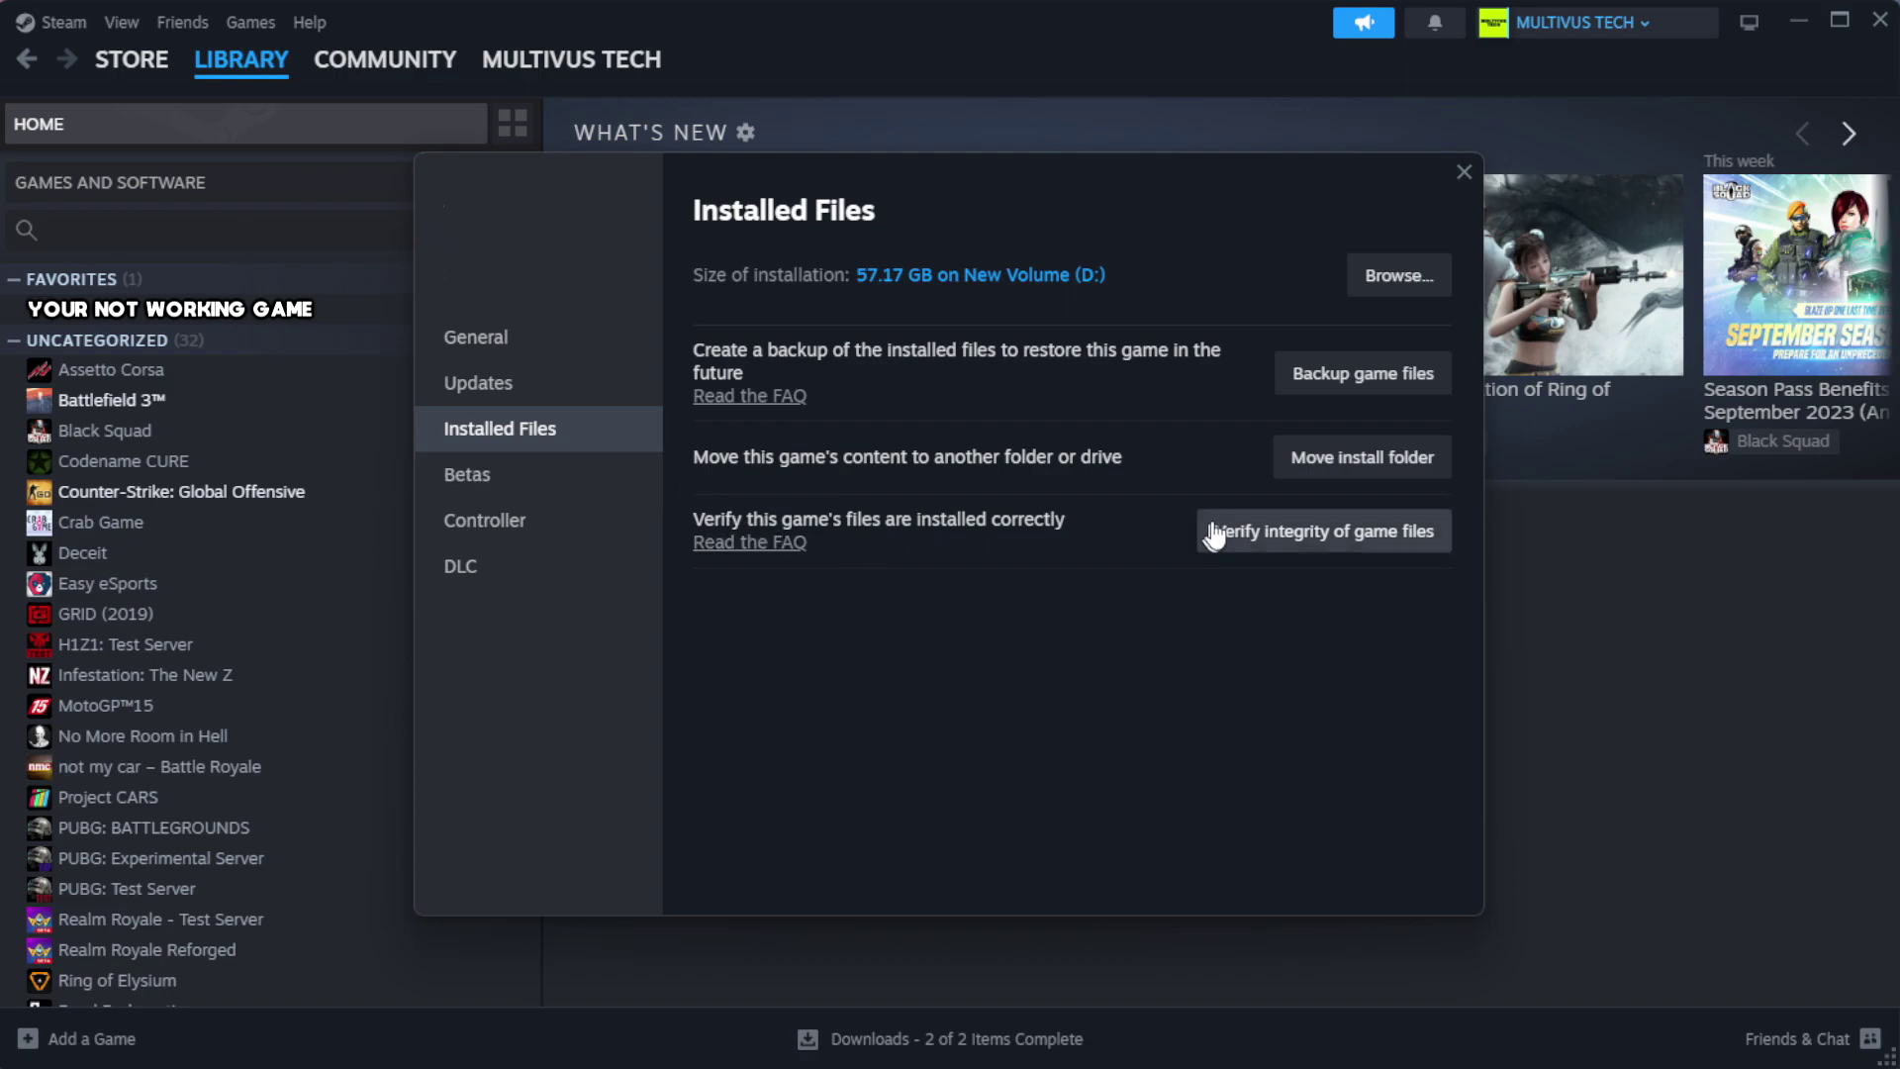
click(1335, 546)
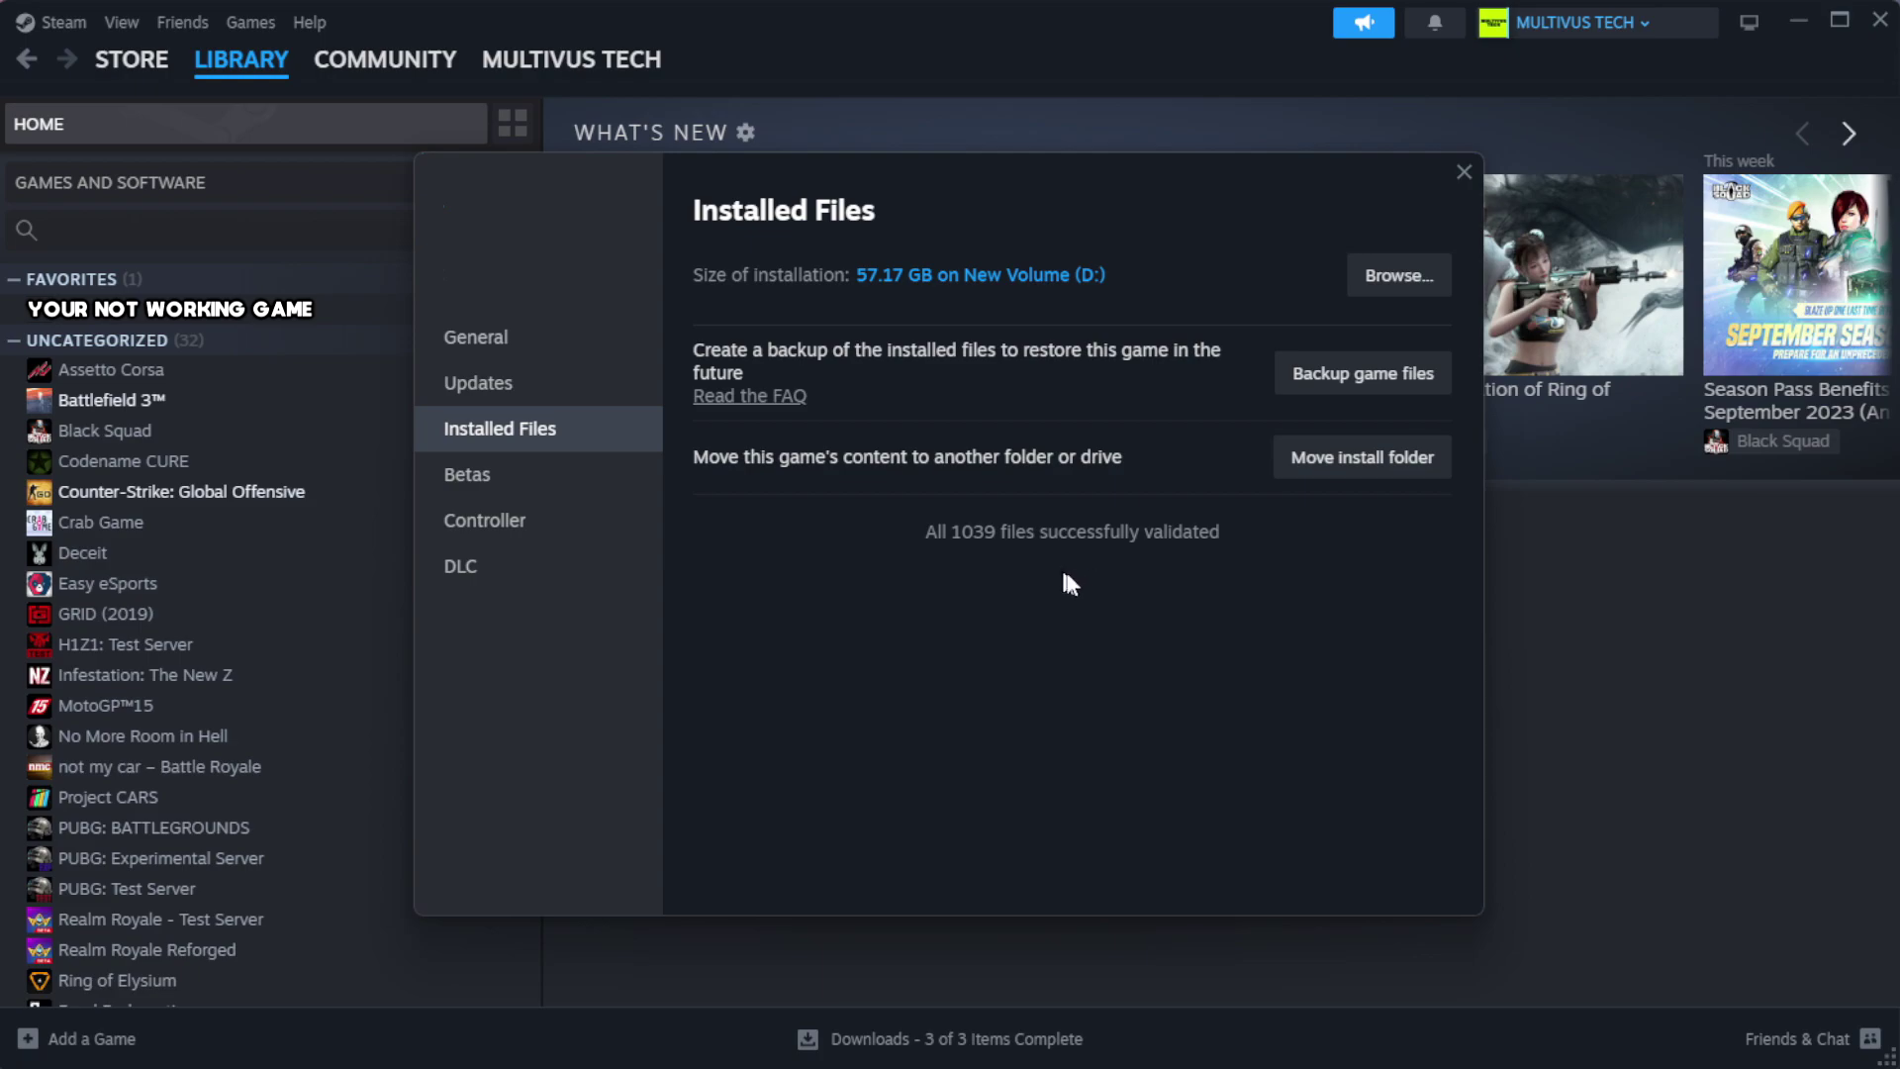
Browse to the game's installation folder and show the compatibility properties of the YOUR NOT WORKING GAME shortcut.
click(1396, 277)
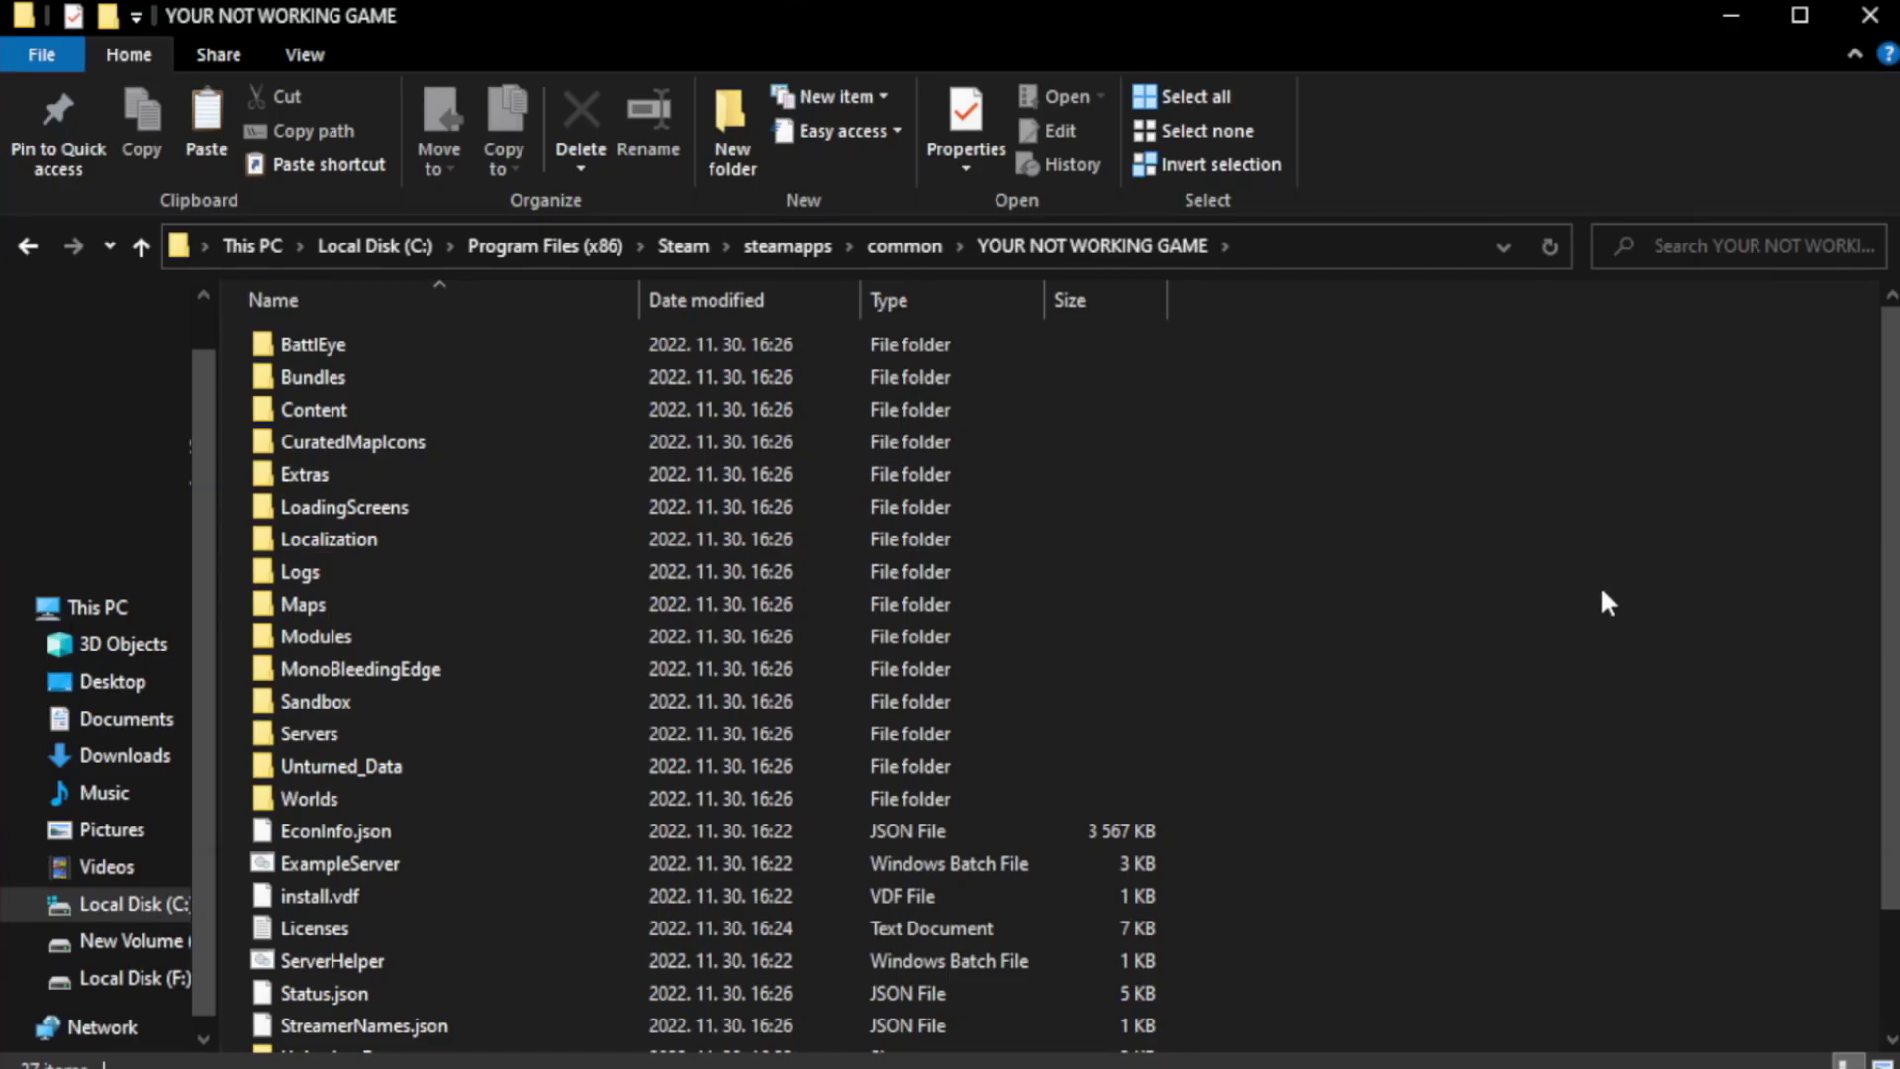
scroll(1870, 527, down, 2)
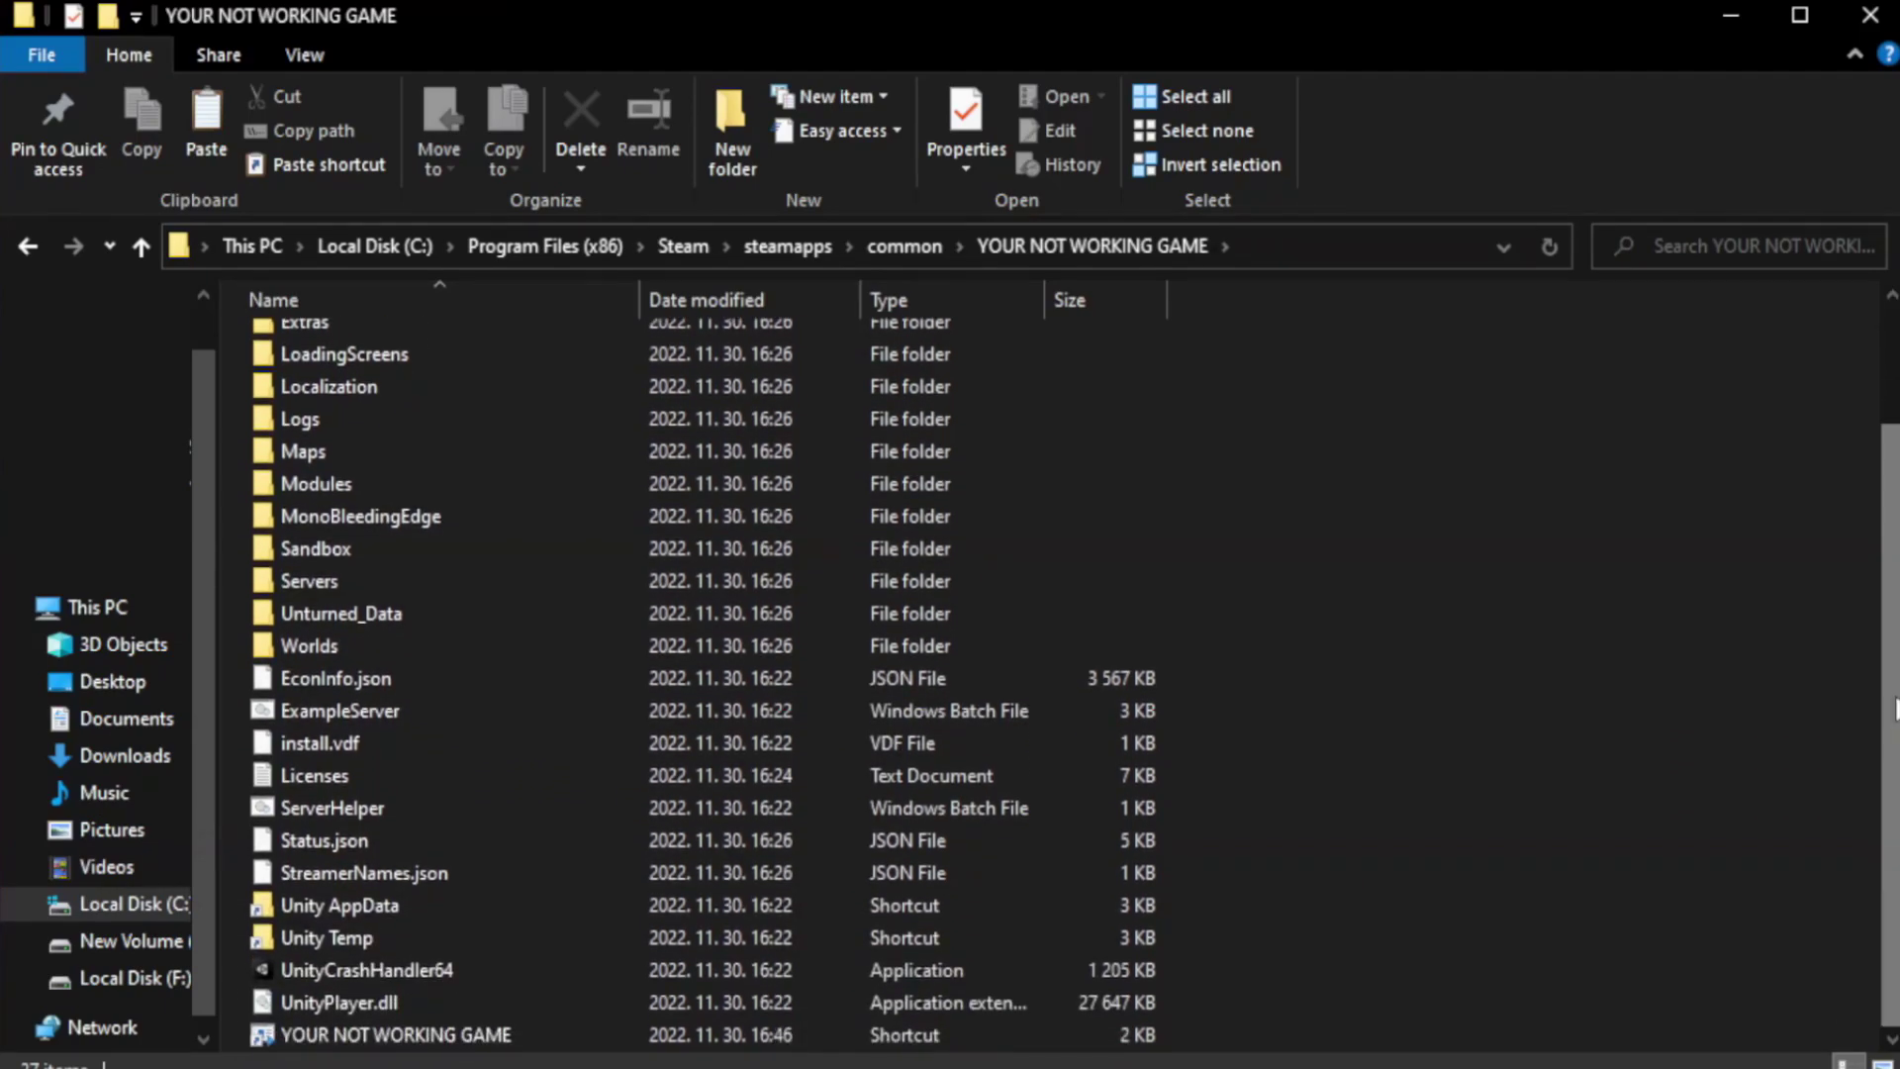
click(752, 1036)
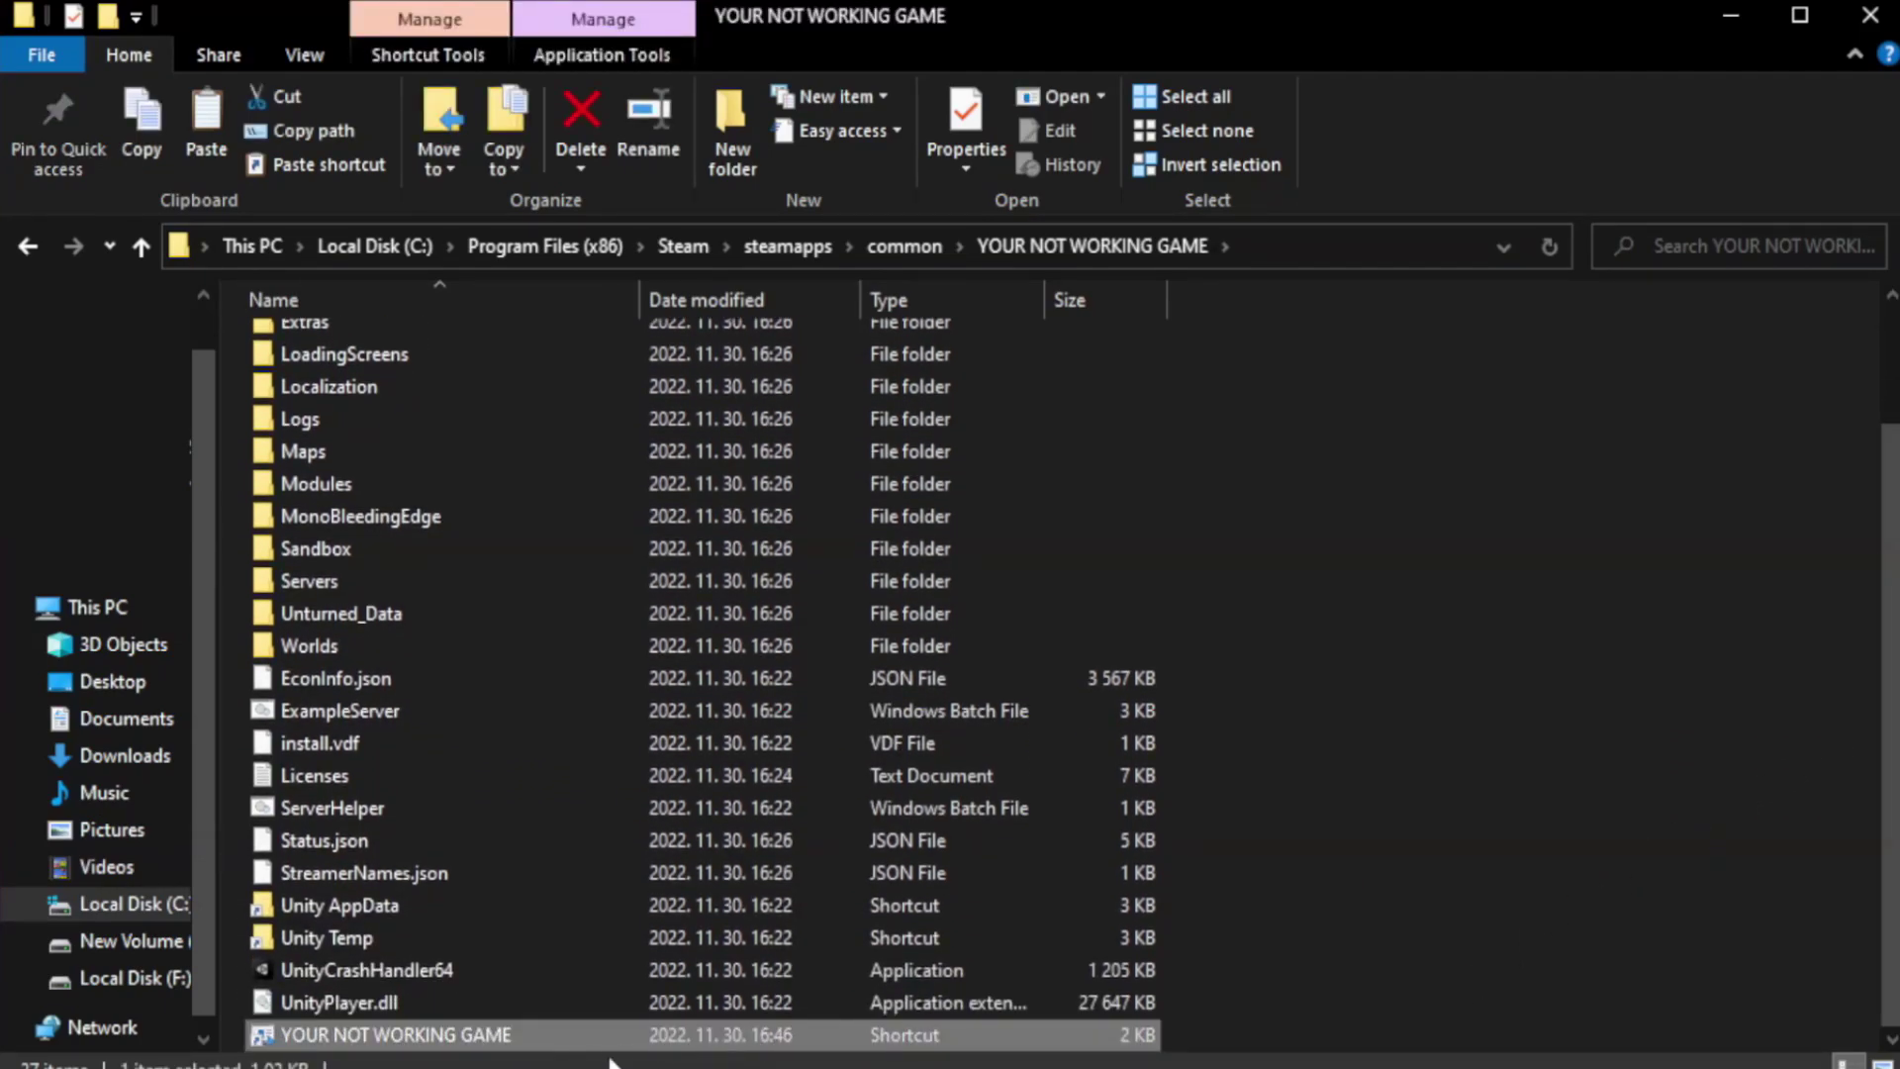
right_click(635, 1034)
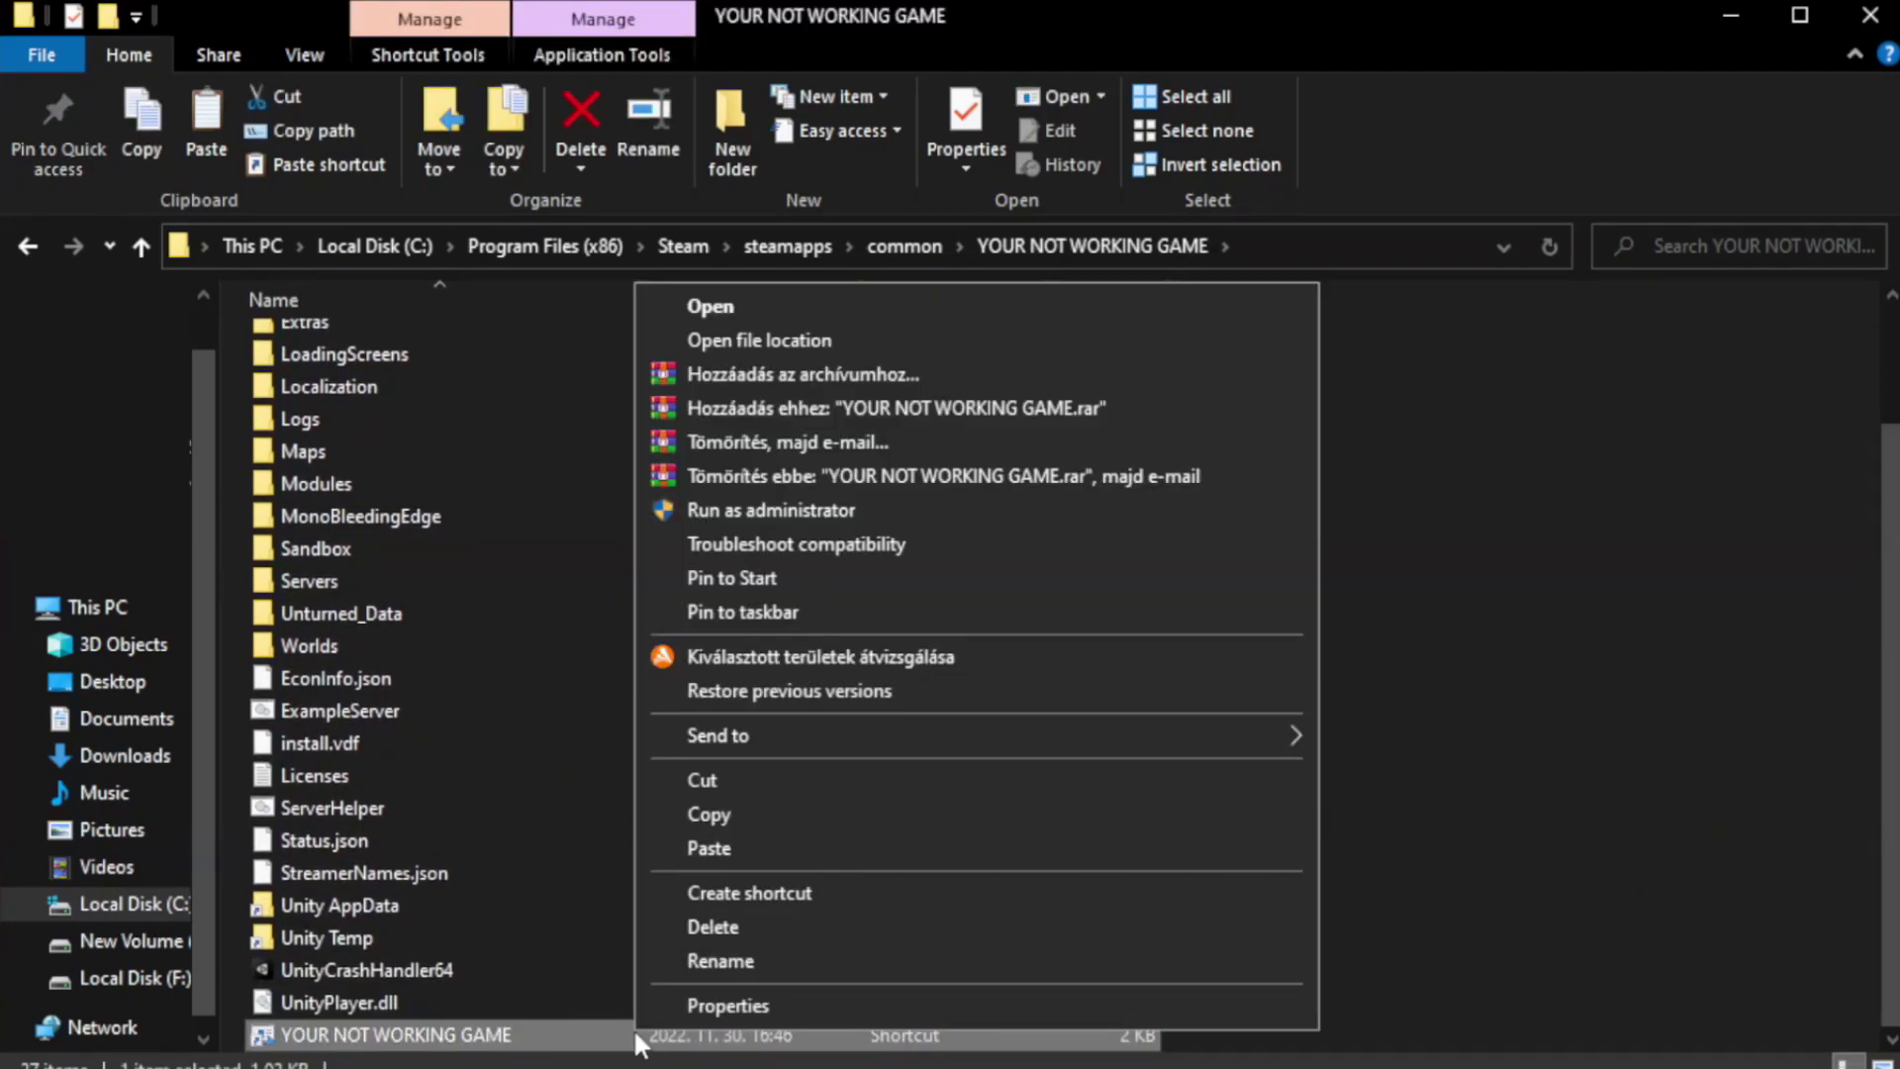
click(970, 1005)
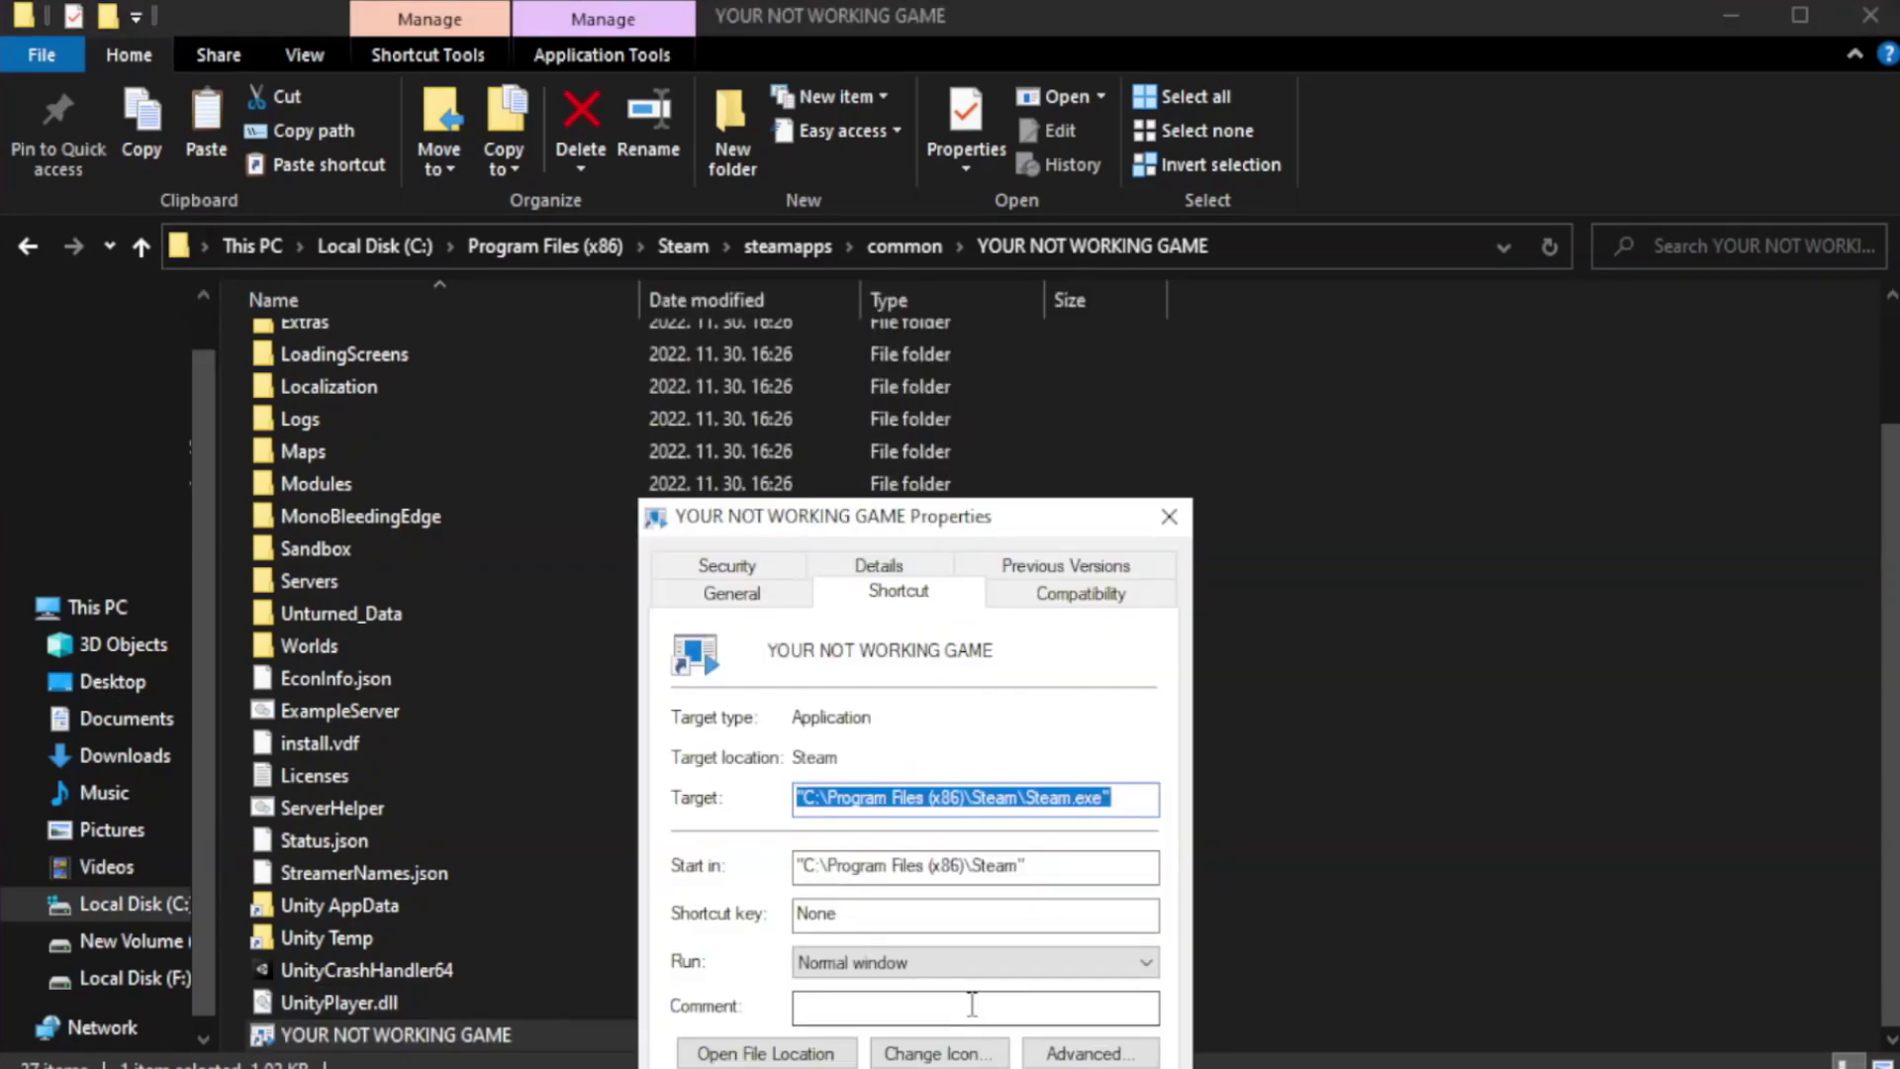
drag(956, 527, 954, 200)
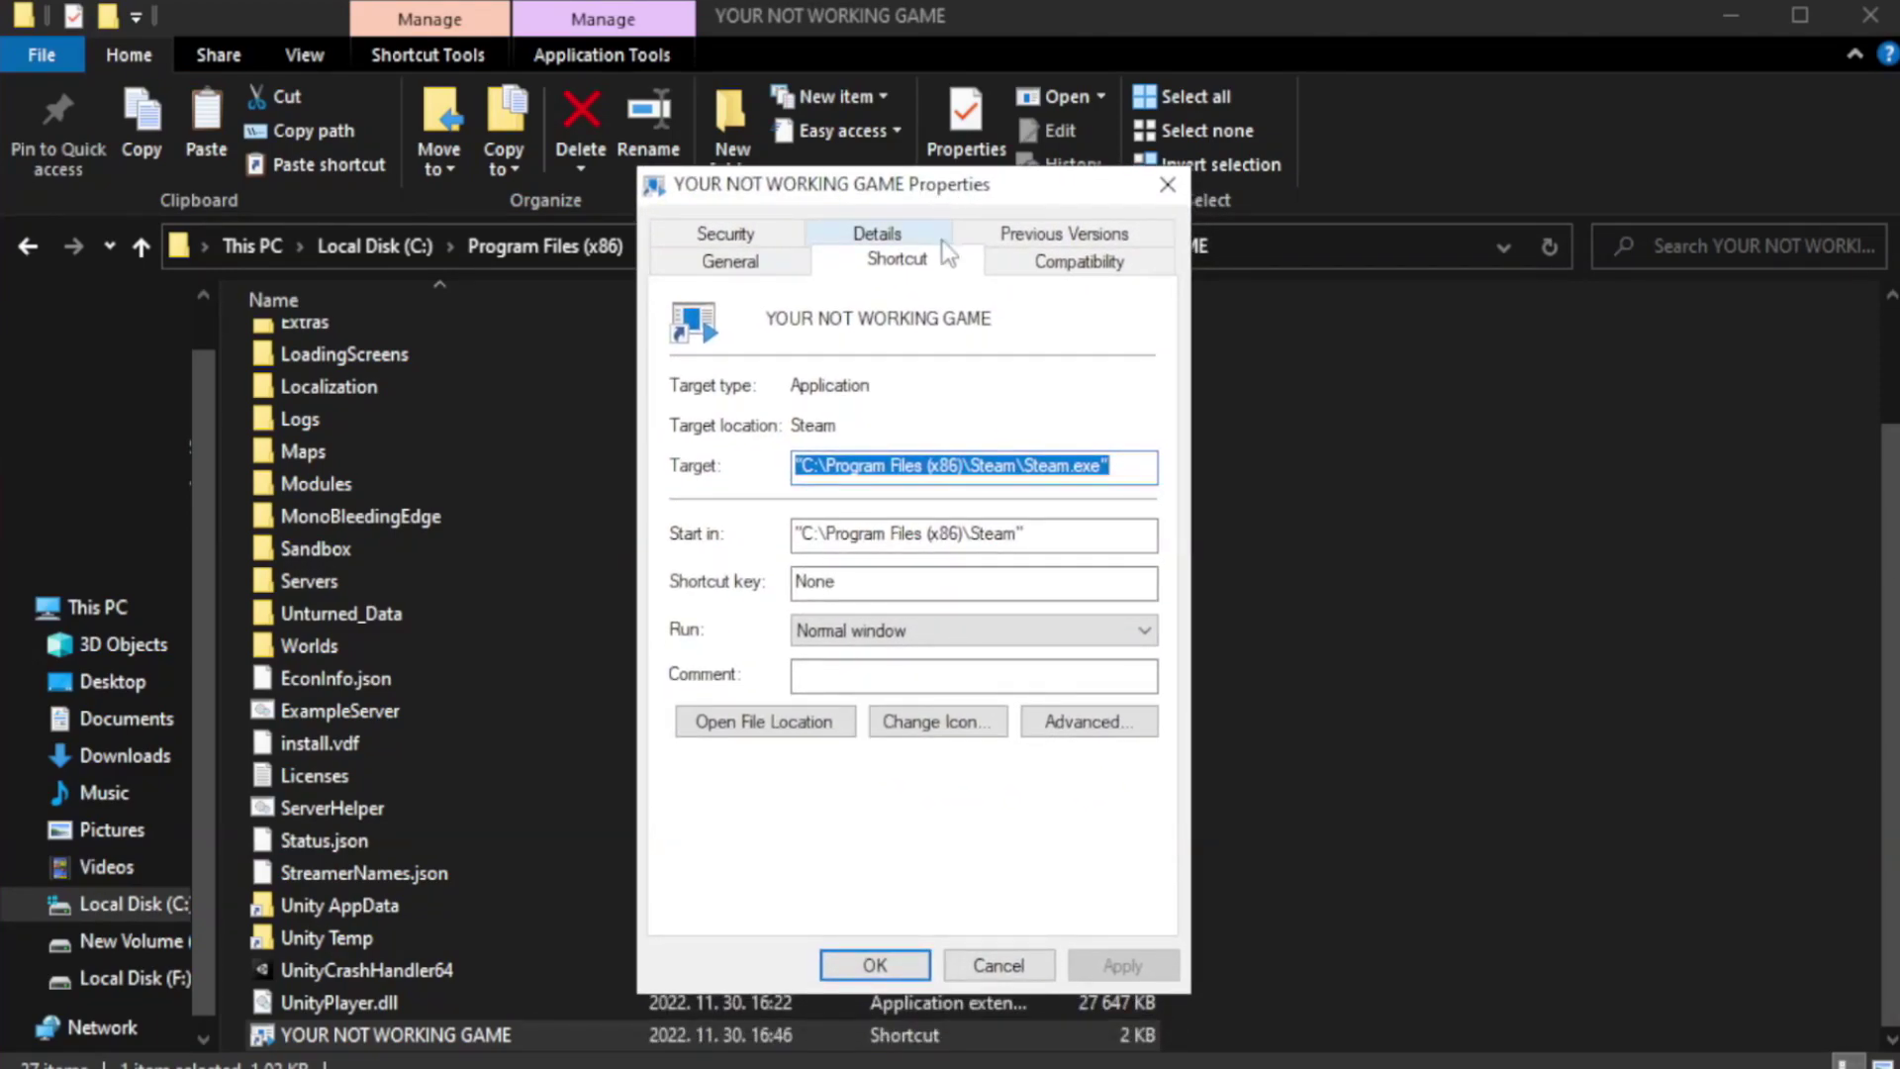
click(1074, 267)
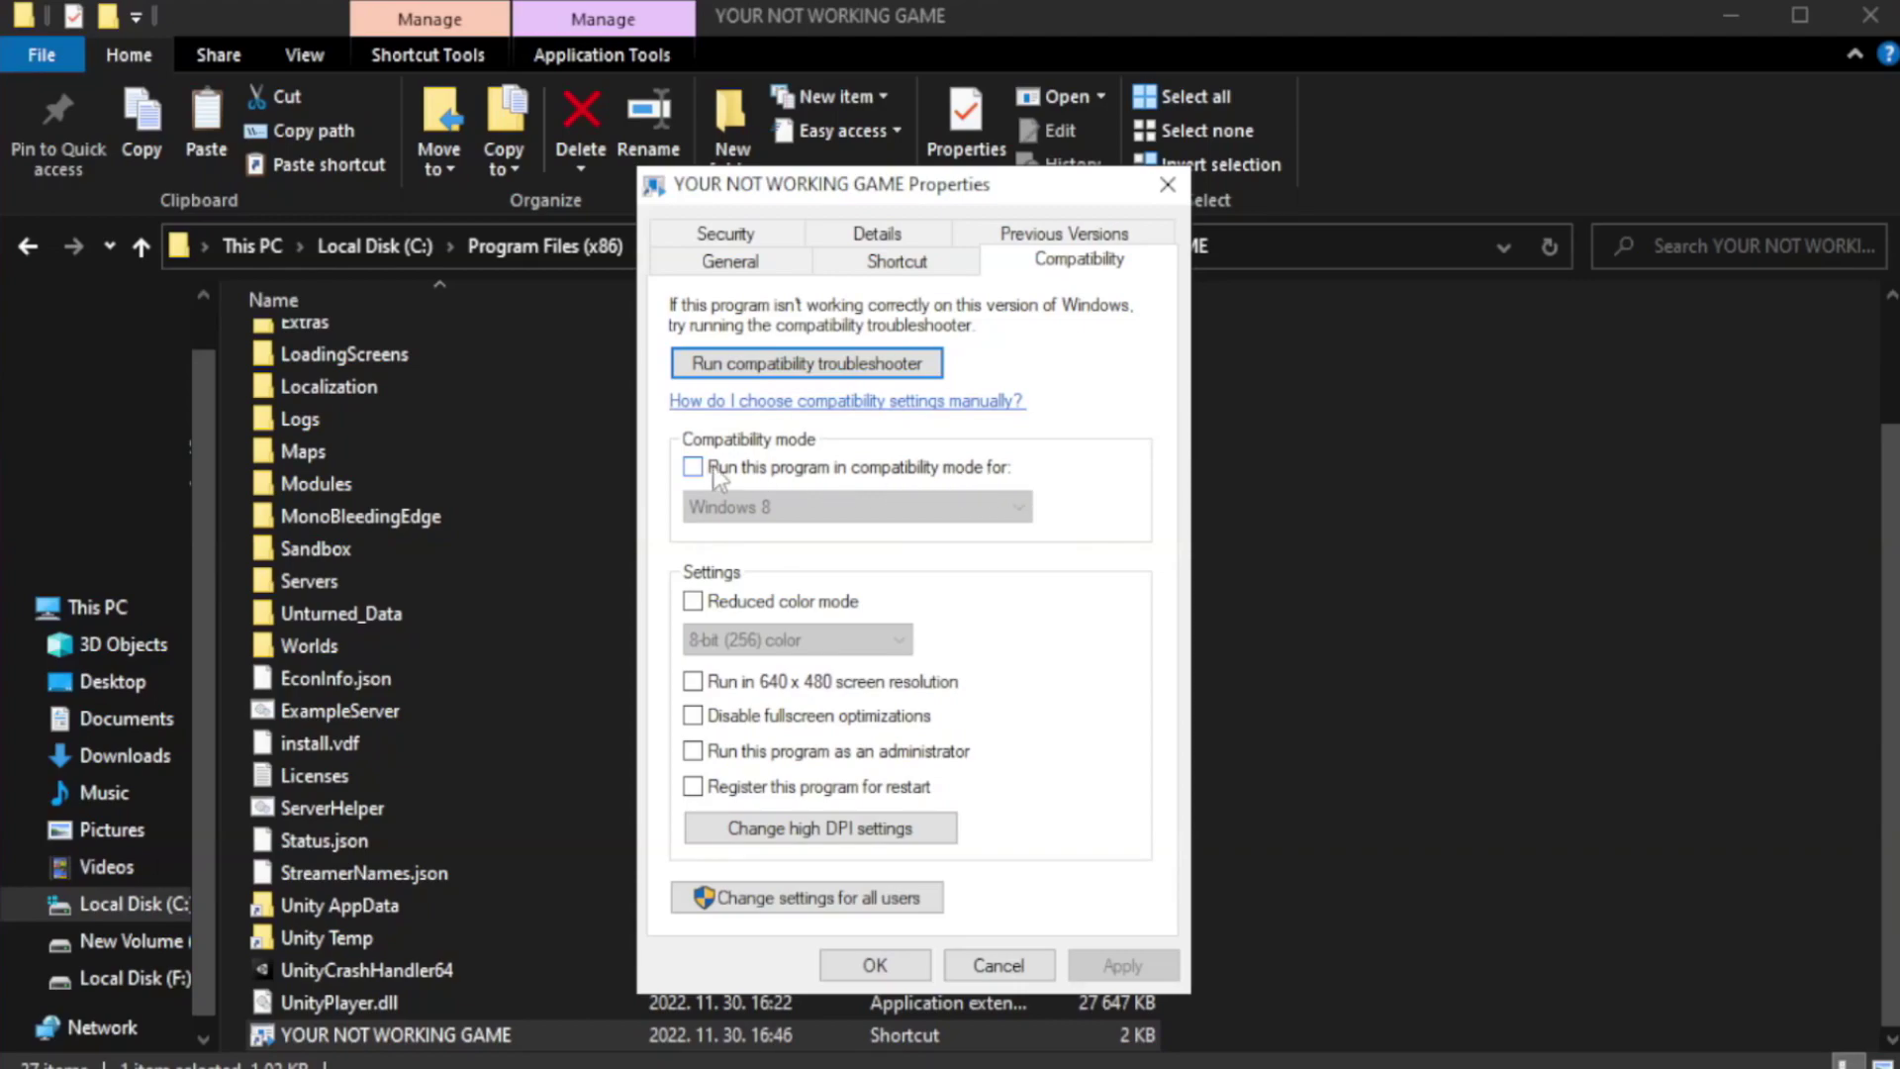
Enable Windows 8 compatibility mode, disable fullscreen optimizations, set the program to run as administrator, apply the properties and close the folder window.
click(751, 466)
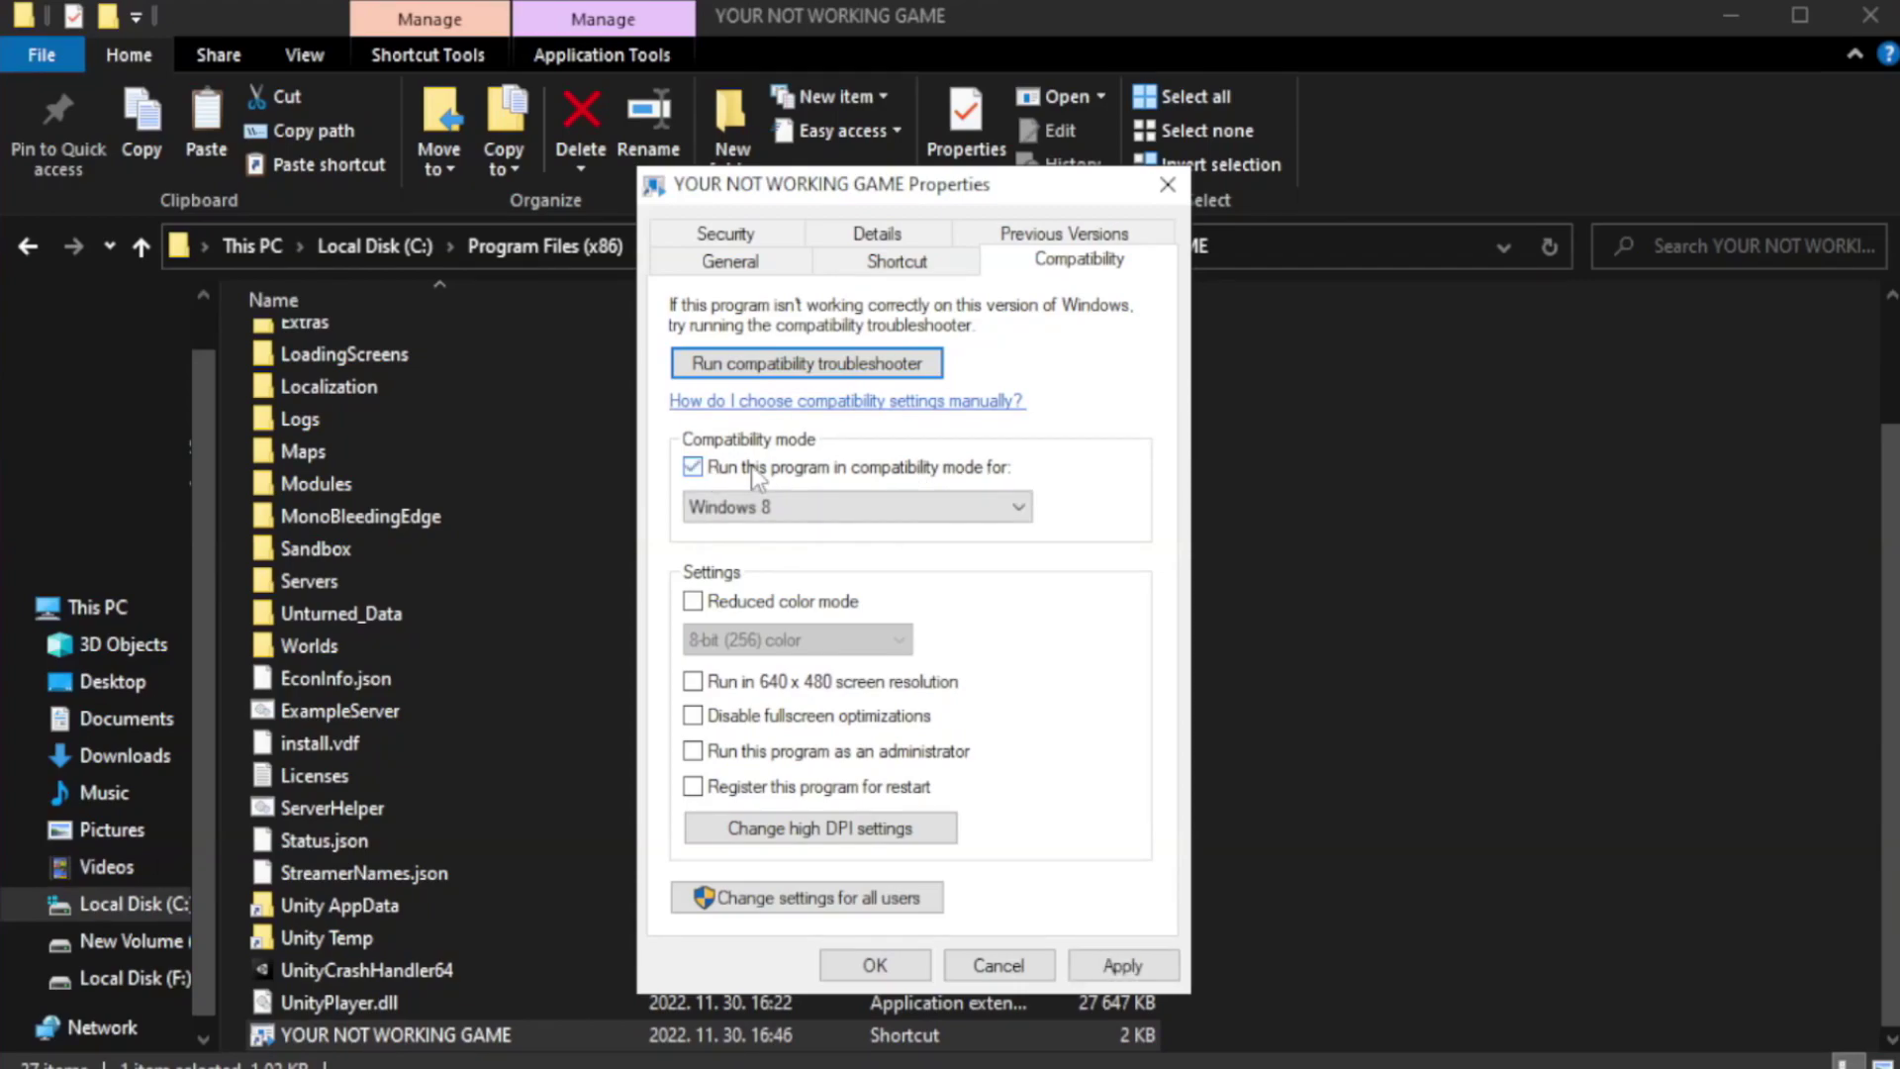
click(853, 507)
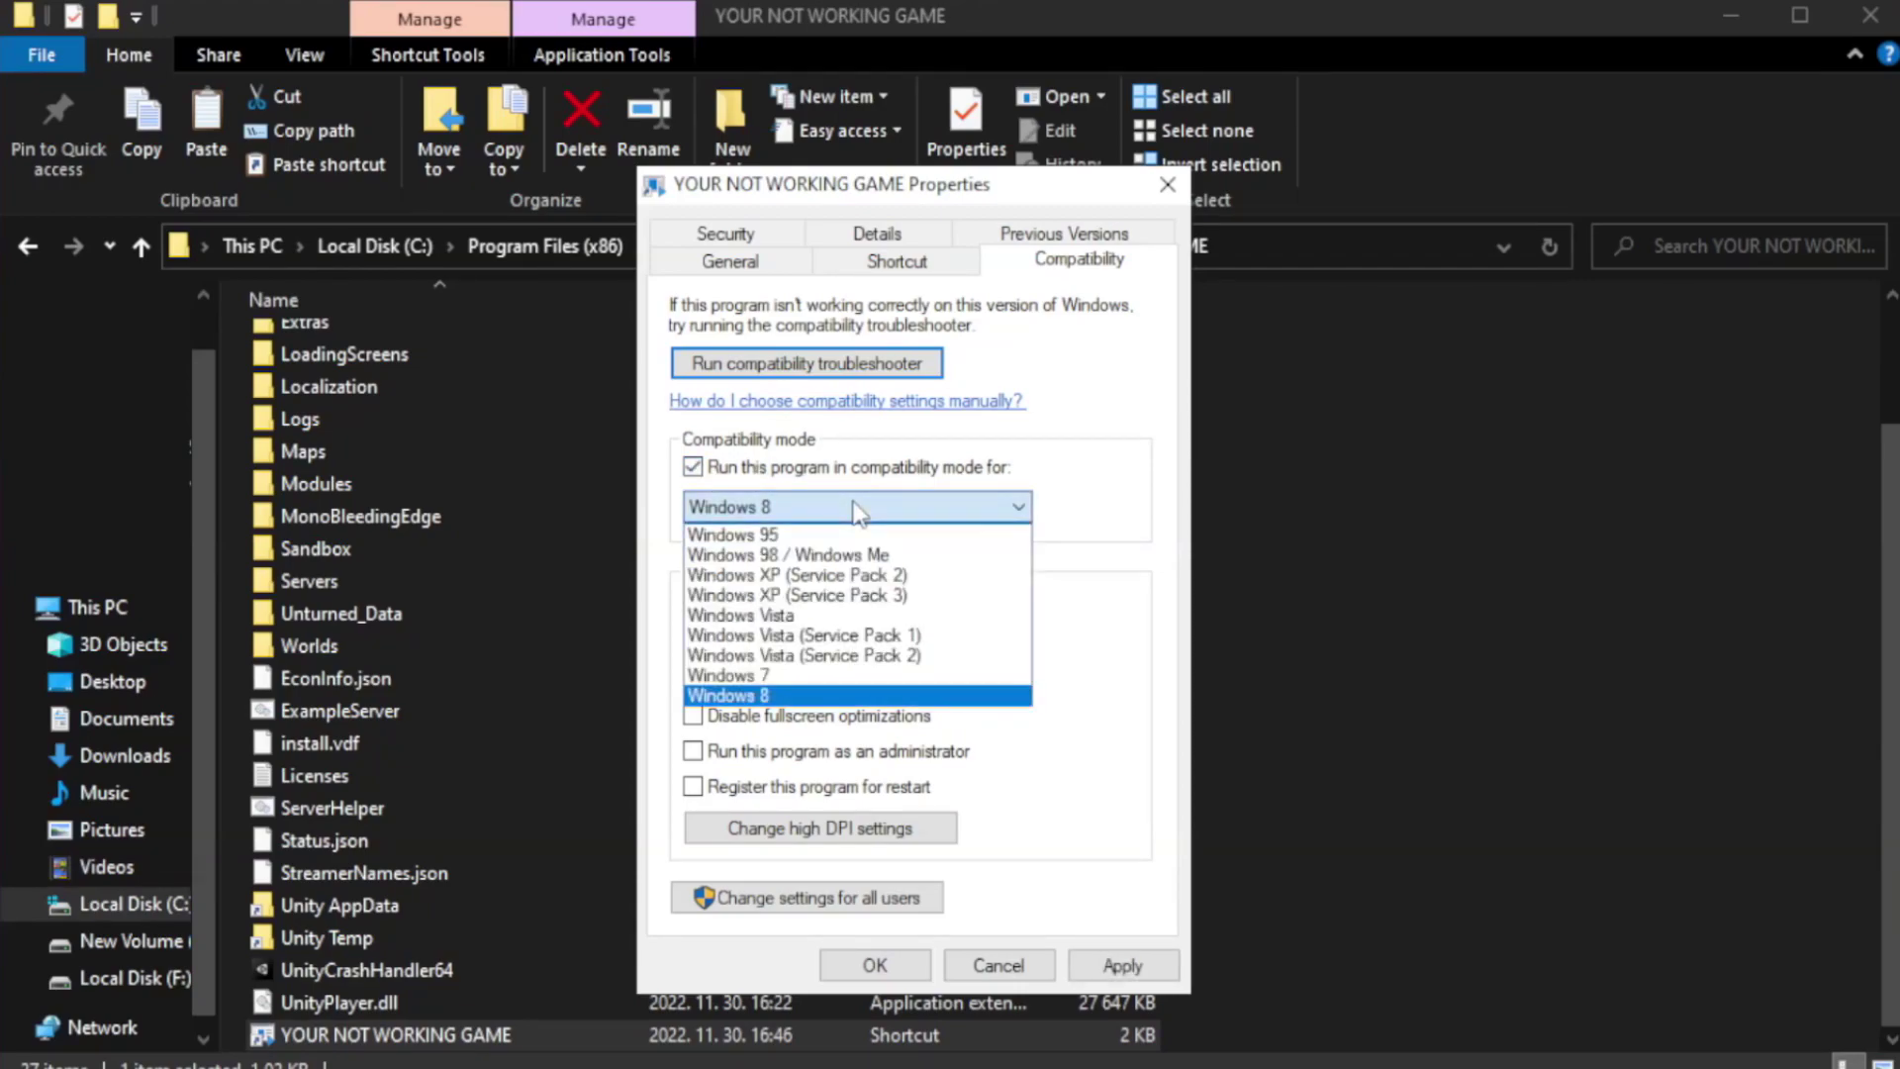
click(806, 695)
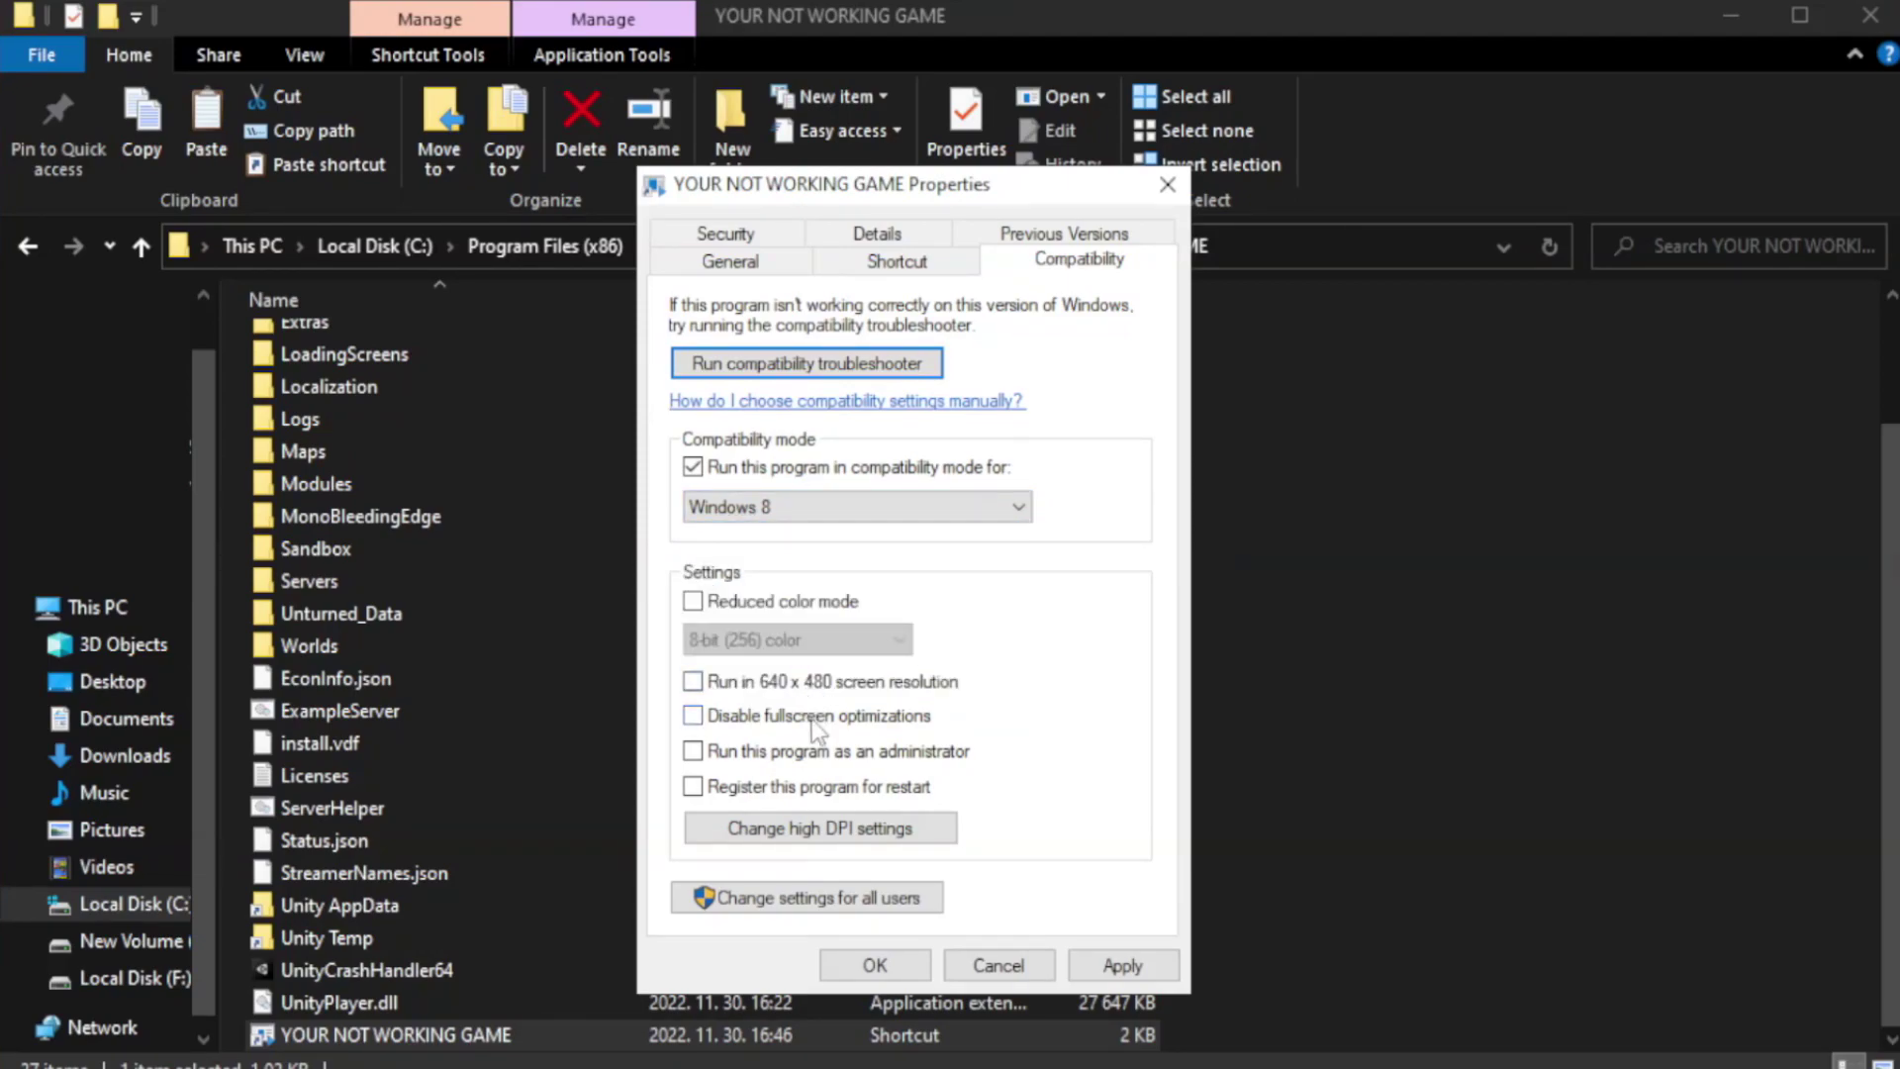
click(740, 719)
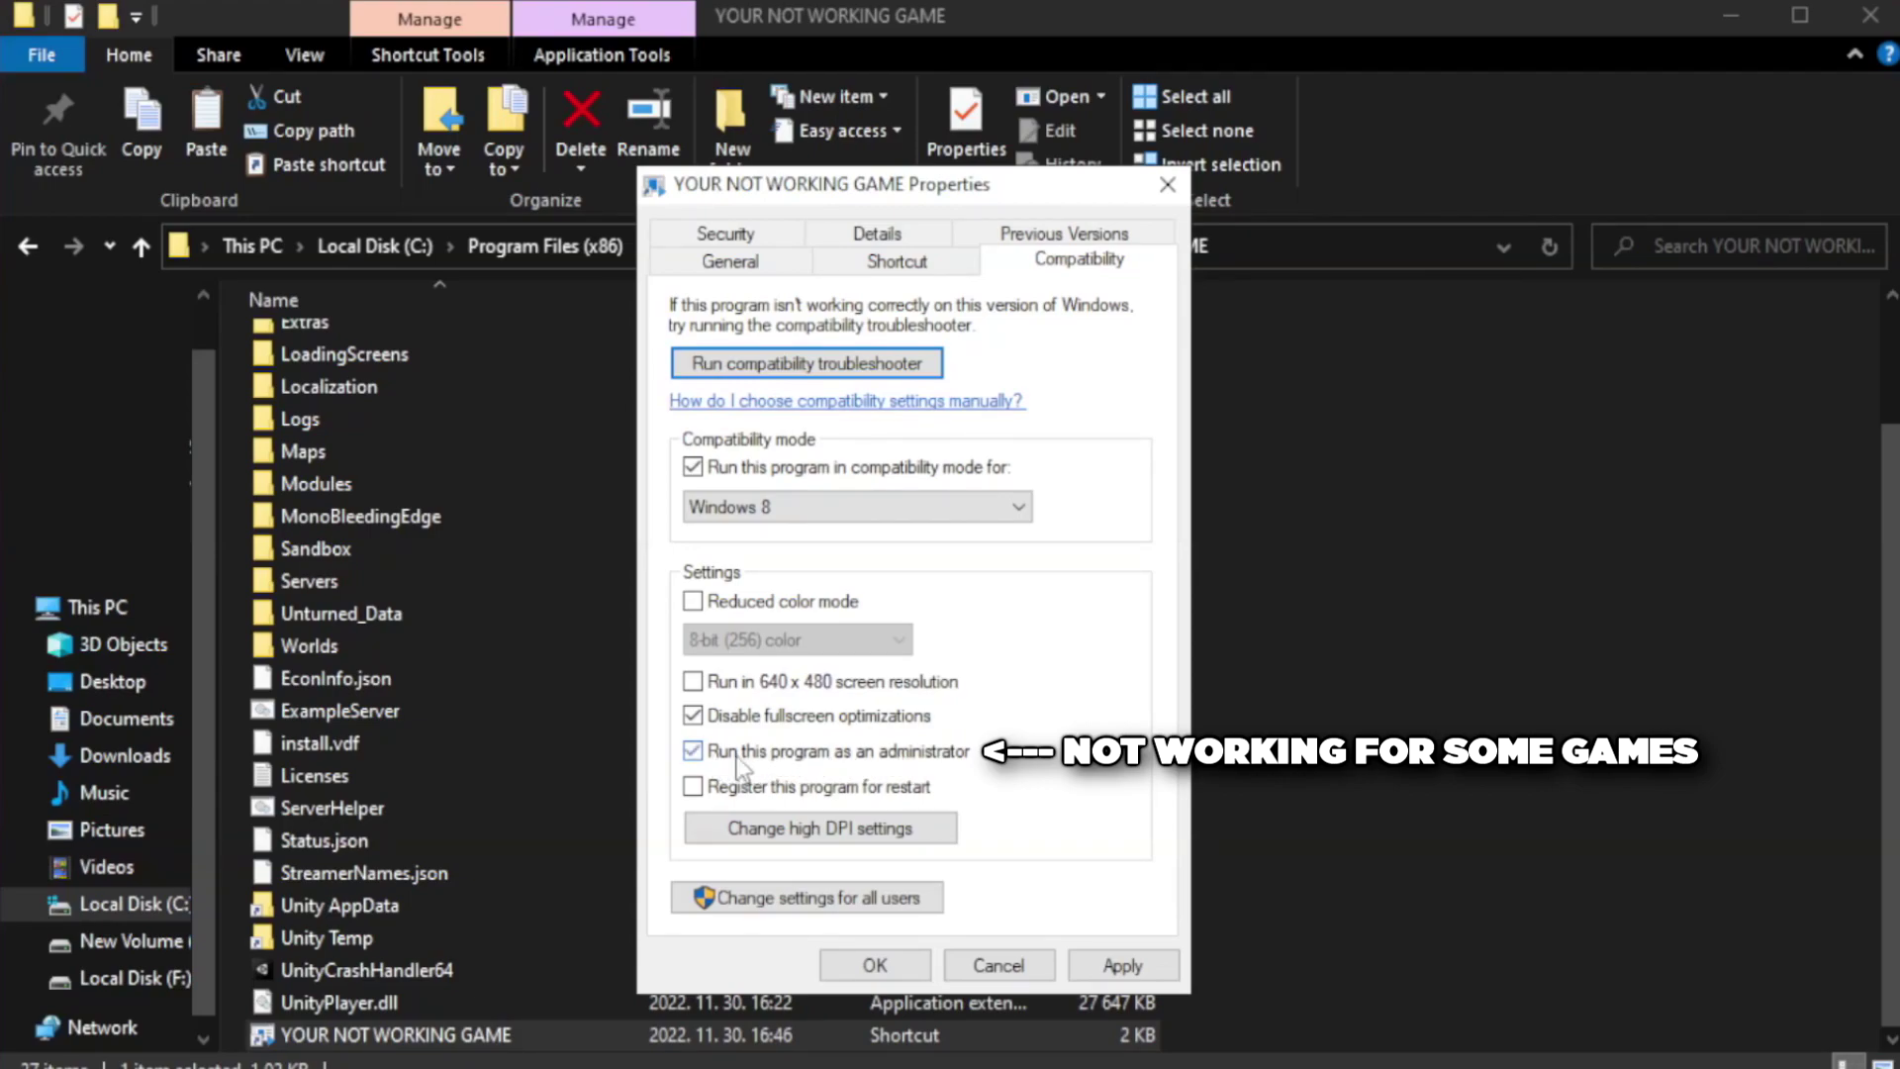
click(1118, 966)
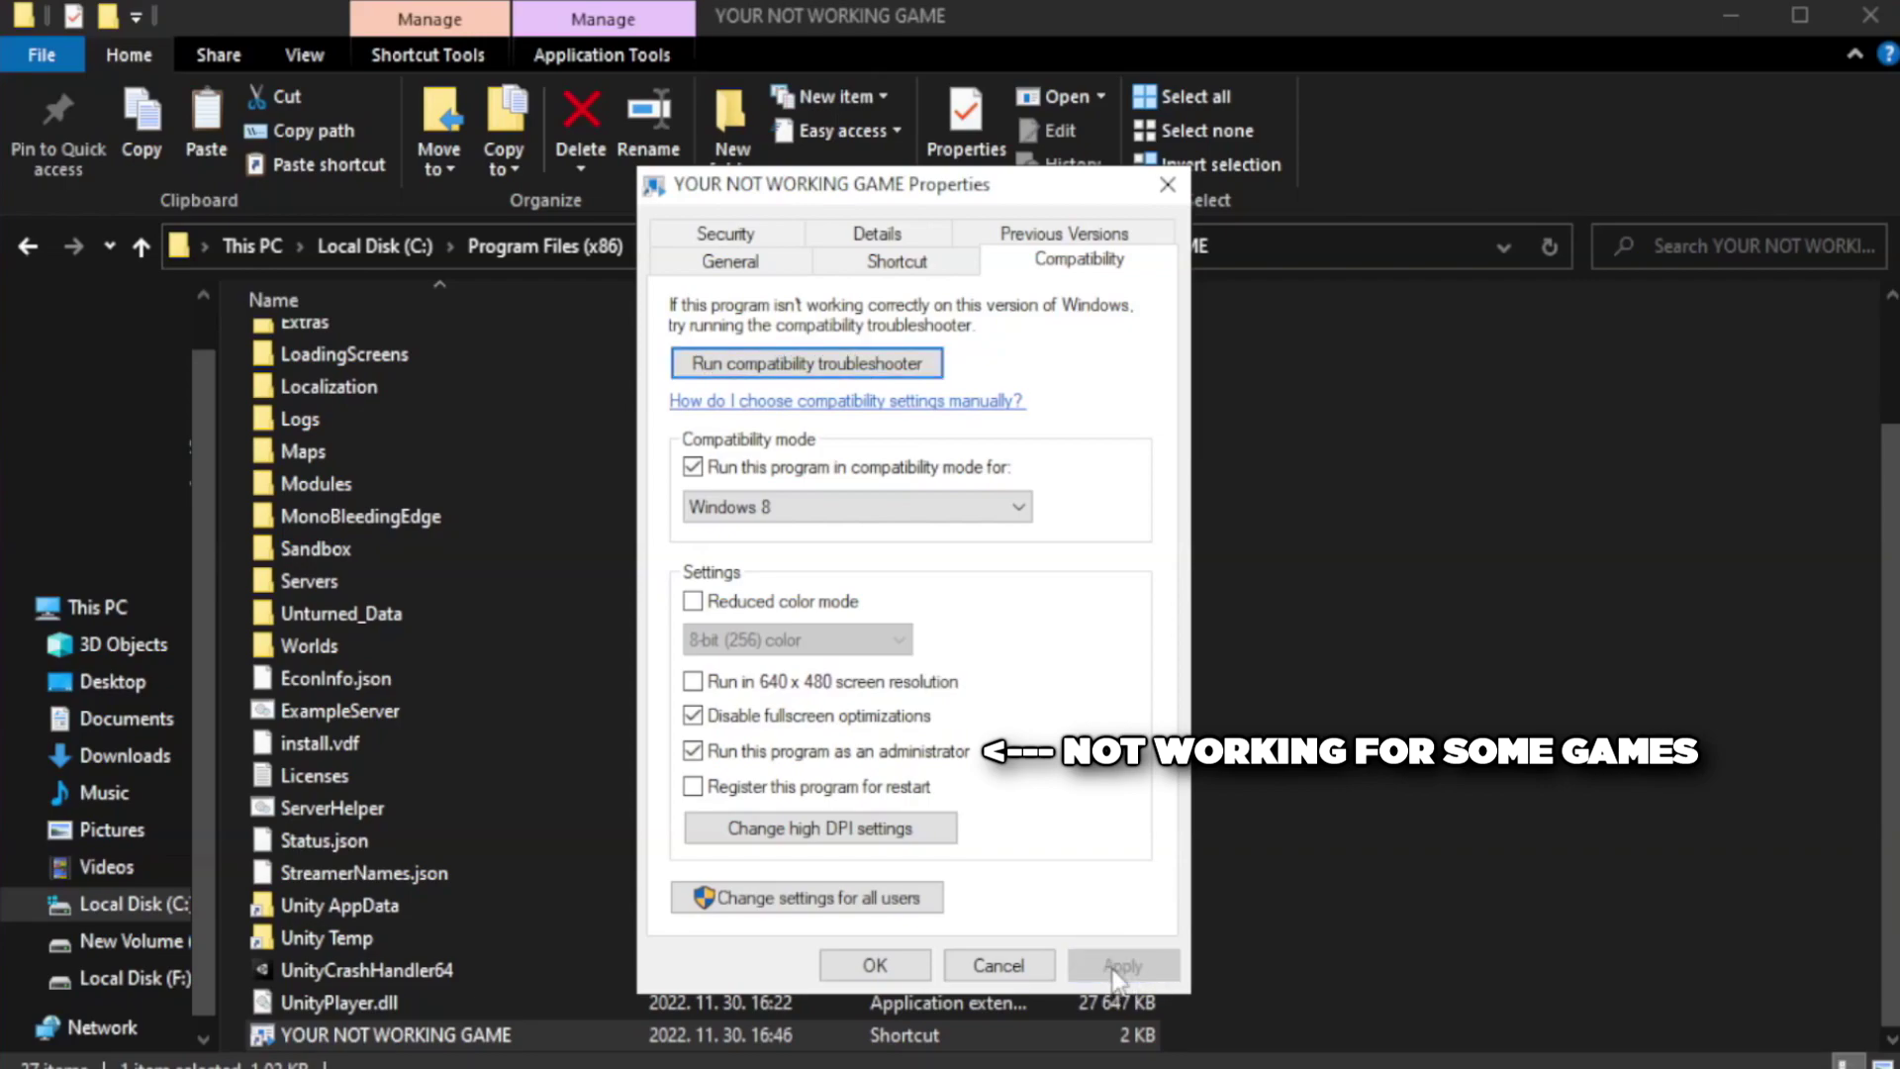
click(870, 968)
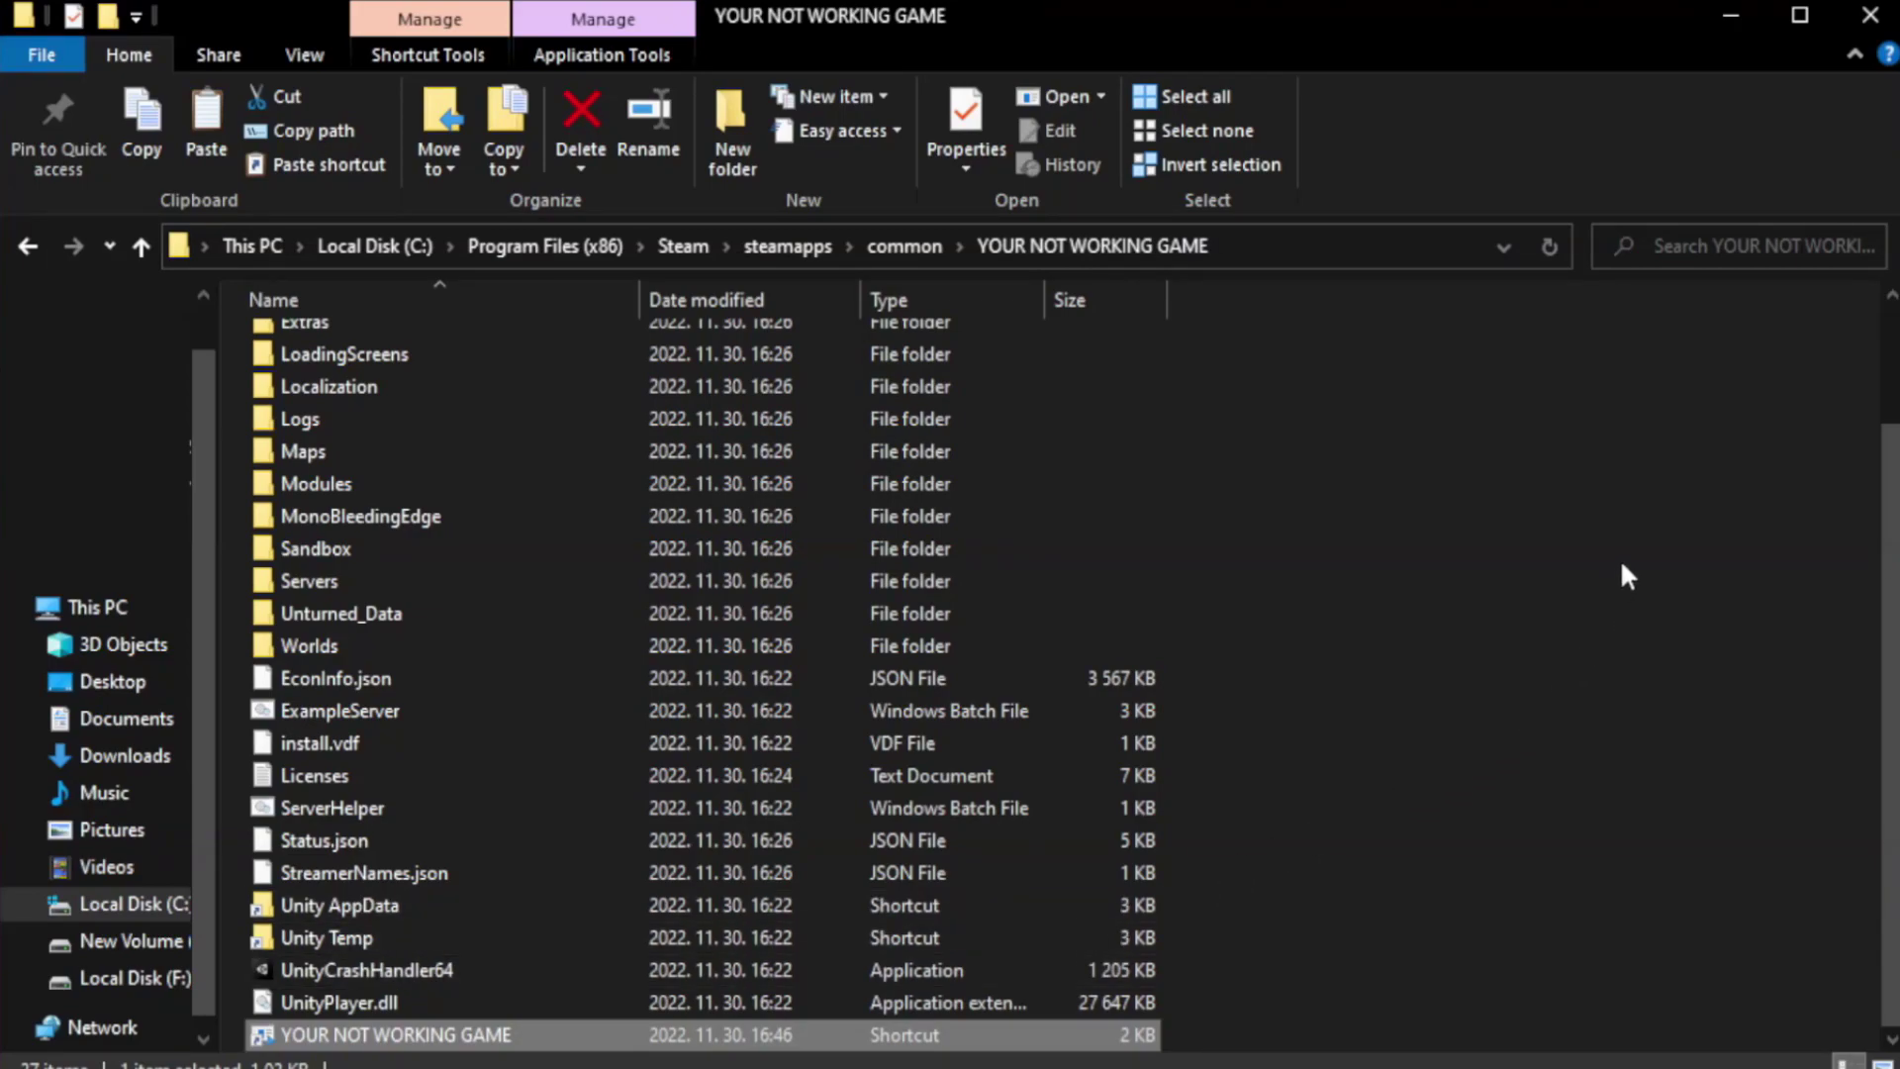
click(1868, 18)
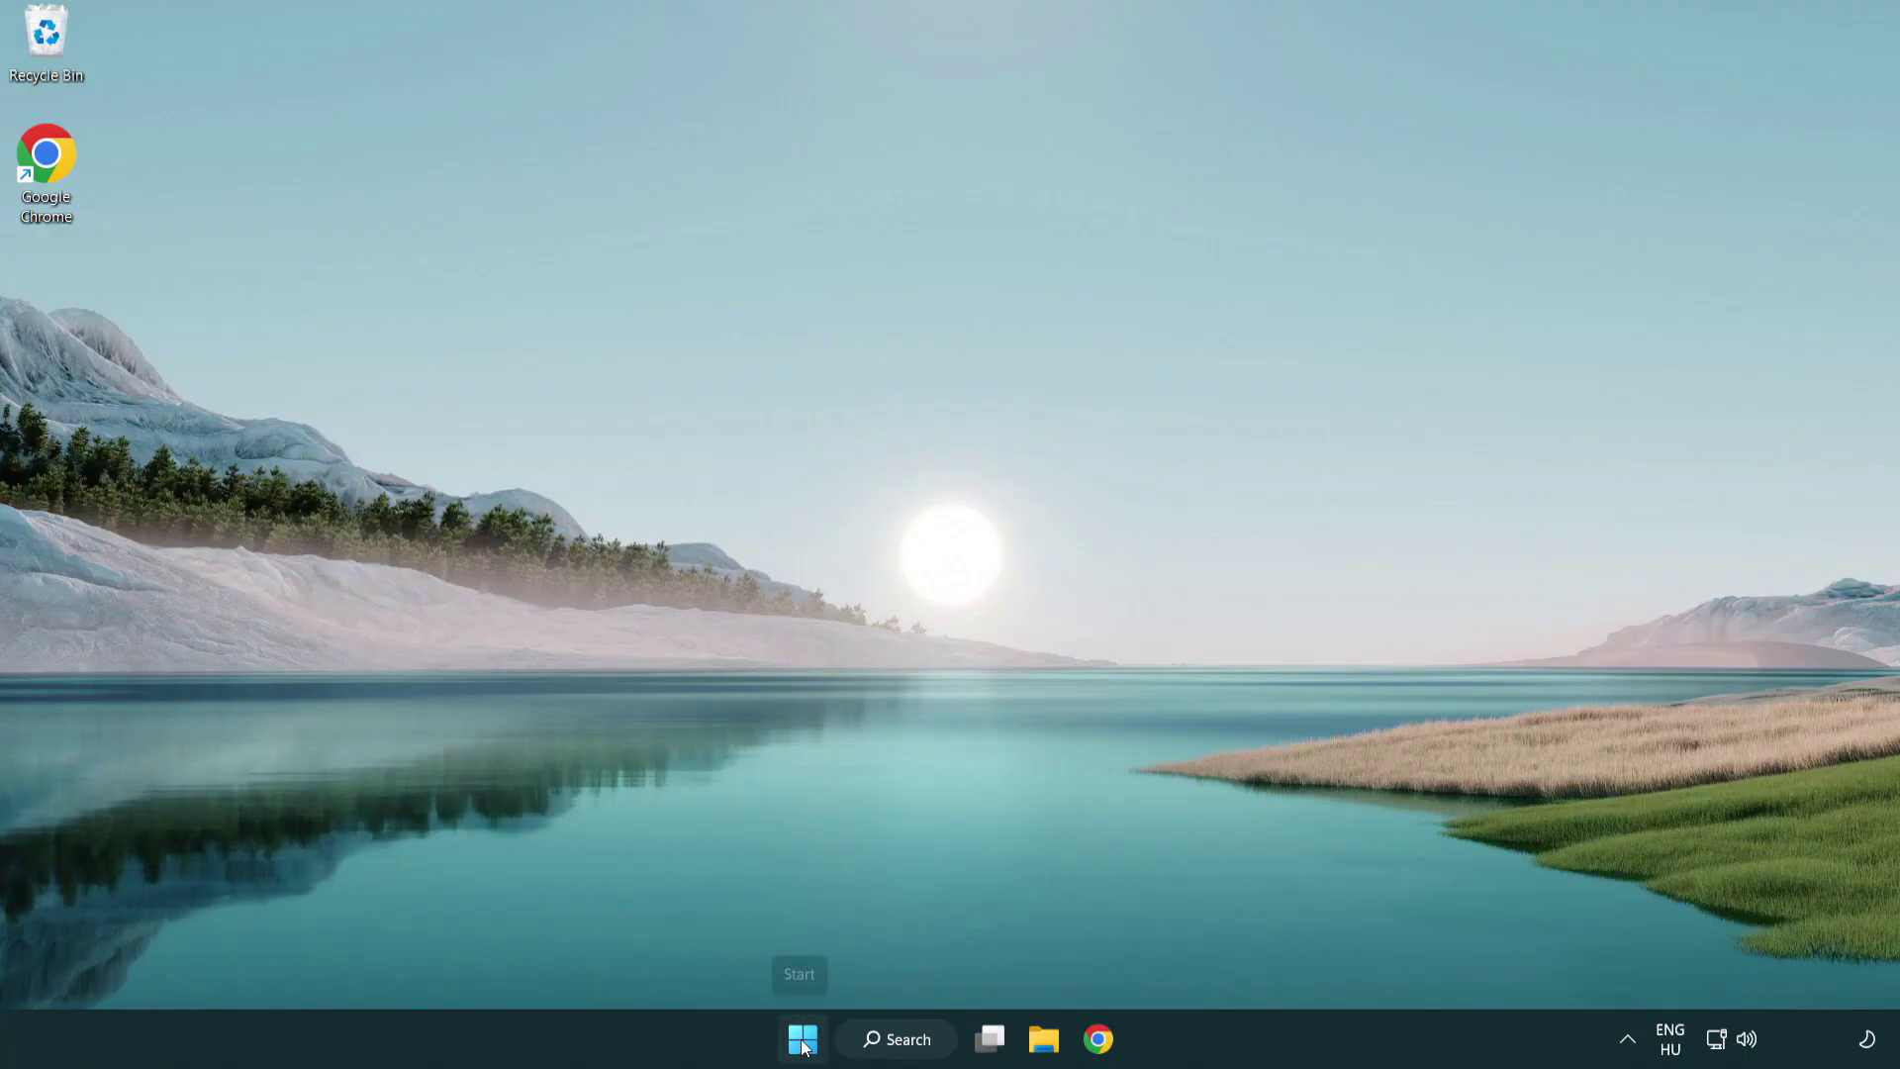
Open the startup apps list in Task Manager and disable Terminal and Phone Link.
right_click(803, 1041)
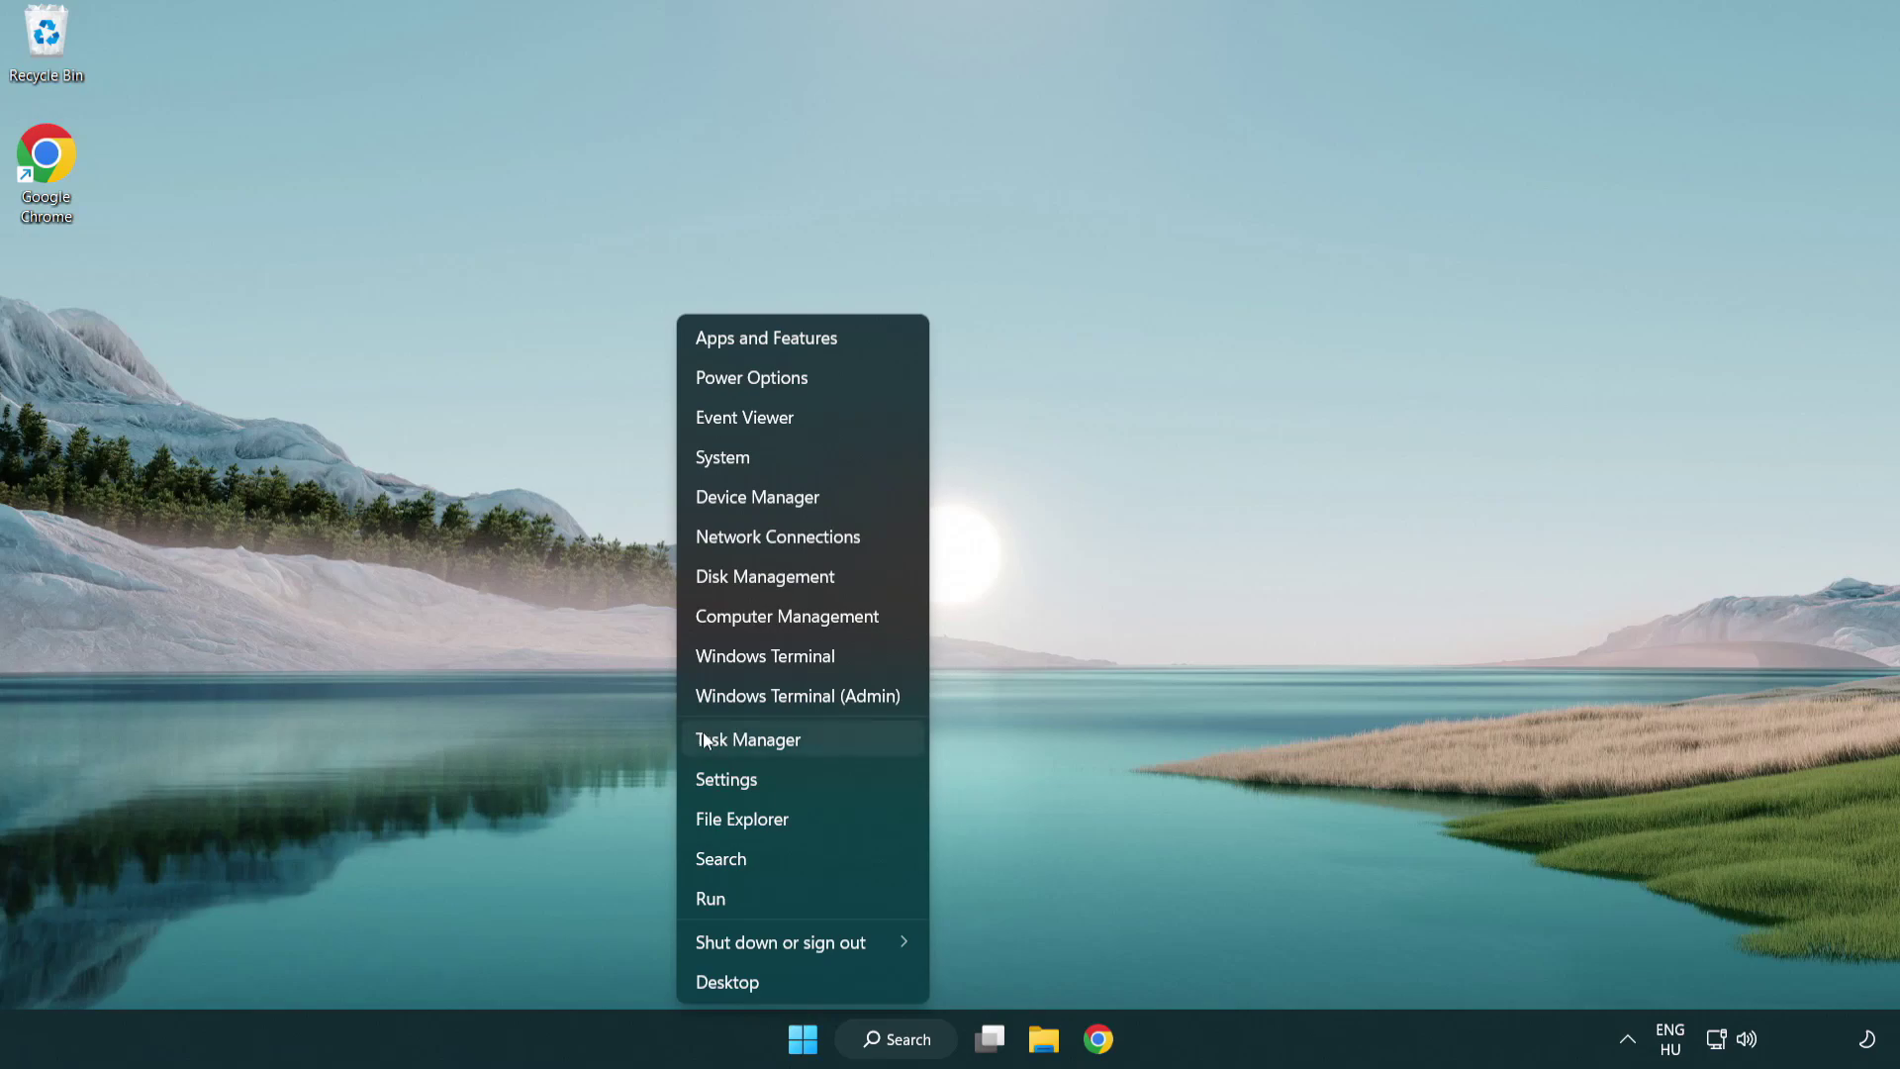
click(839, 740)
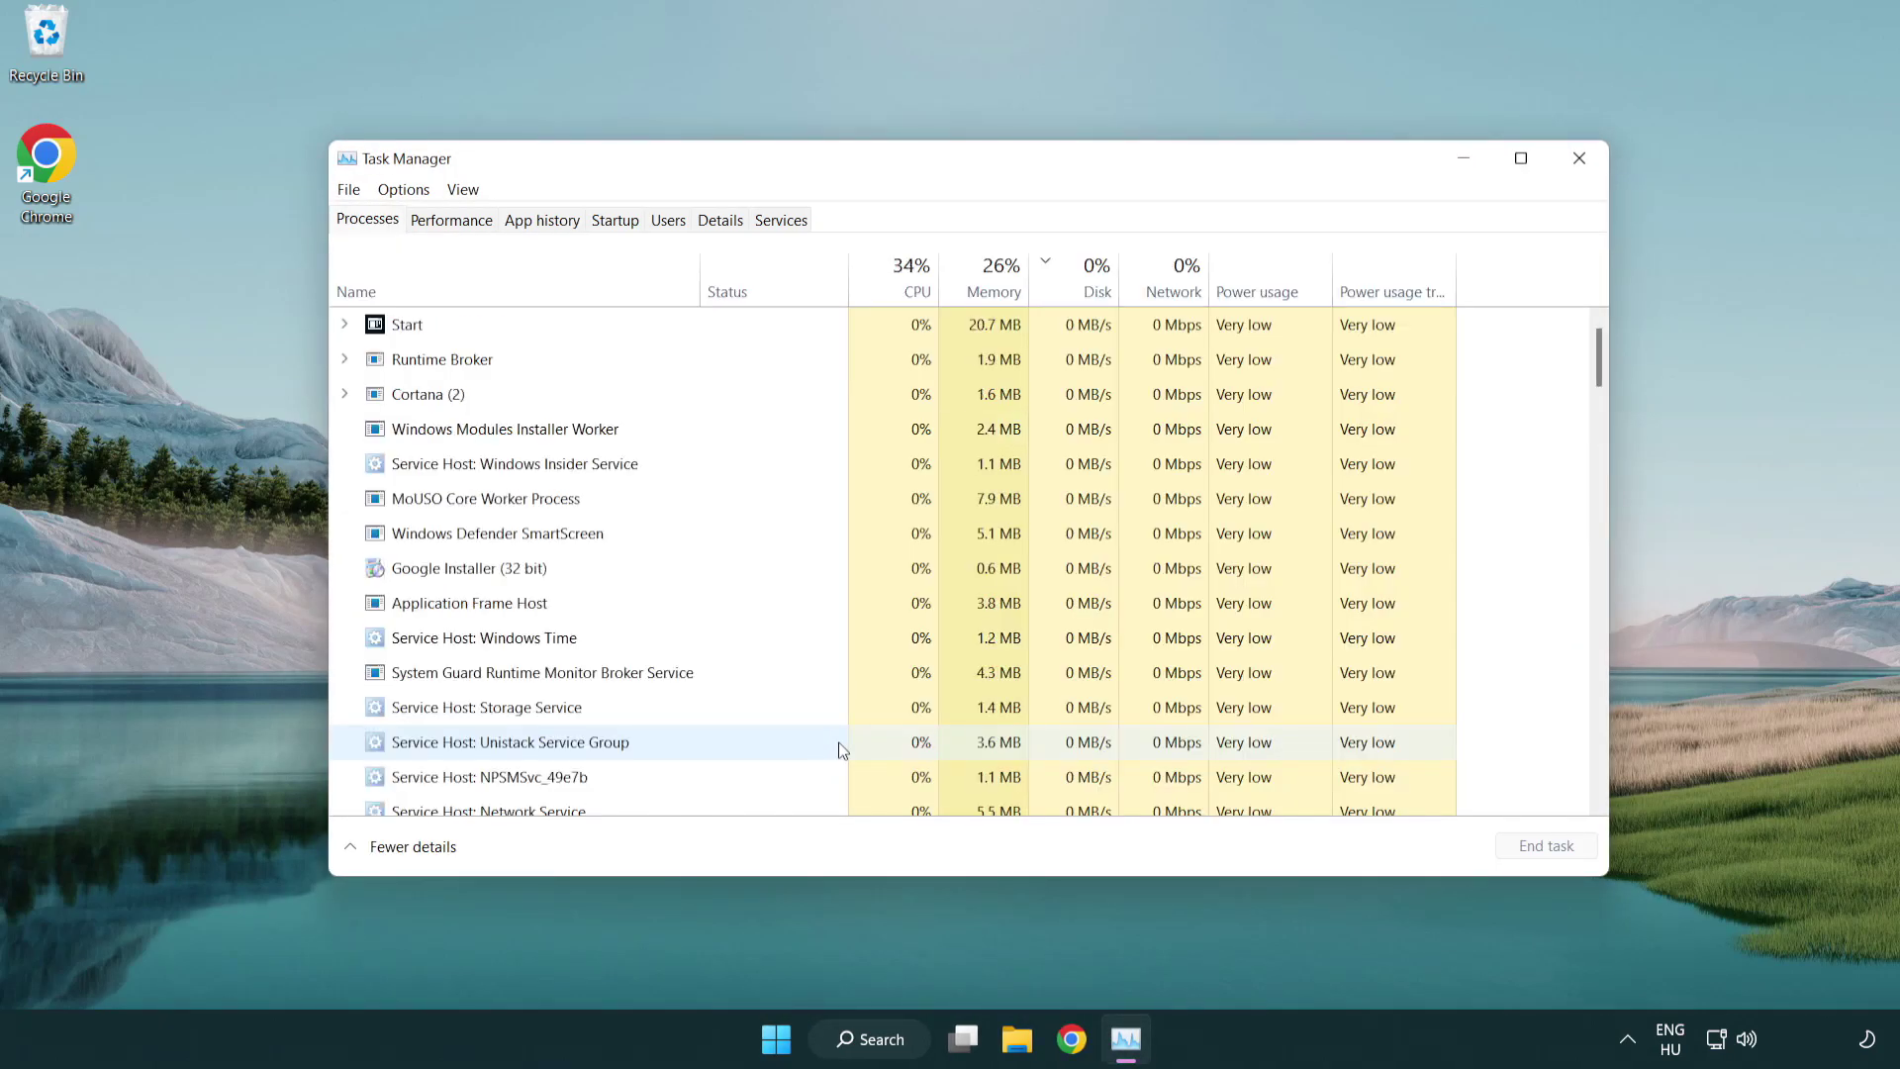
click(615, 221)
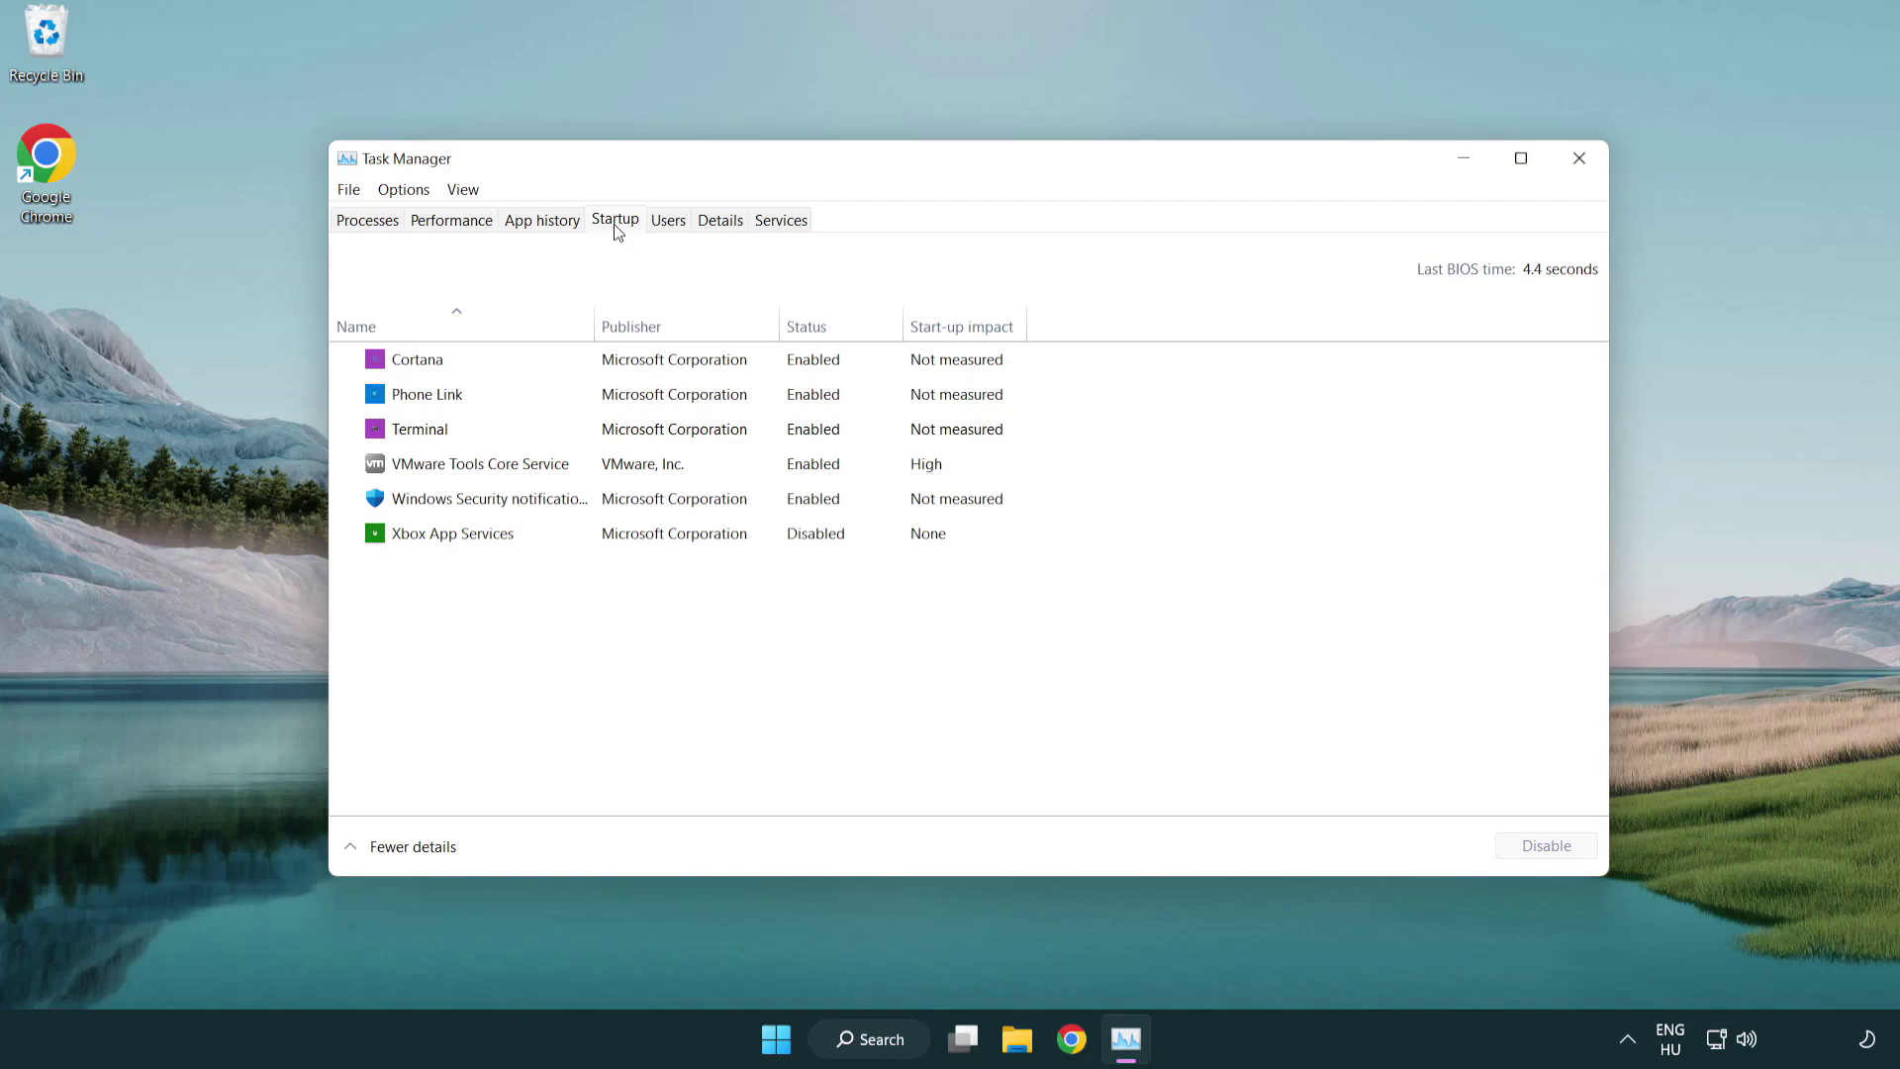
click(622, 430)
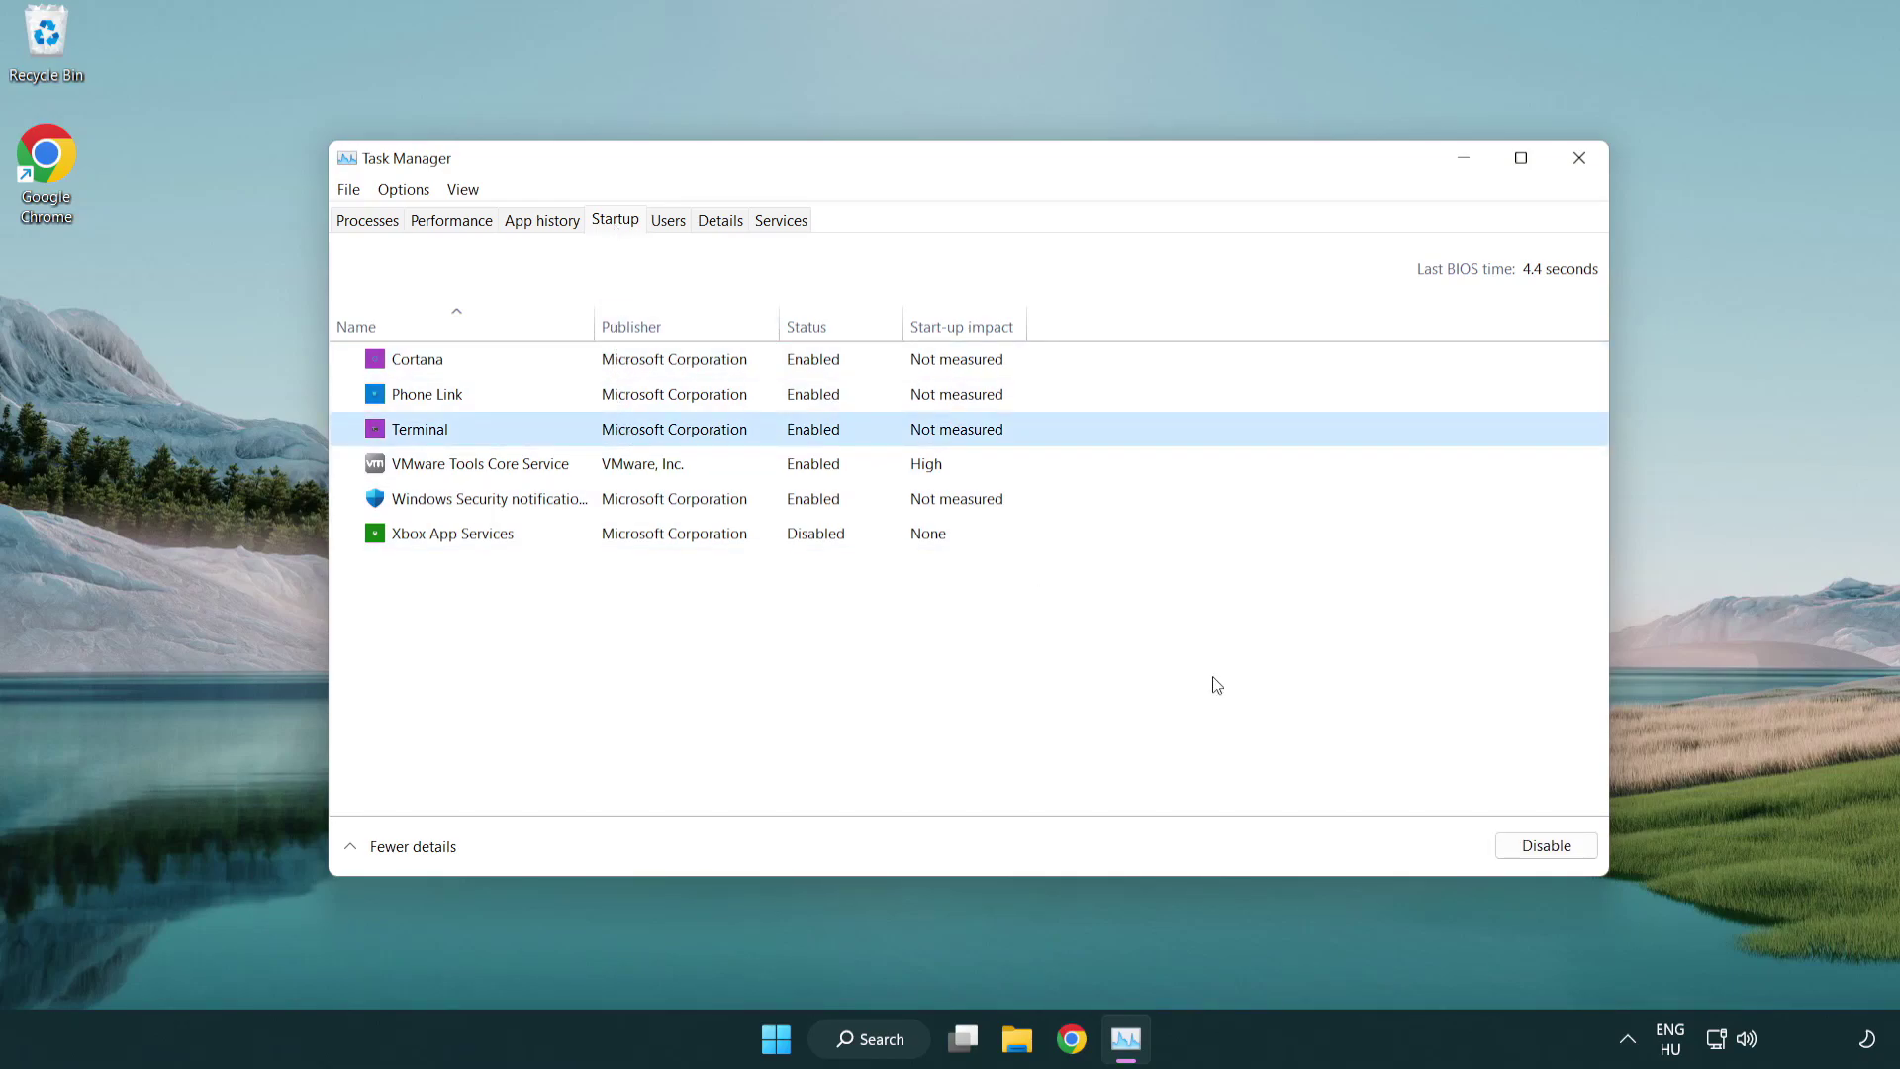
click(1516, 845)
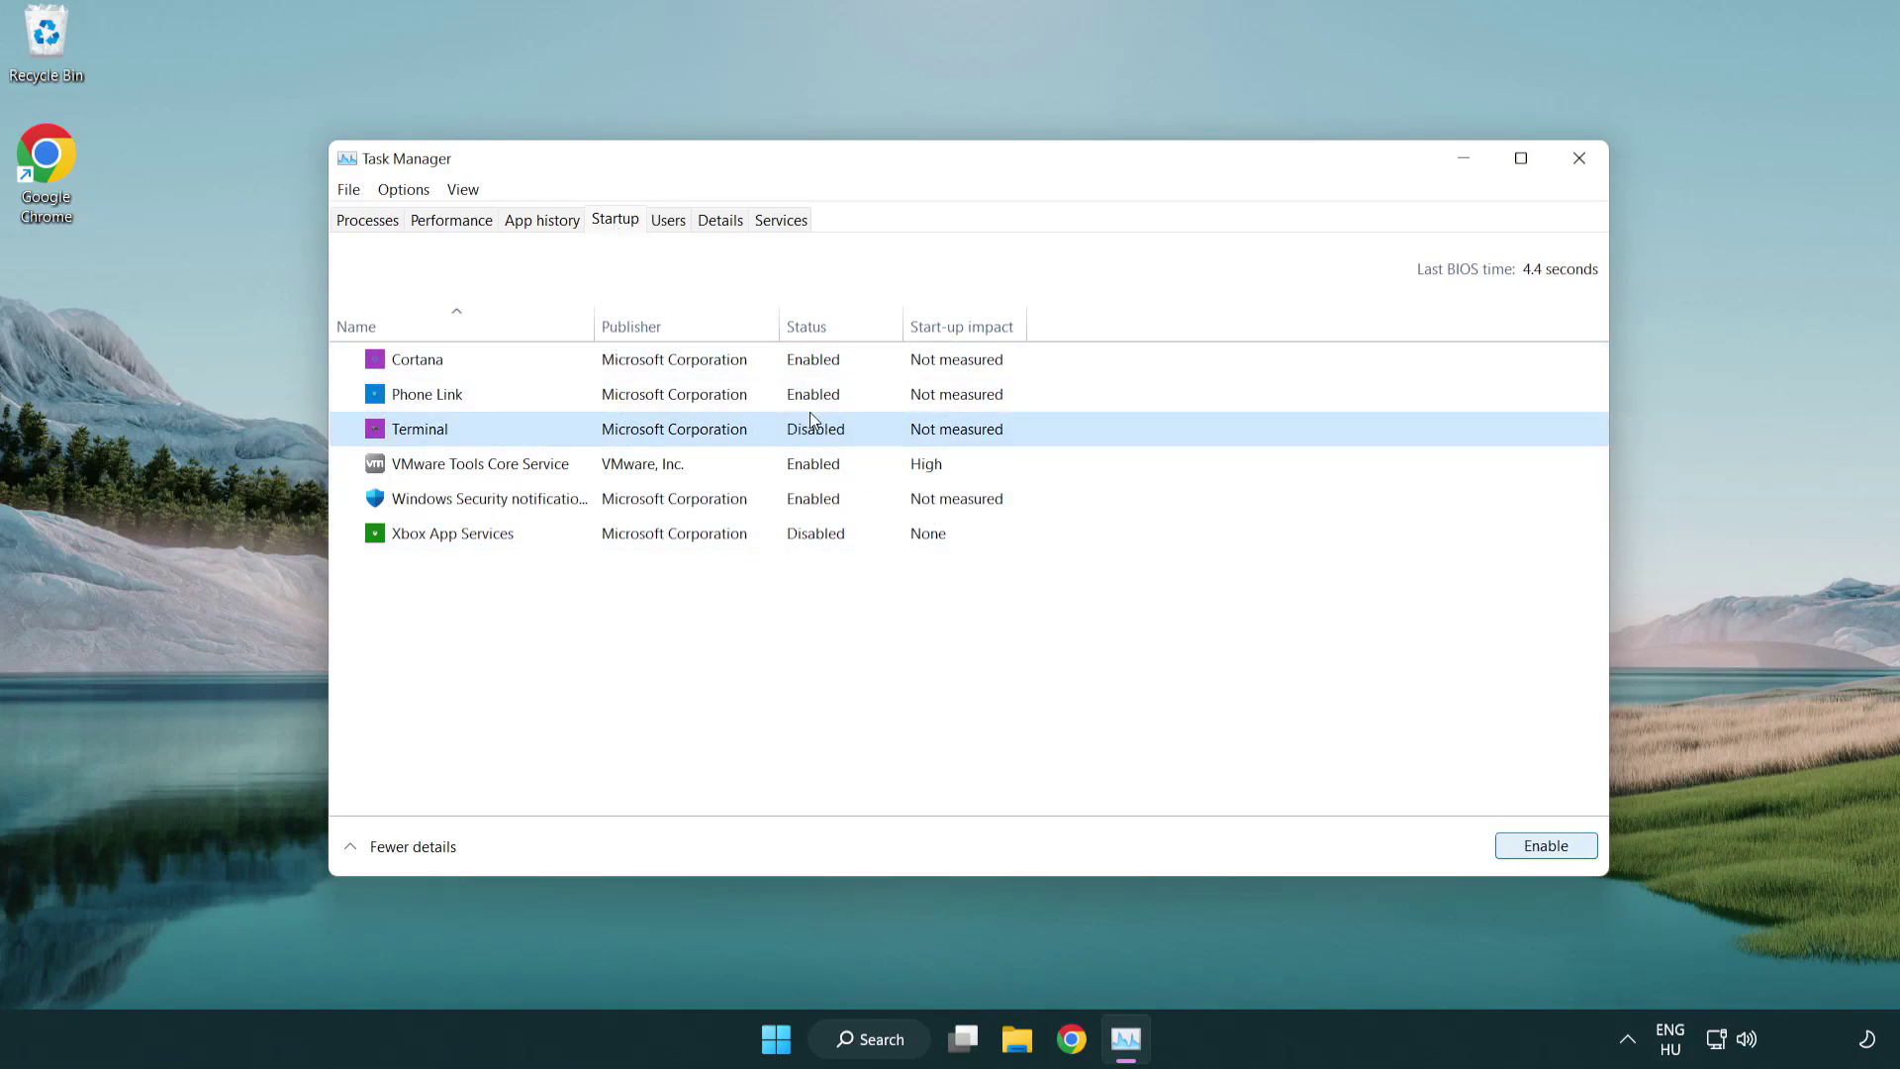
click(791, 396)
click(1544, 849)
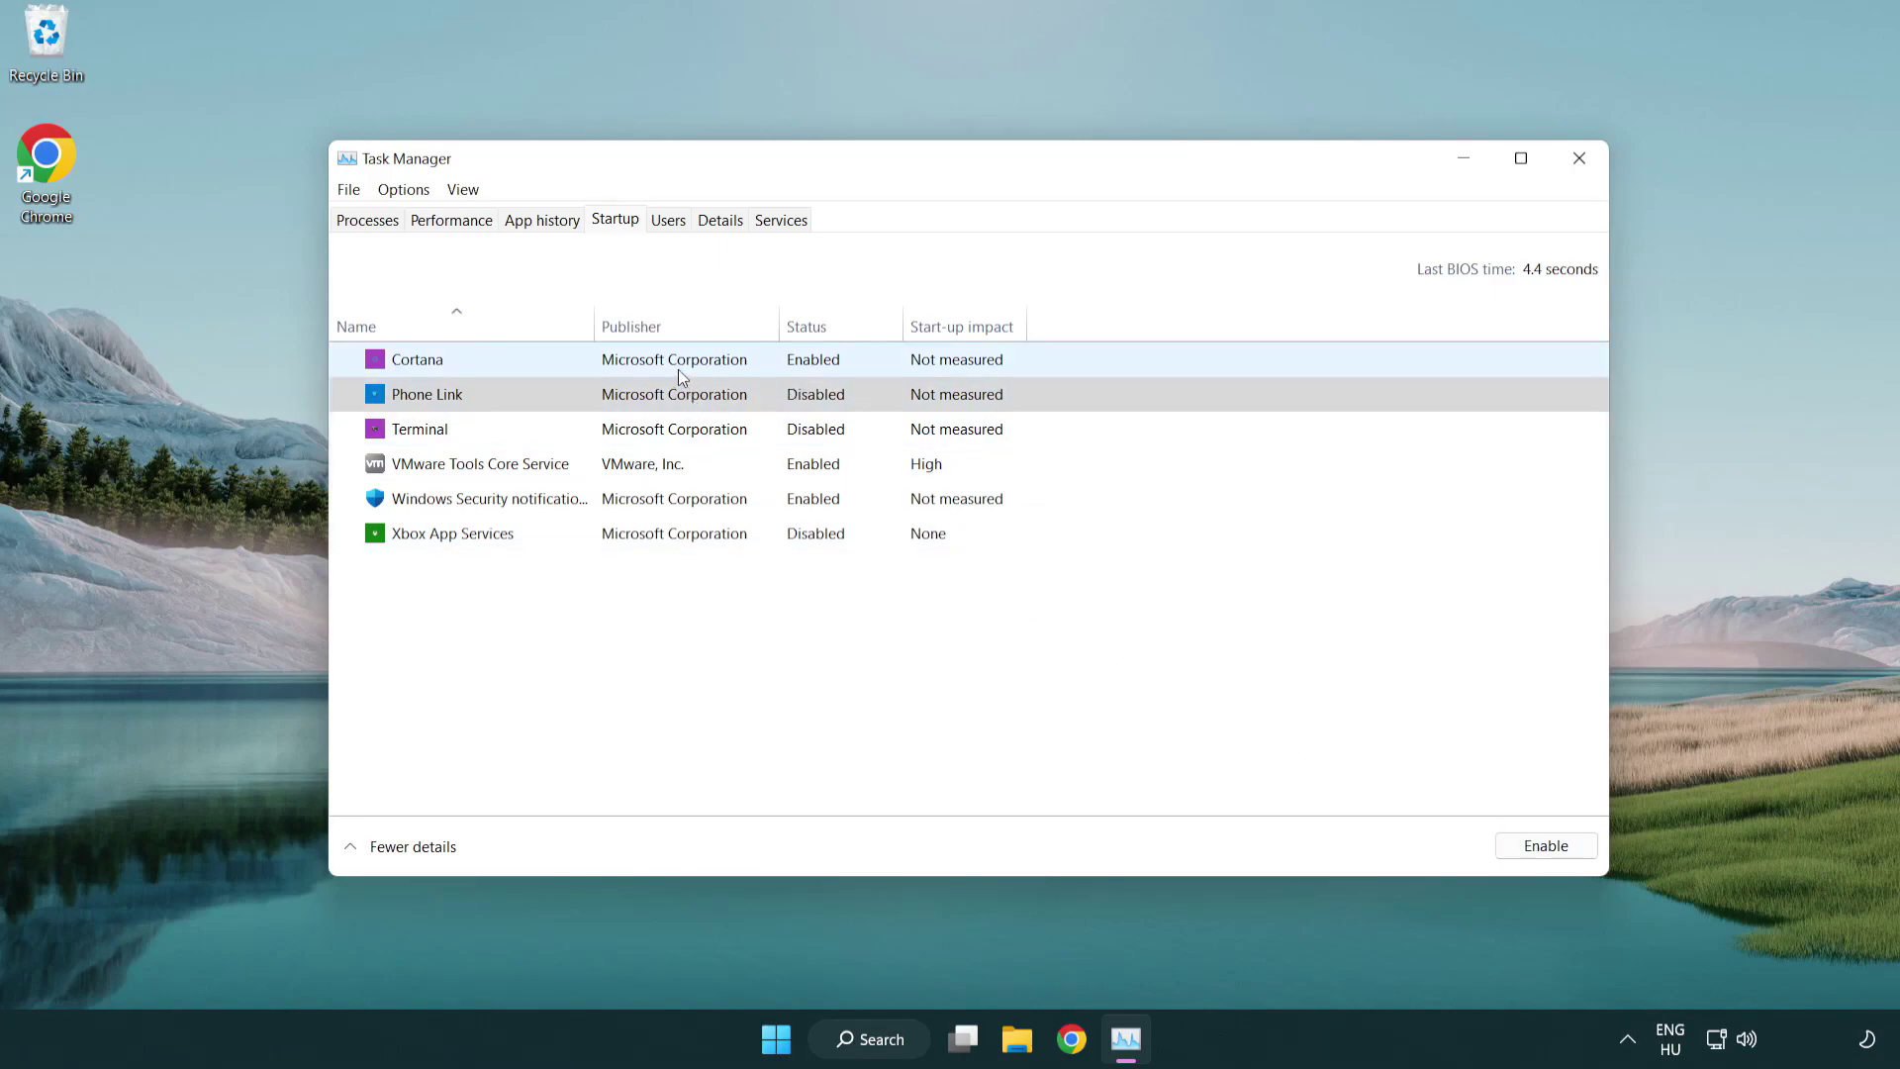
Disable Cortana and the Windows Security notification entry at startup, and close Task Manager.
click(679, 370)
click(1543, 847)
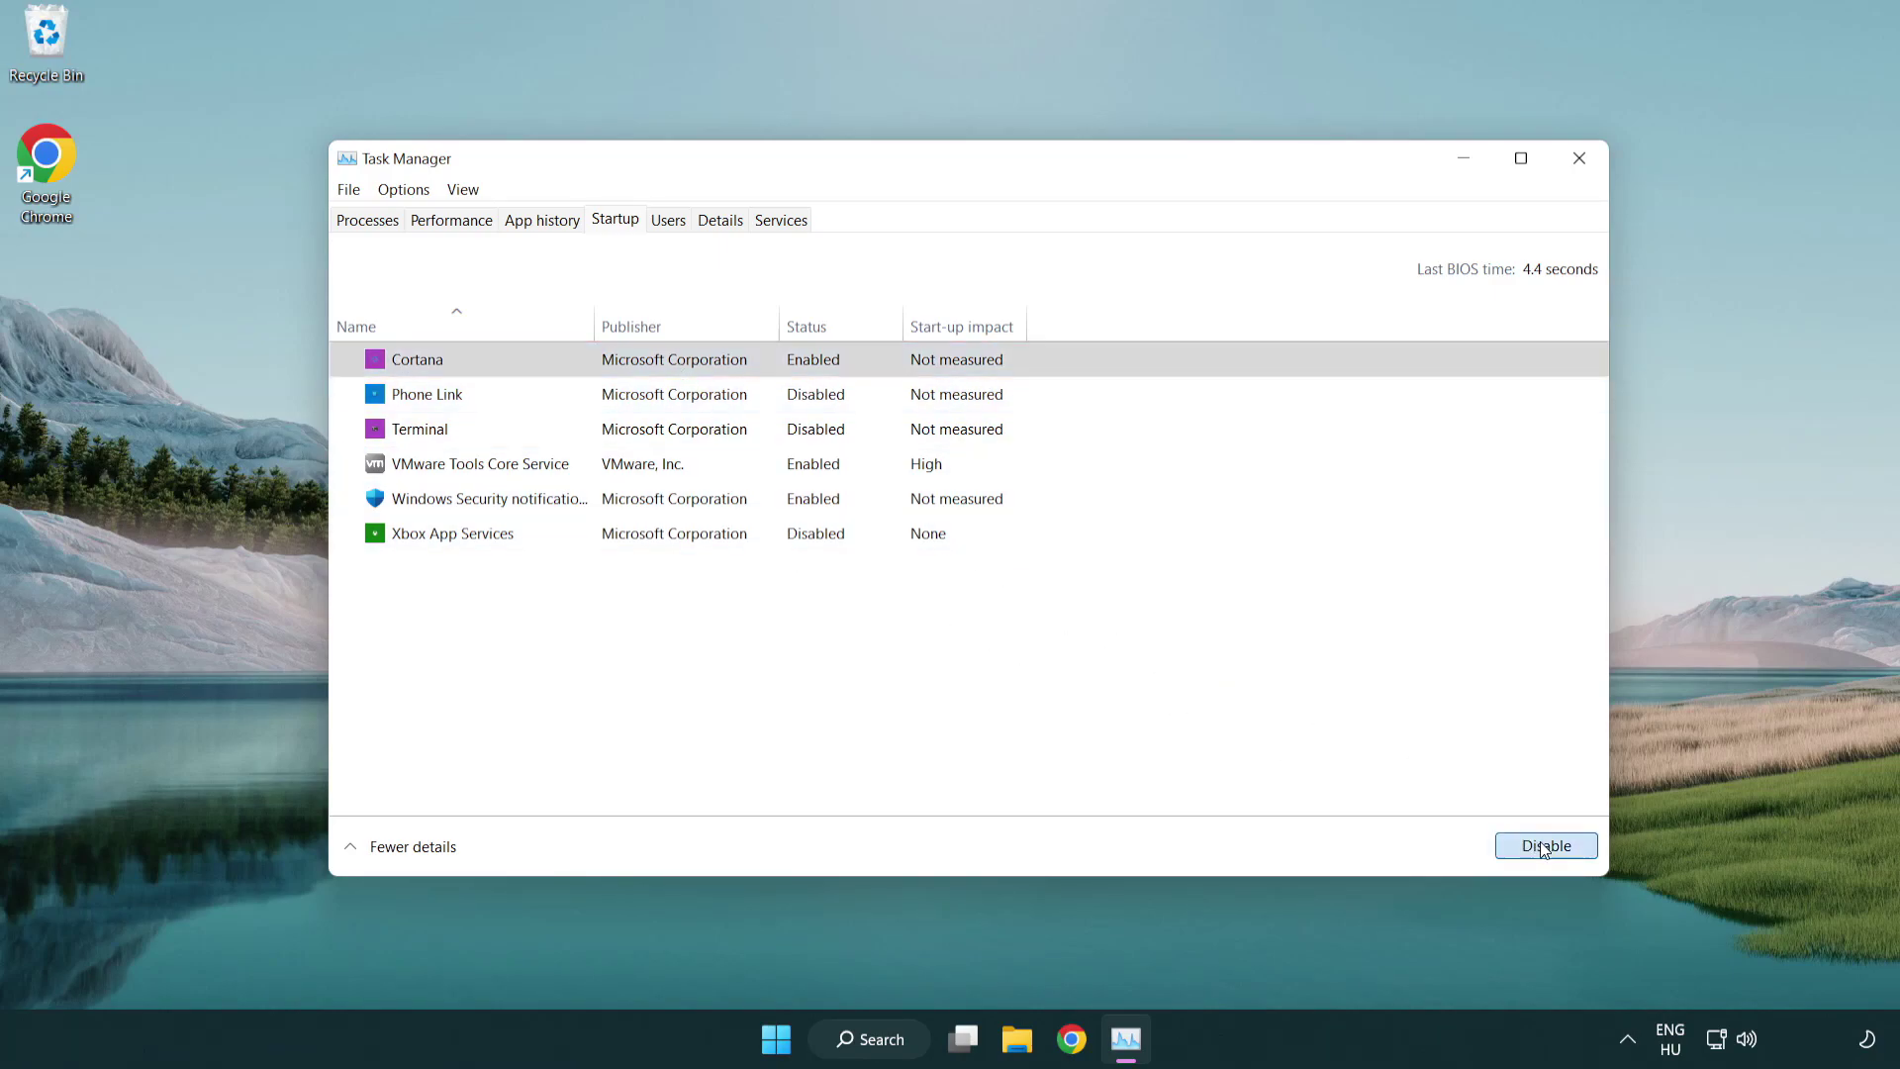
click(906, 507)
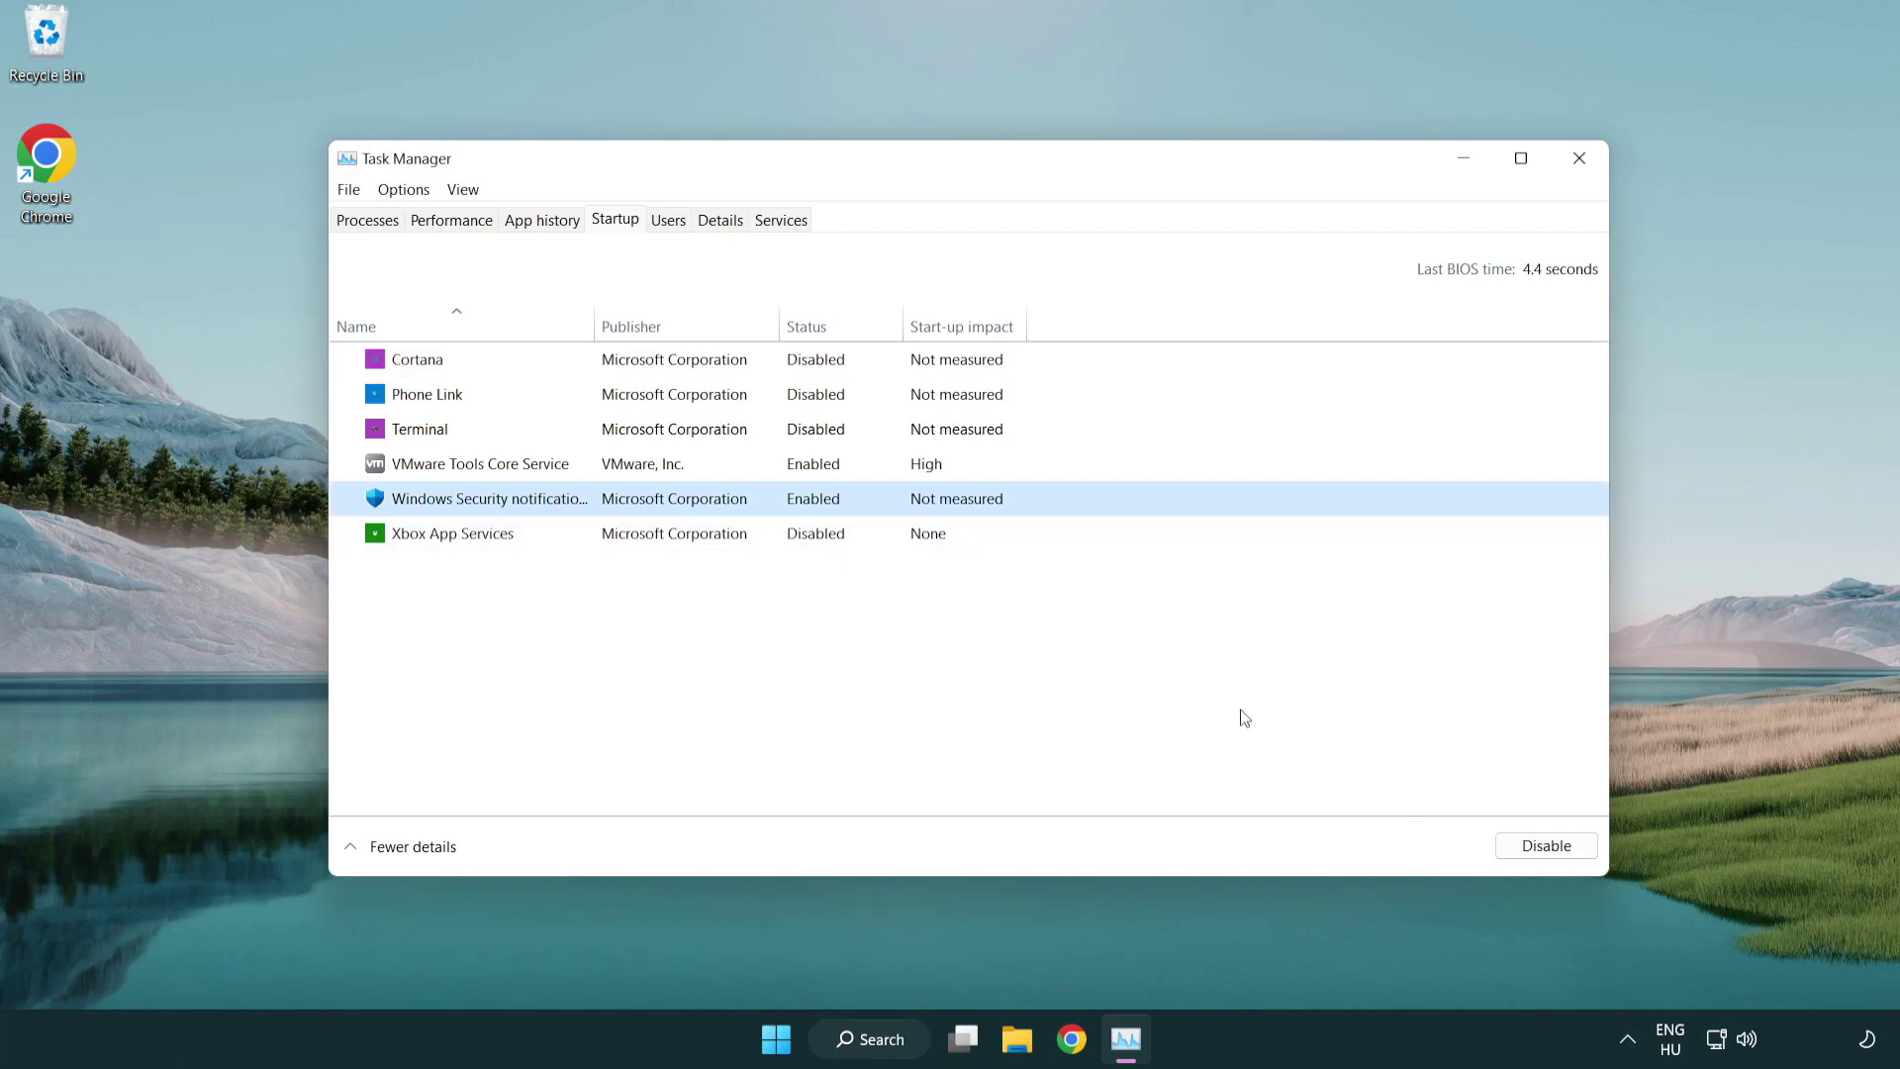
click(1529, 849)
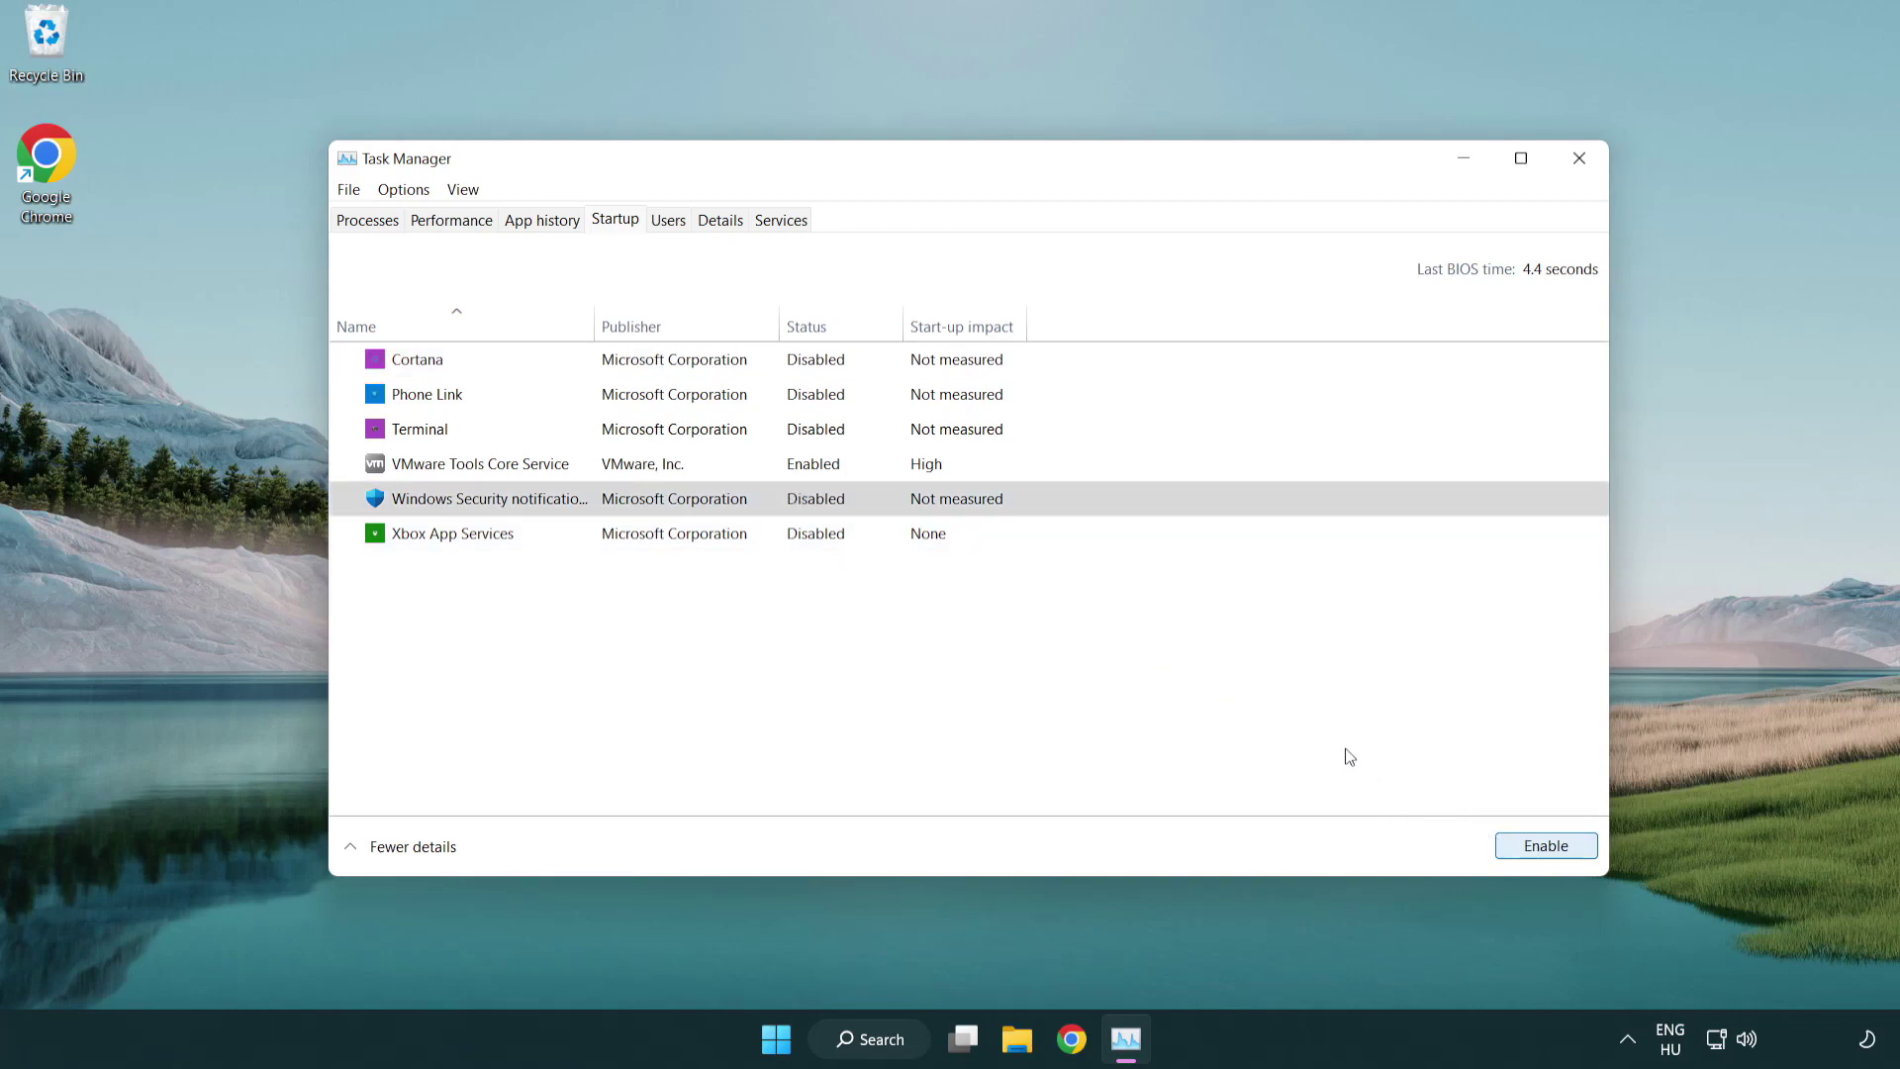
click(1580, 161)
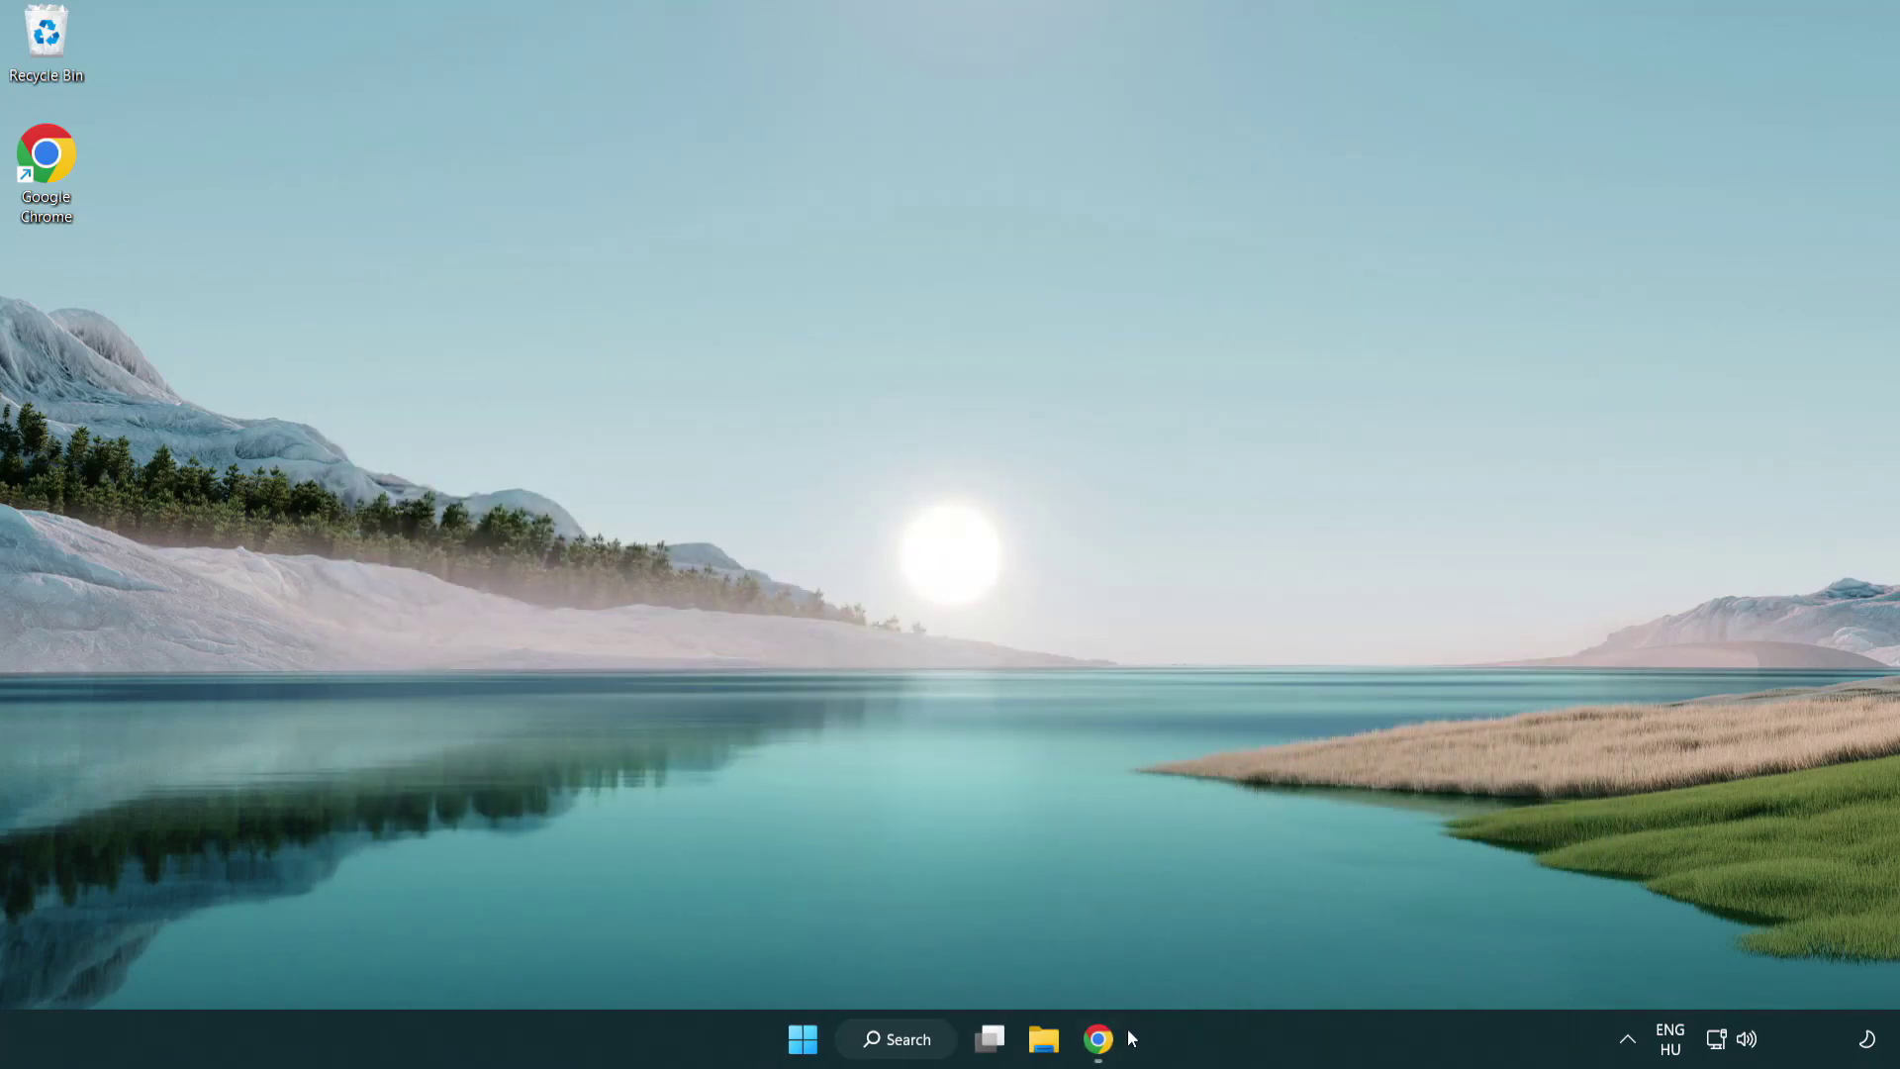
Switch to Chrome and download the English DirectX End-User Runtime Web Installer from the Microsoft page.
click(1098, 1038)
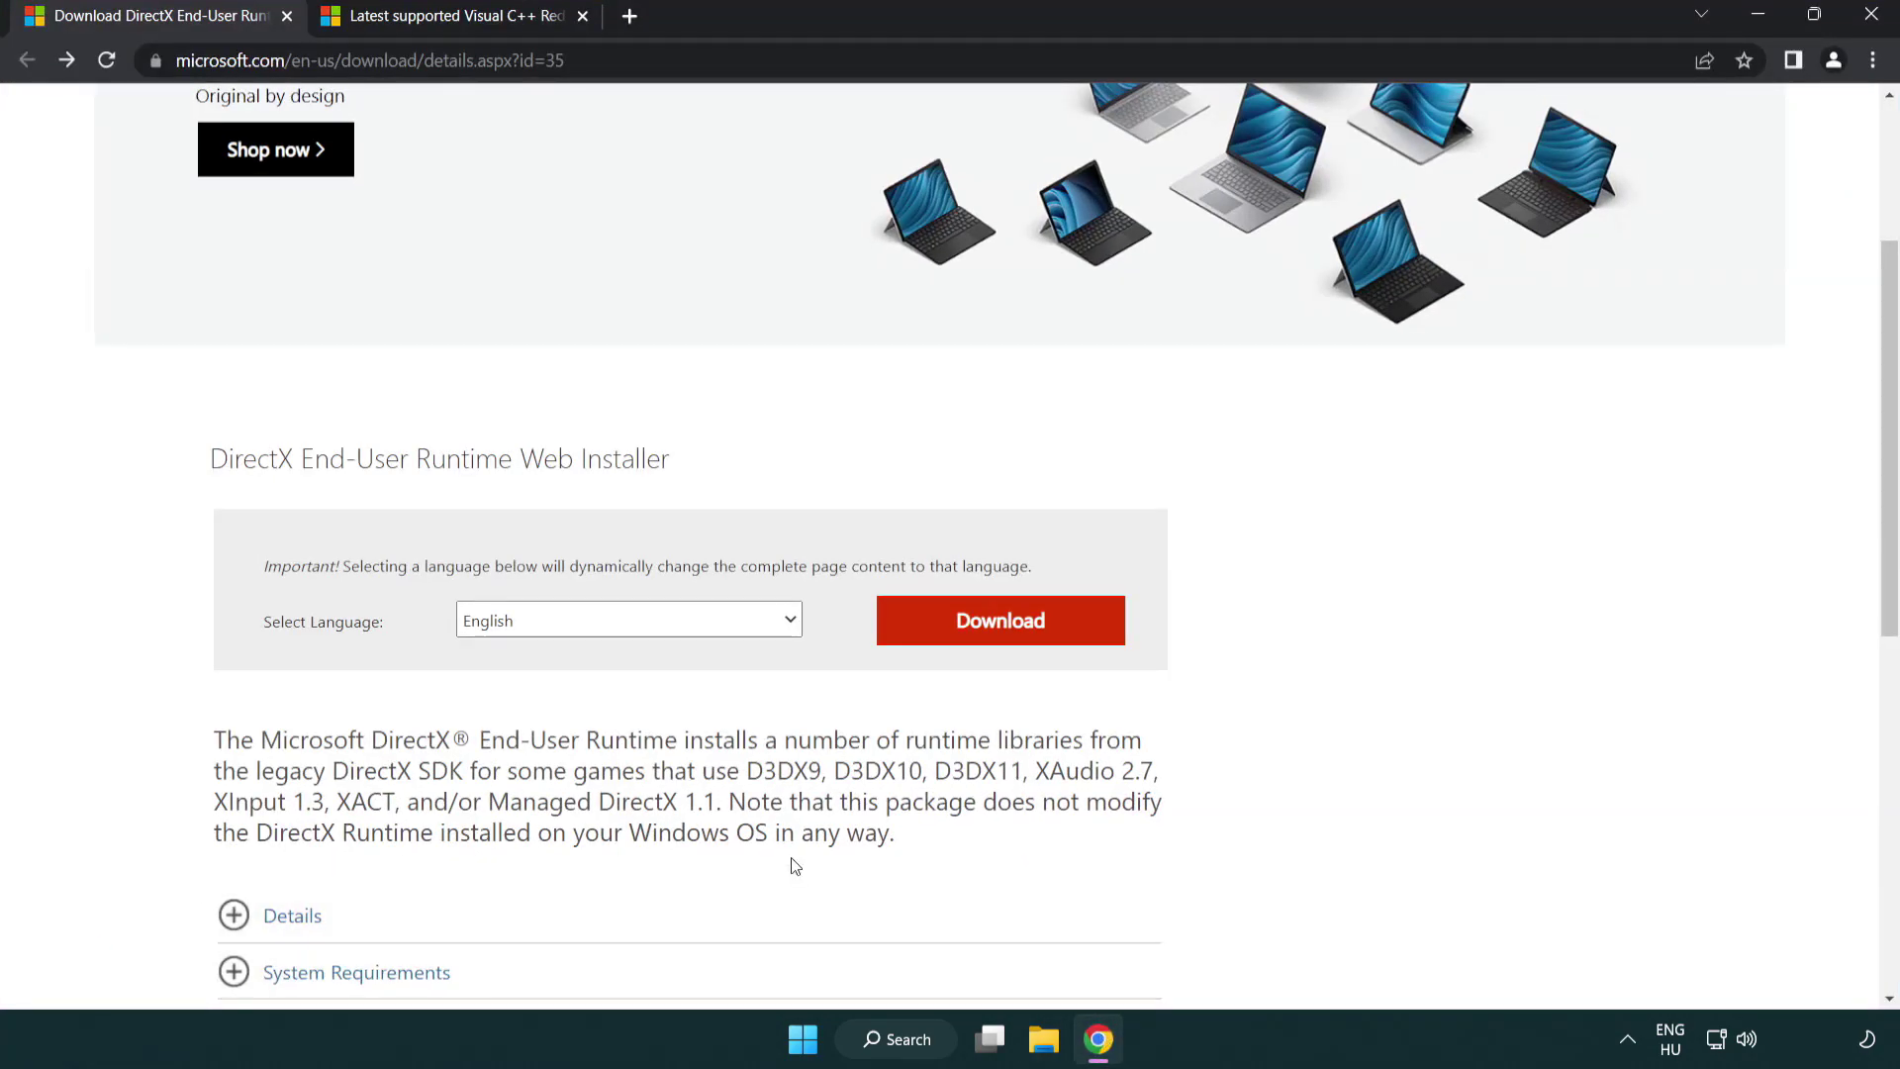
scroll(791, 865, up, 3)
drag(619, 61, 202, 60)
click(277, 49)
click(1800, 428)
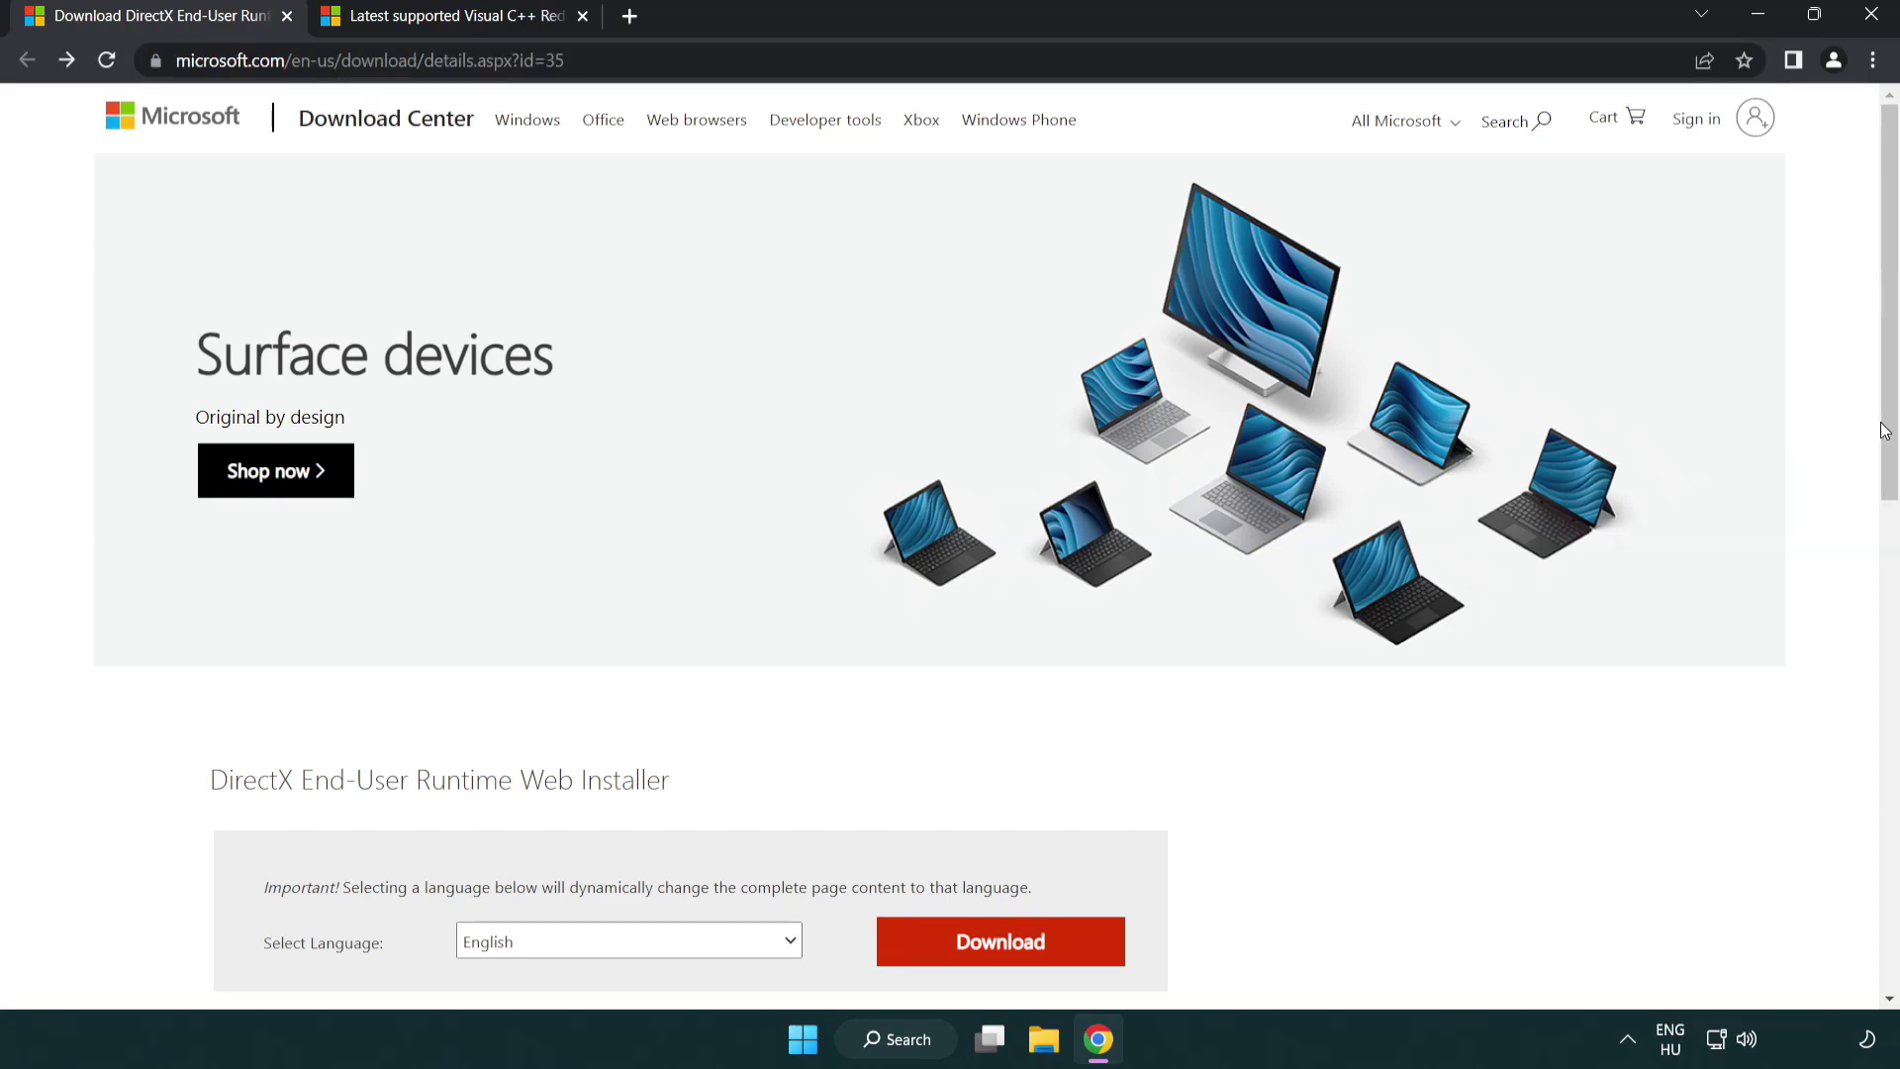
drag(1883, 430, 1883, 550)
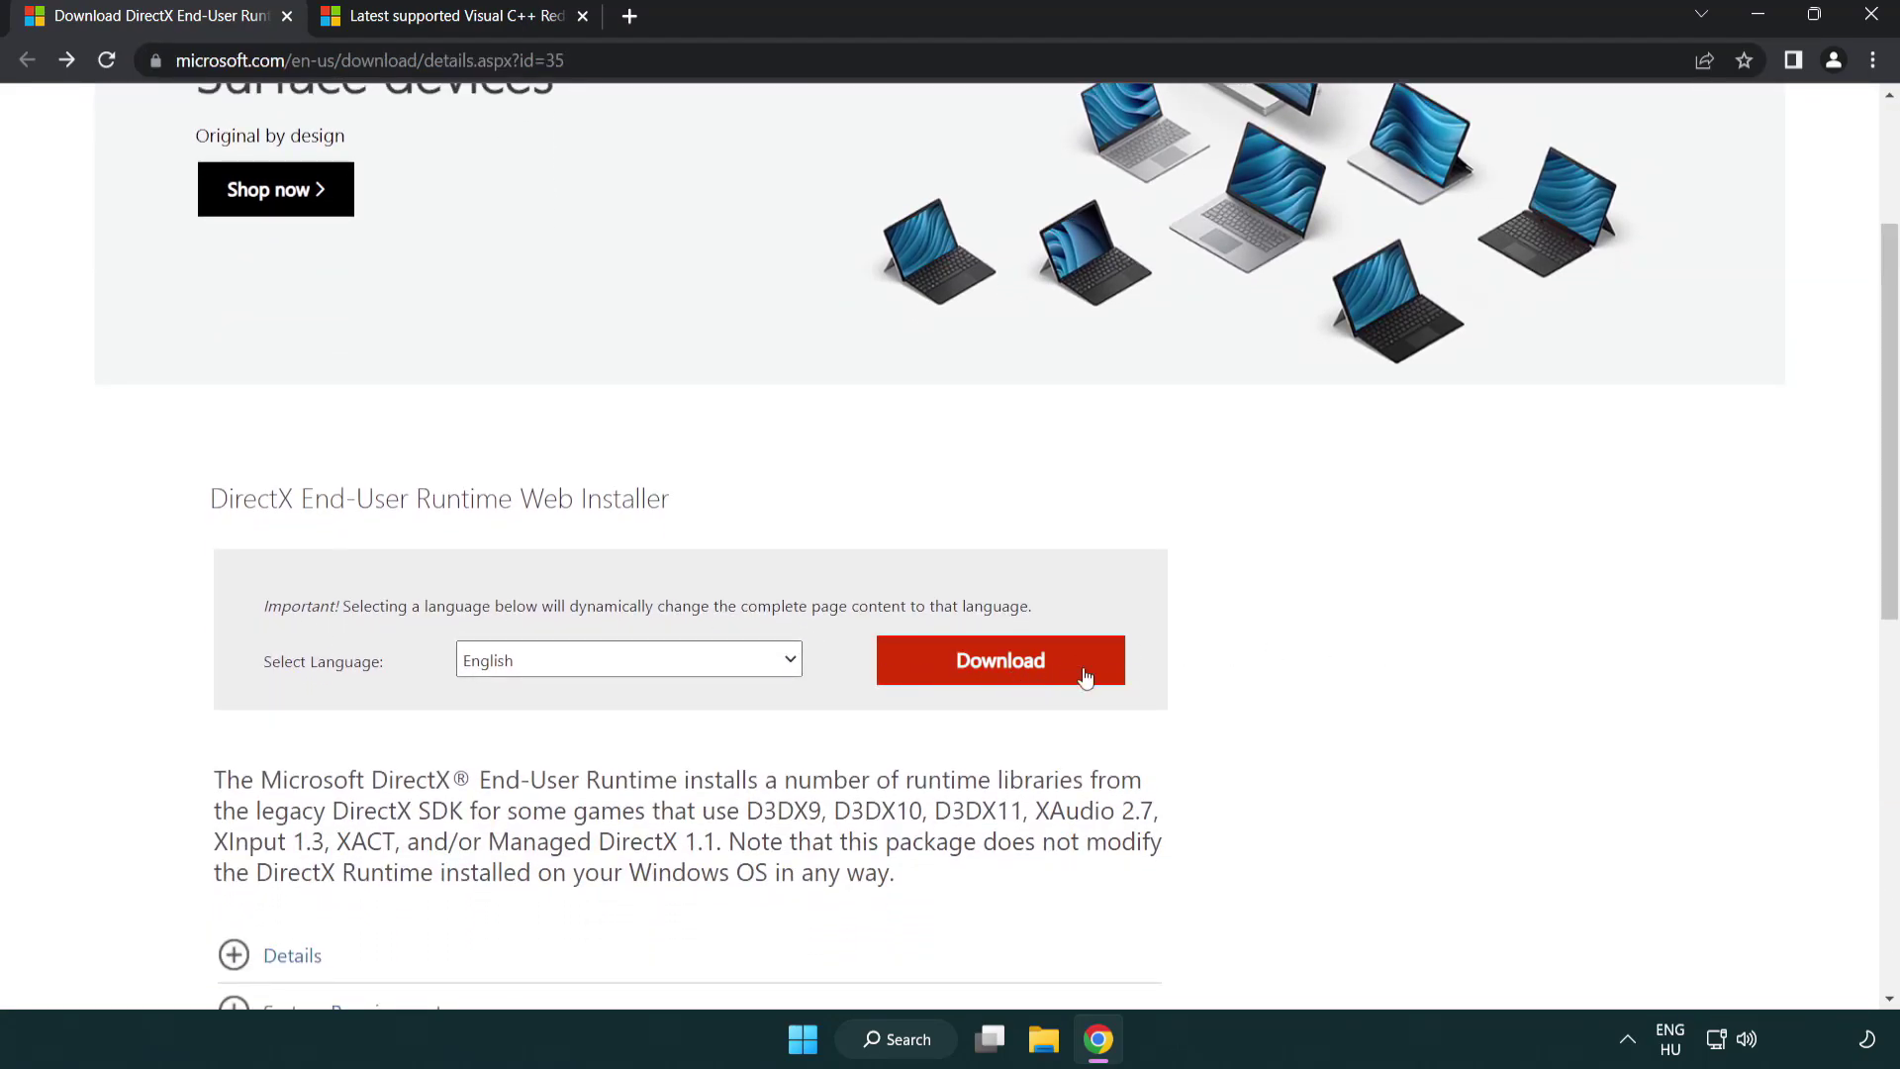
click(1008, 681)
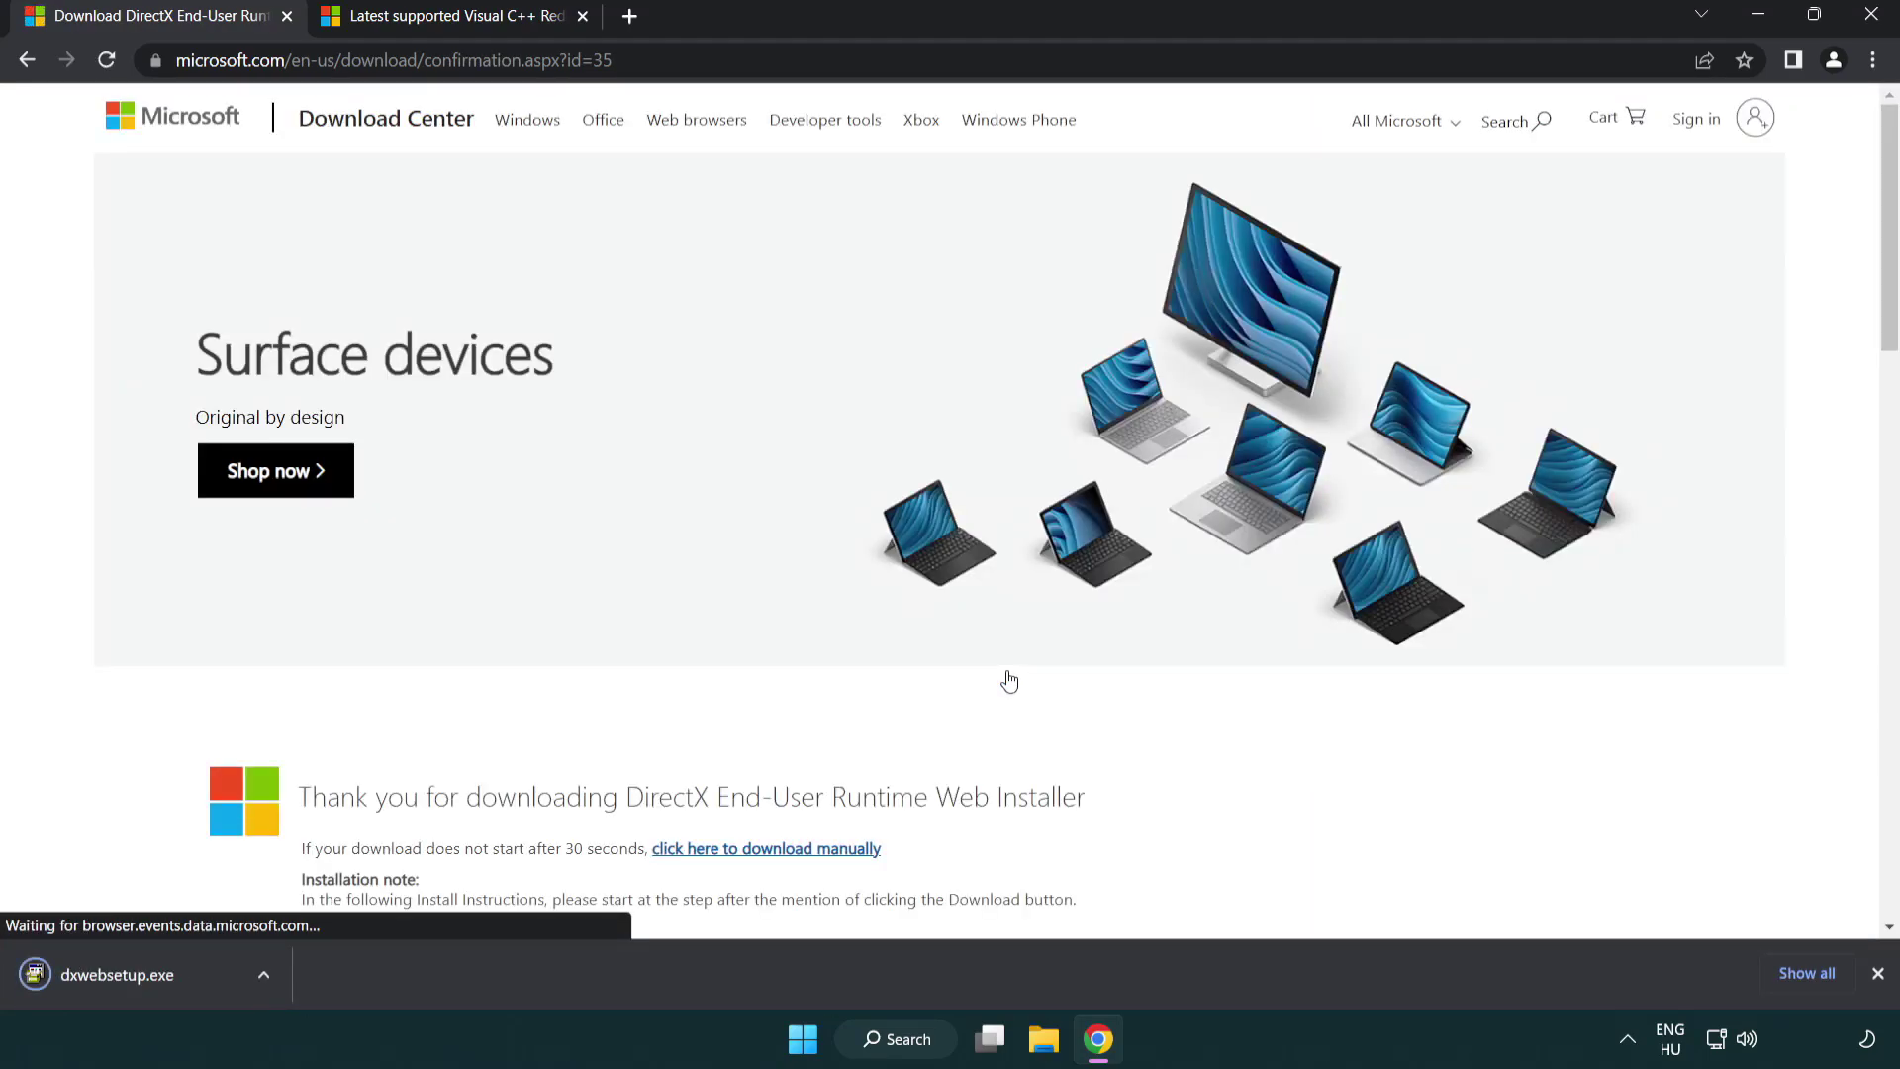
Run the downloaded dxwebsetup.exe, accept the DirectX license agreement and go through the setup wizard to the end.
click(122, 978)
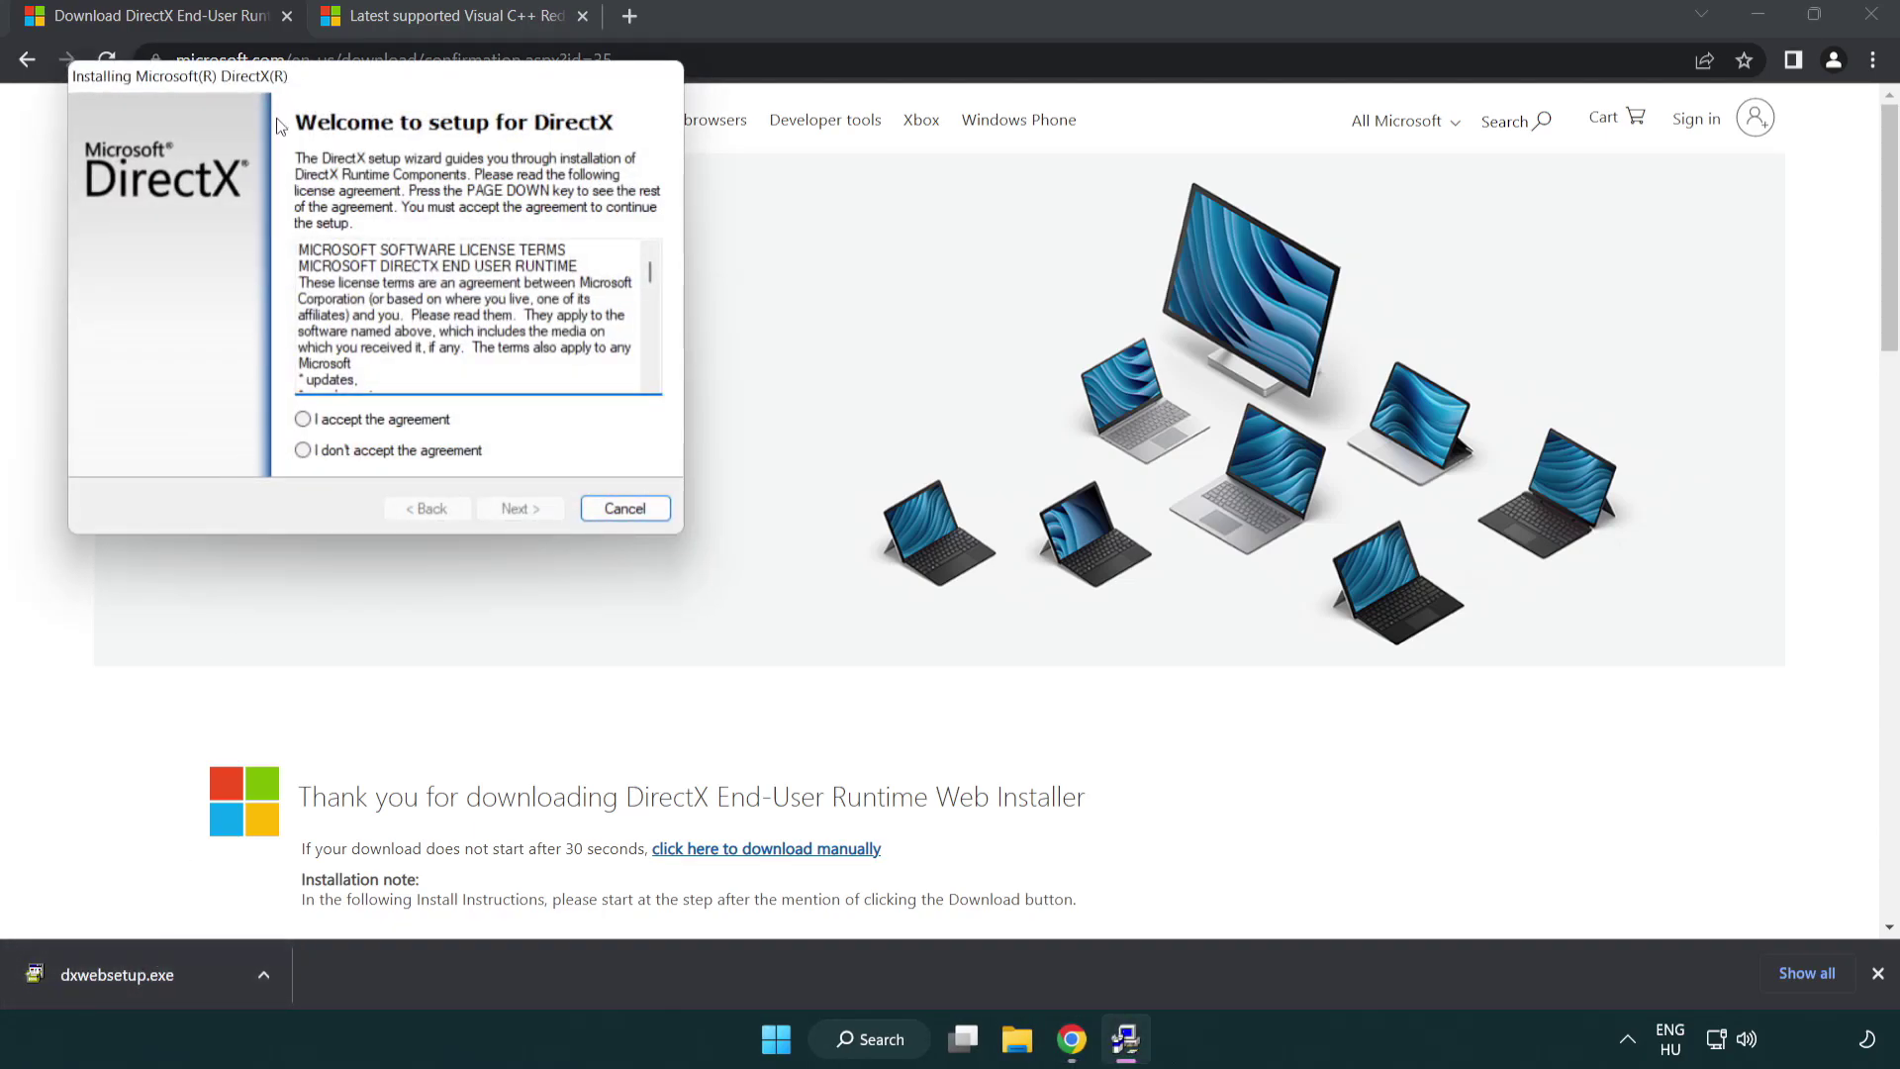
drag(285, 91, 836, 299)
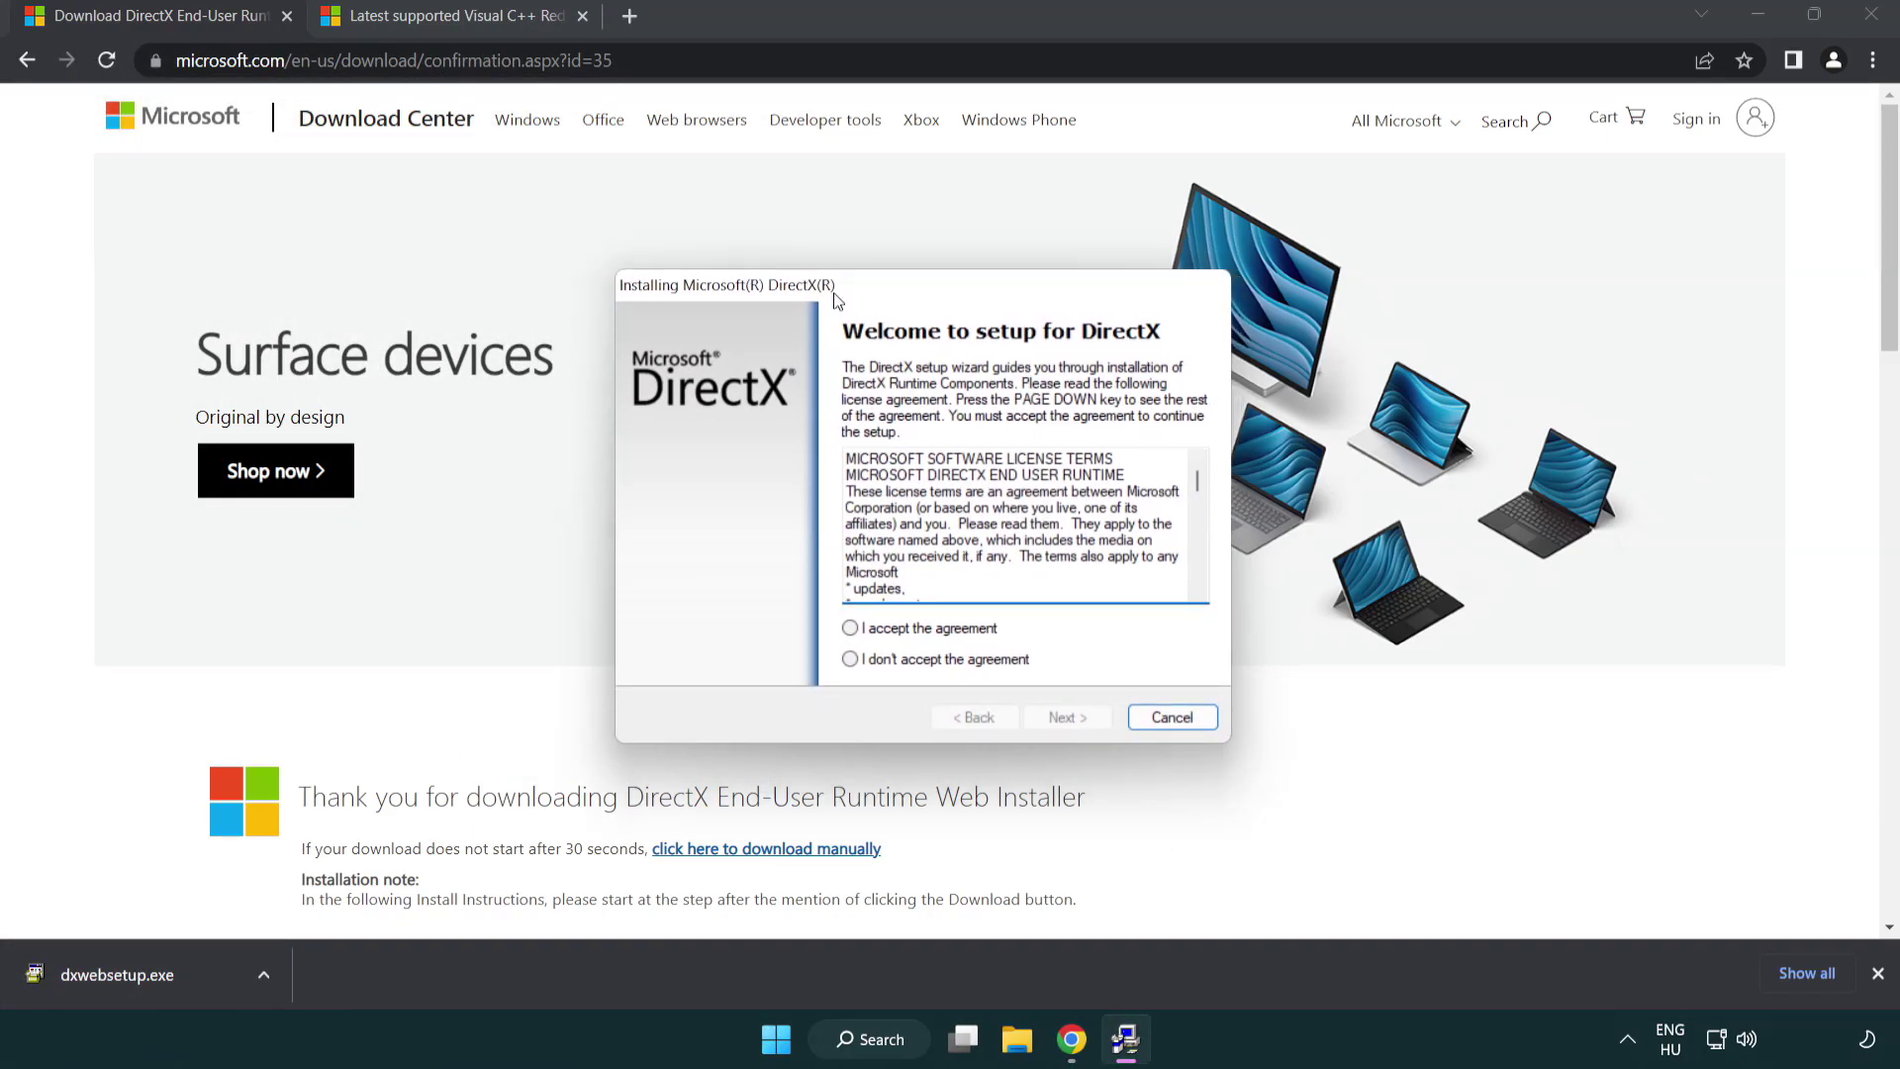
drag(1202, 483, 1196, 571)
click(851, 632)
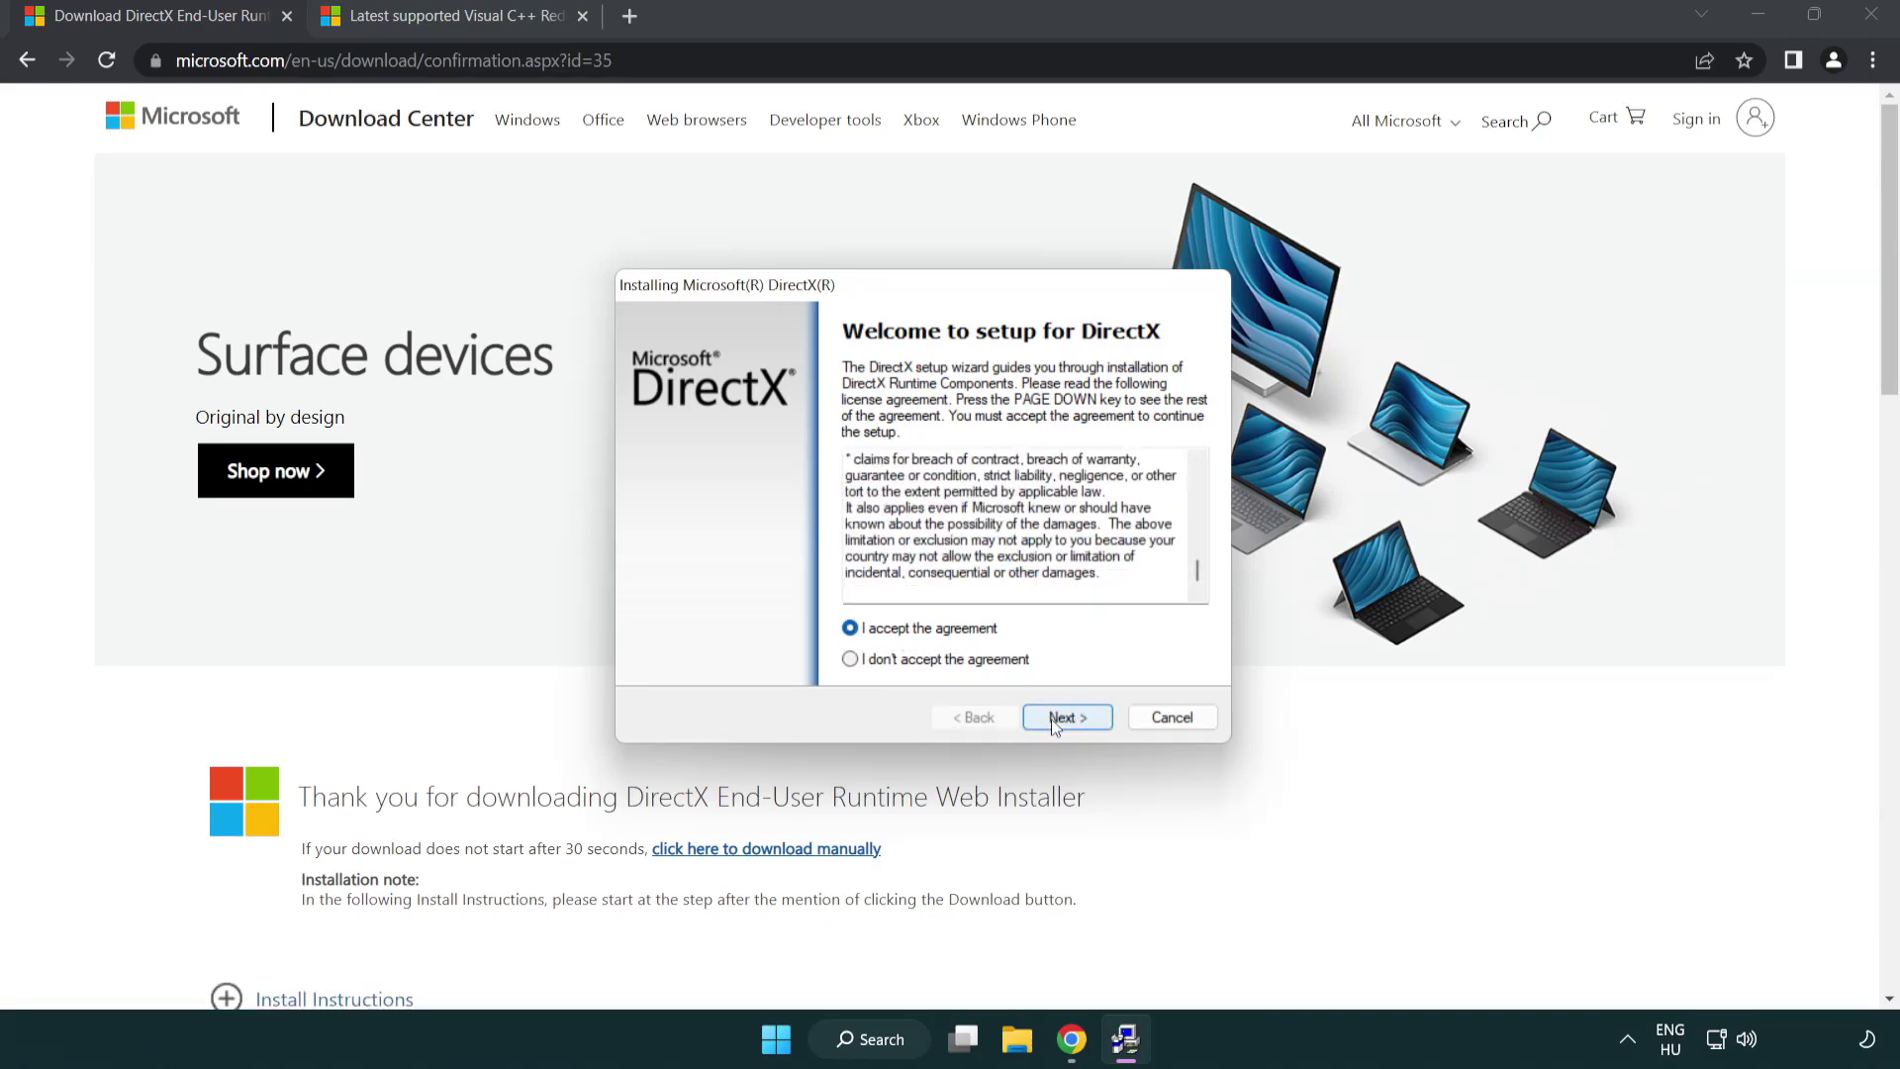
click(1070, 720)
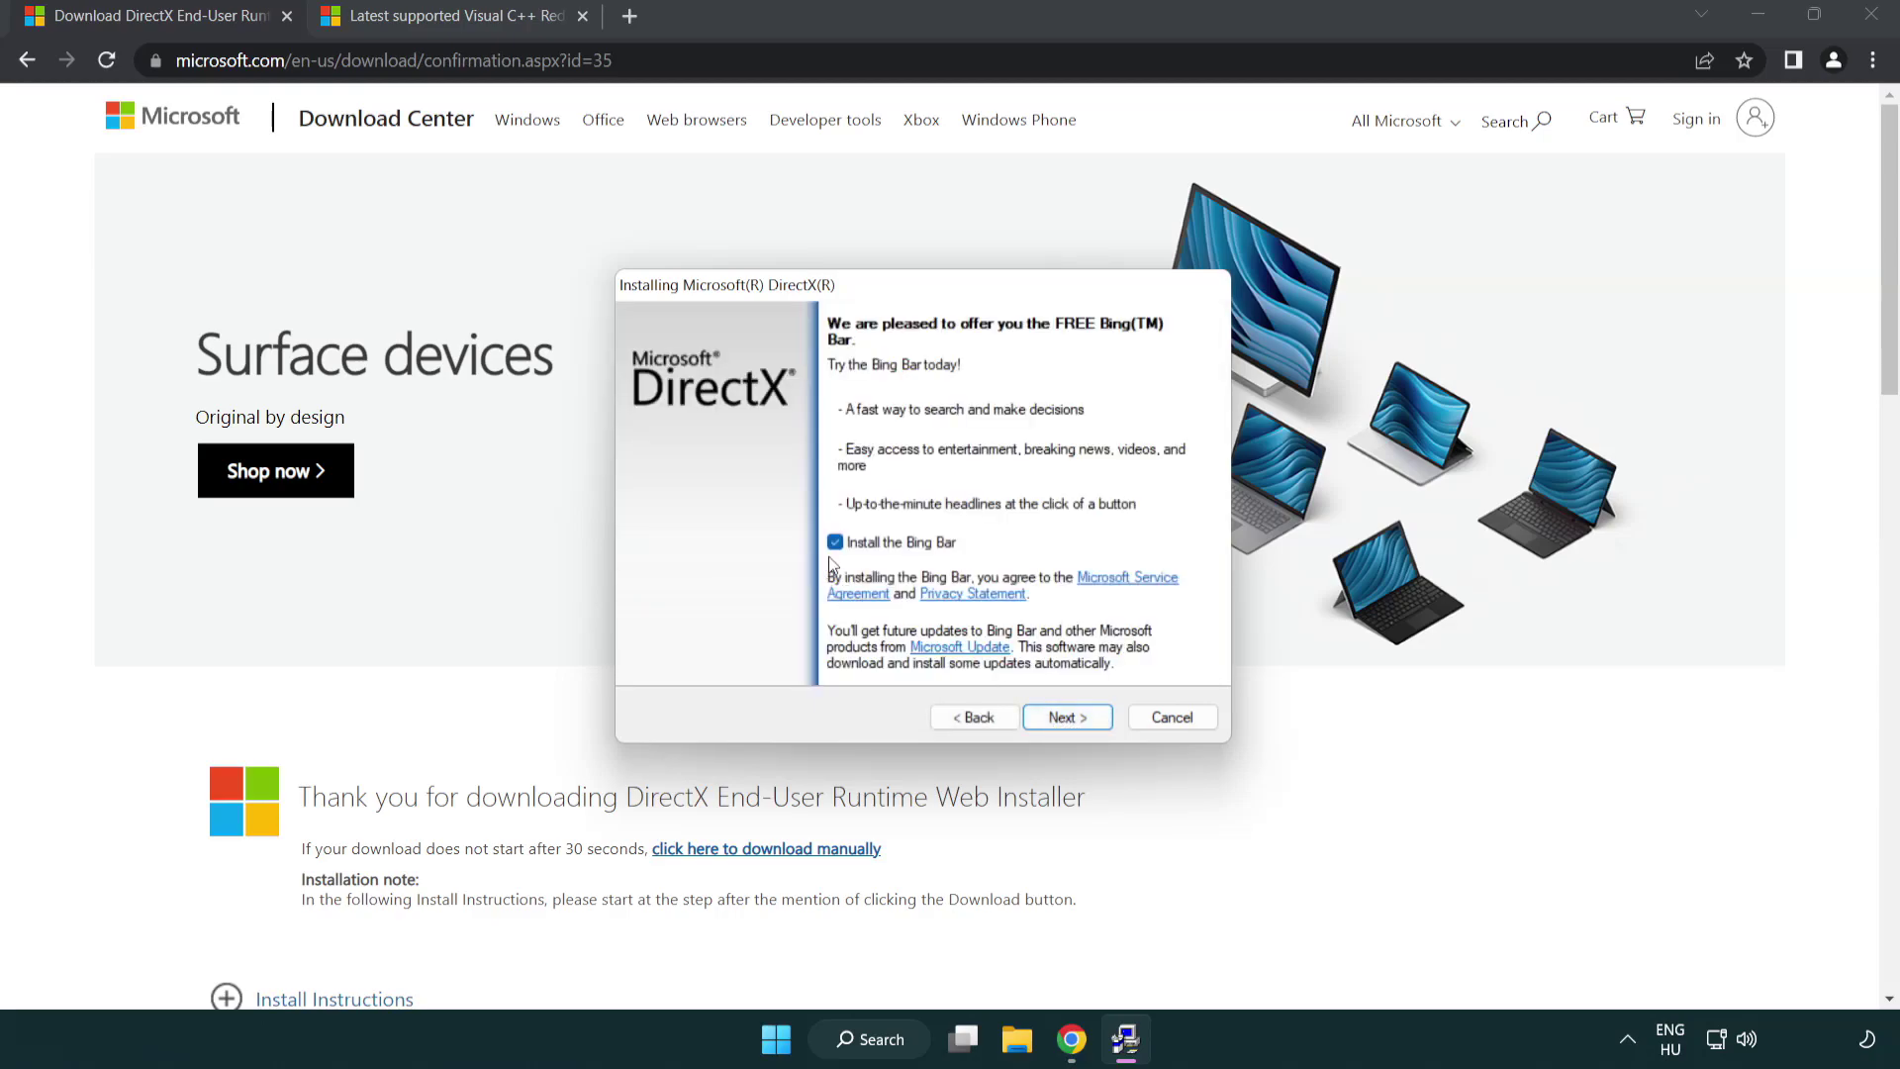
click(1072, 714)
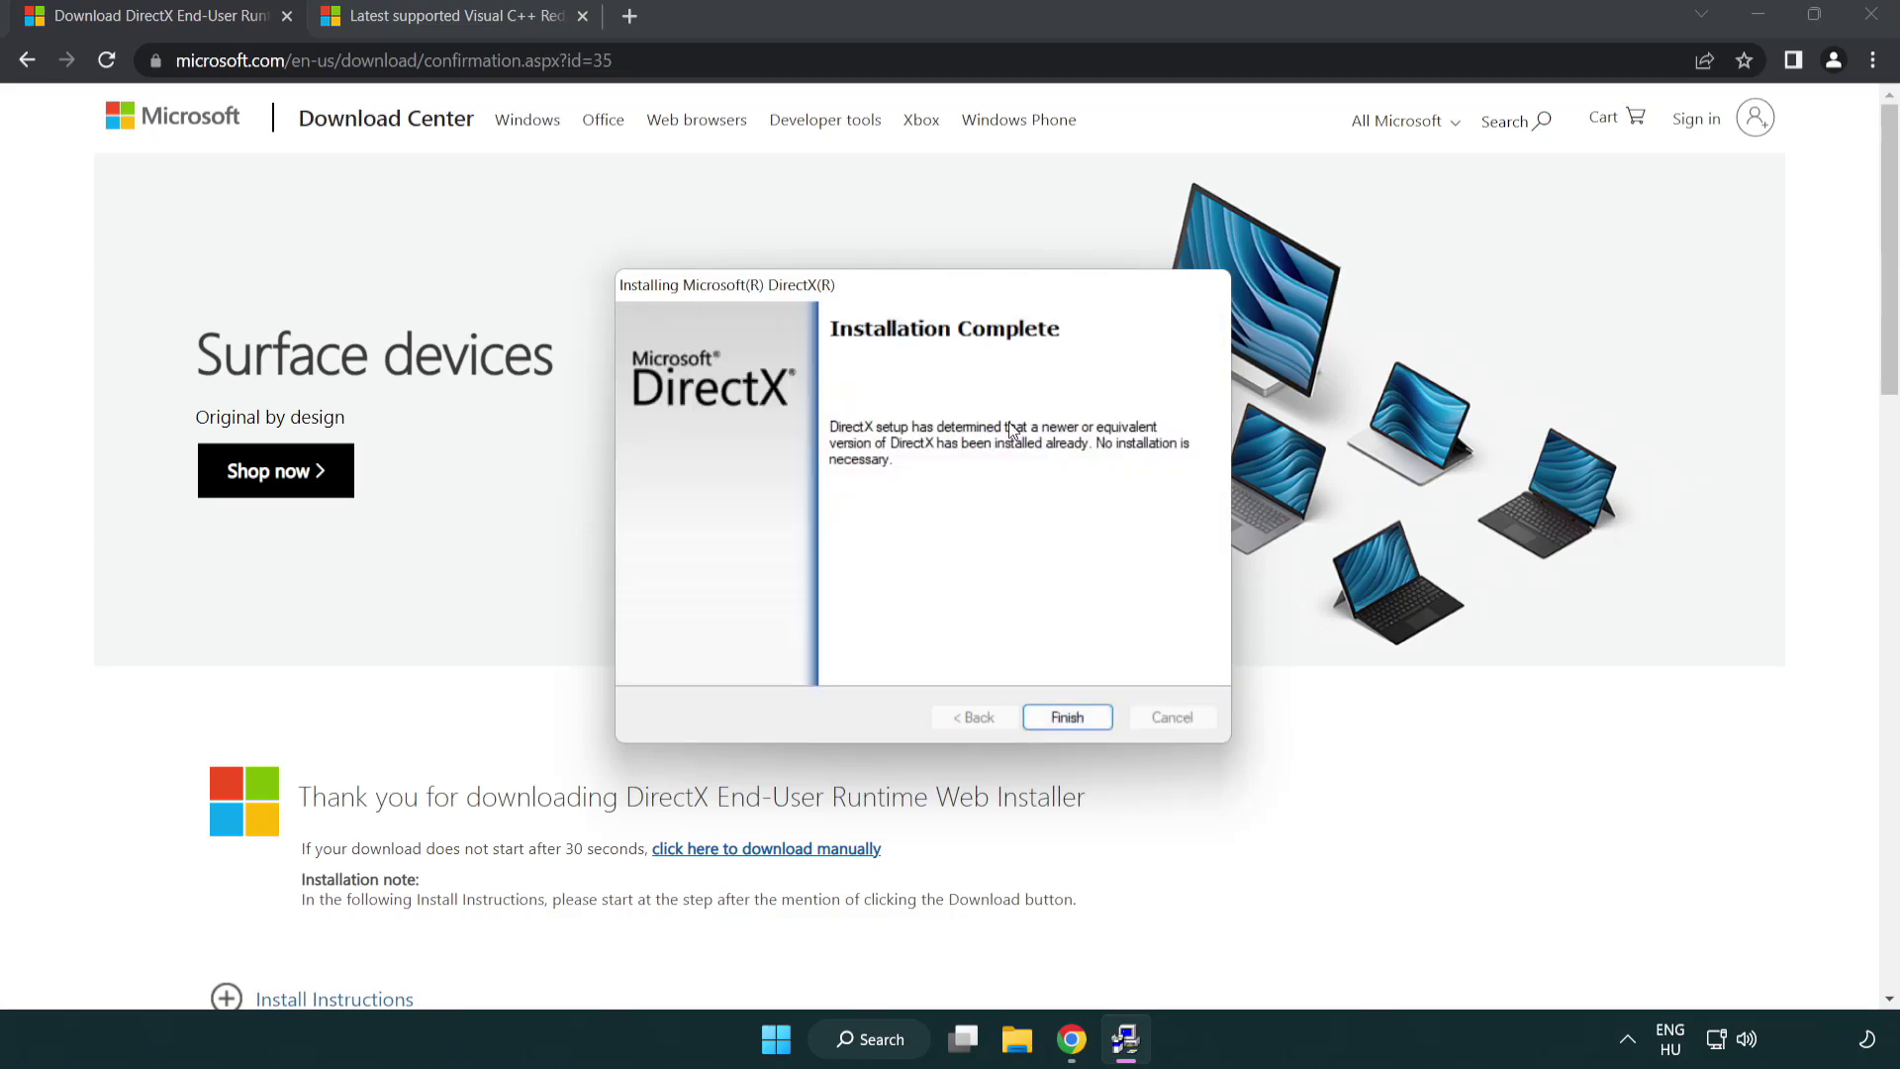
click(1066, 714)
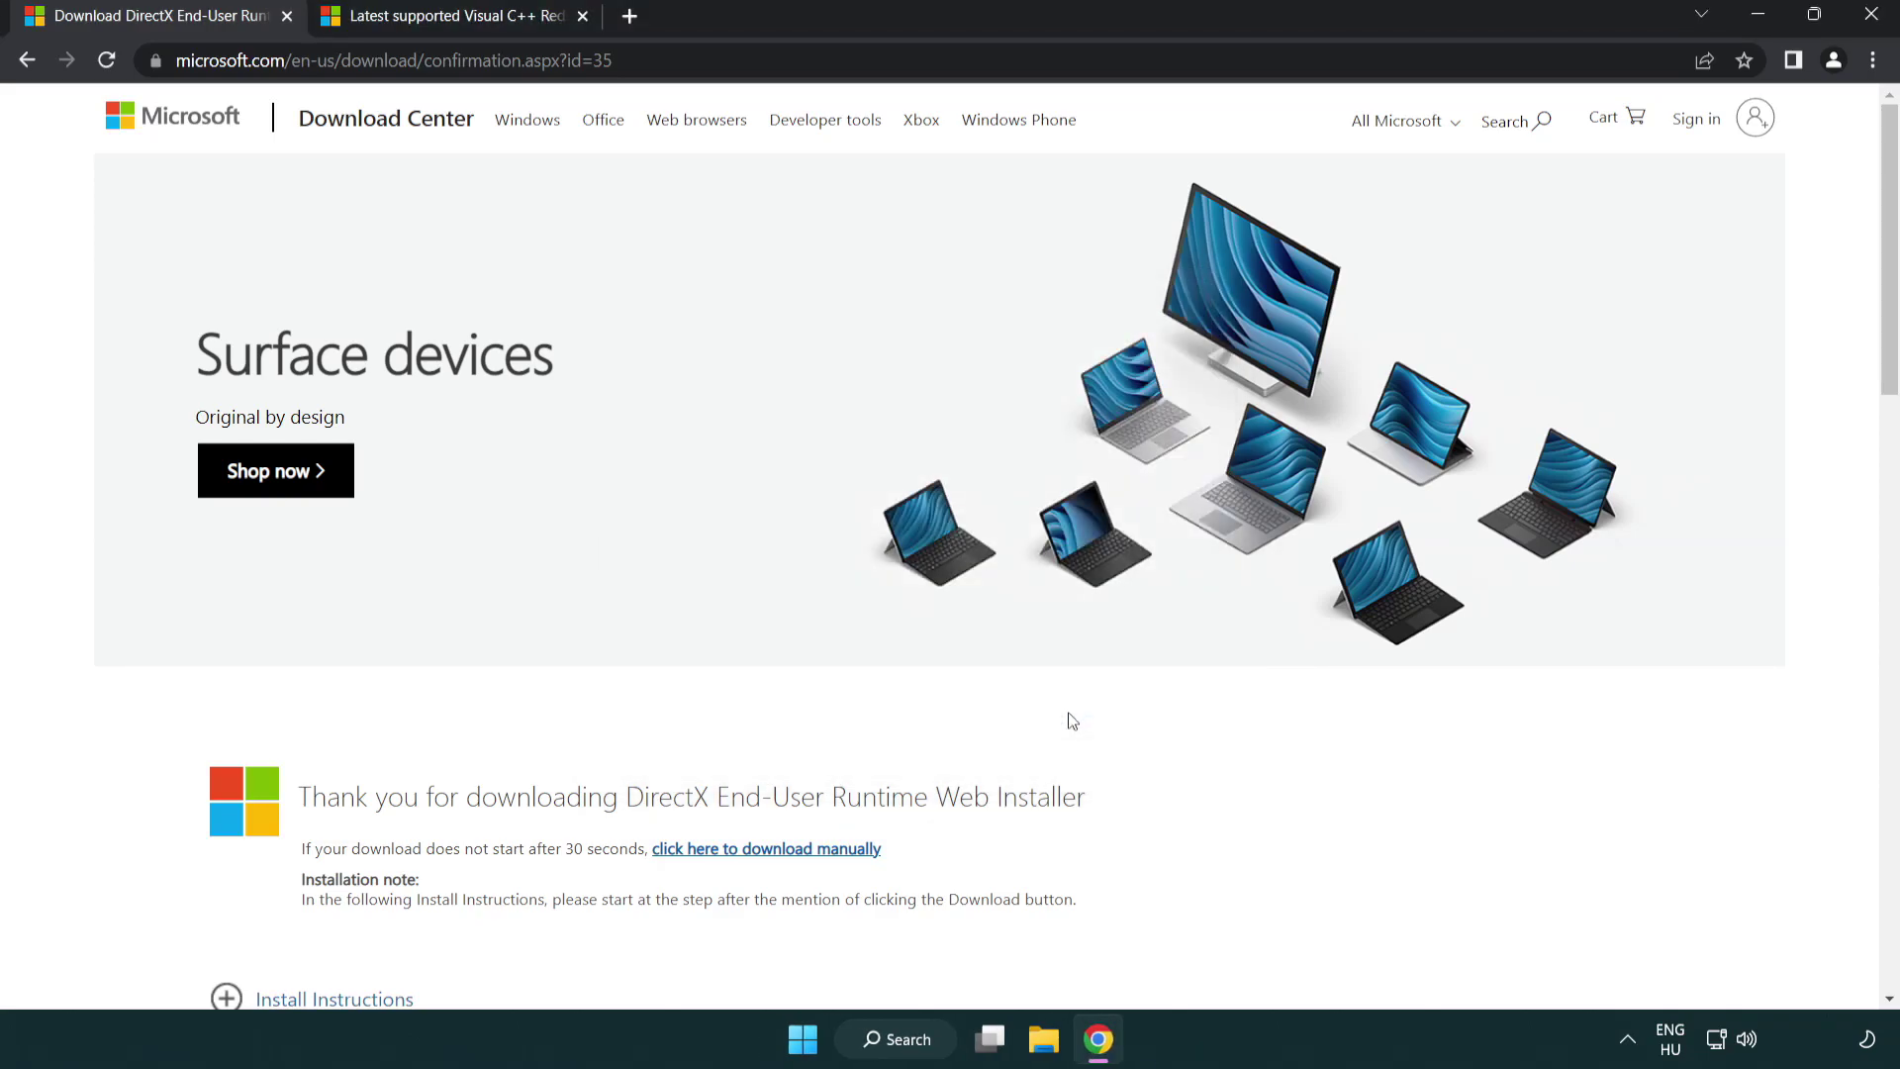
Close the DirectX page and download the ARM64, X86 and X64 Visual C++ Redistributables for Visual Studio 2015, 2017, 2019 and 2022.
click(286, 16)
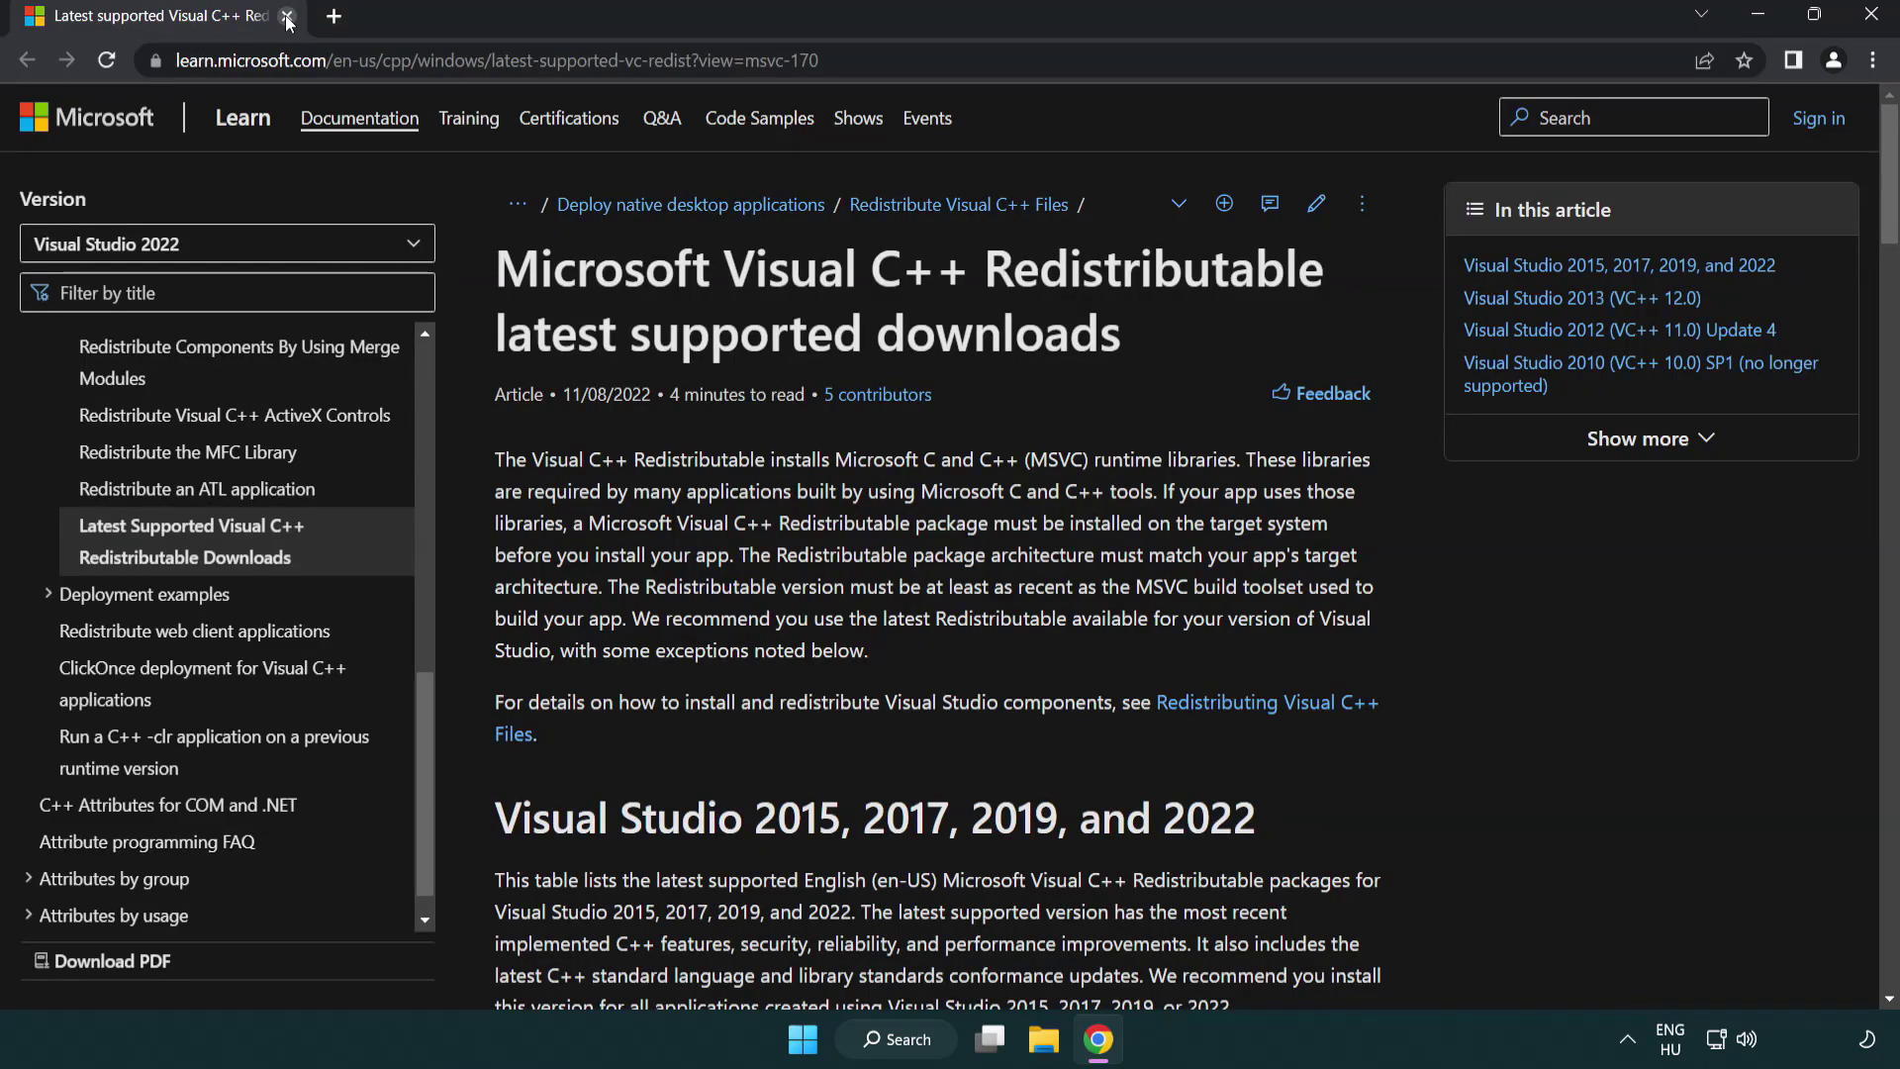
click(1016, 64)
click(1016, 64)
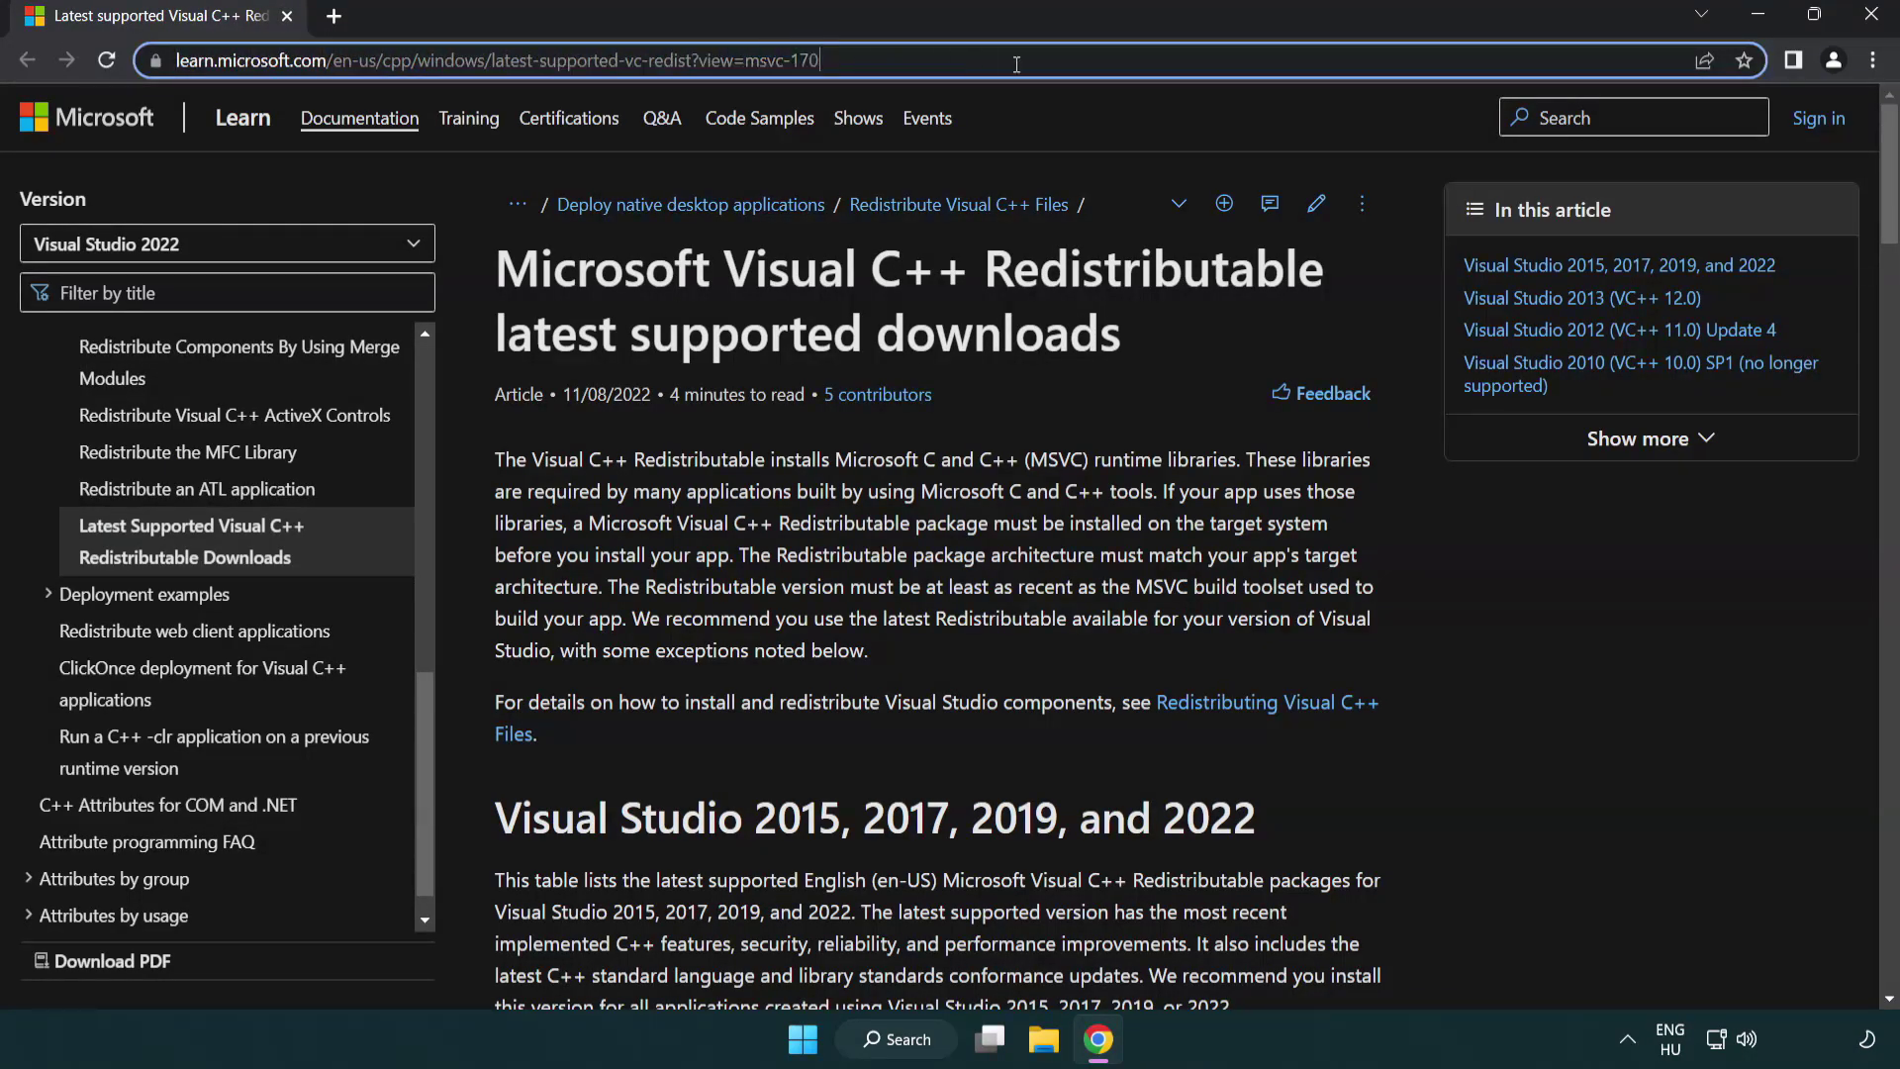
click(975, 312)
scroll(978, 327, down, 5)
scroll(977, 333, down, 2)
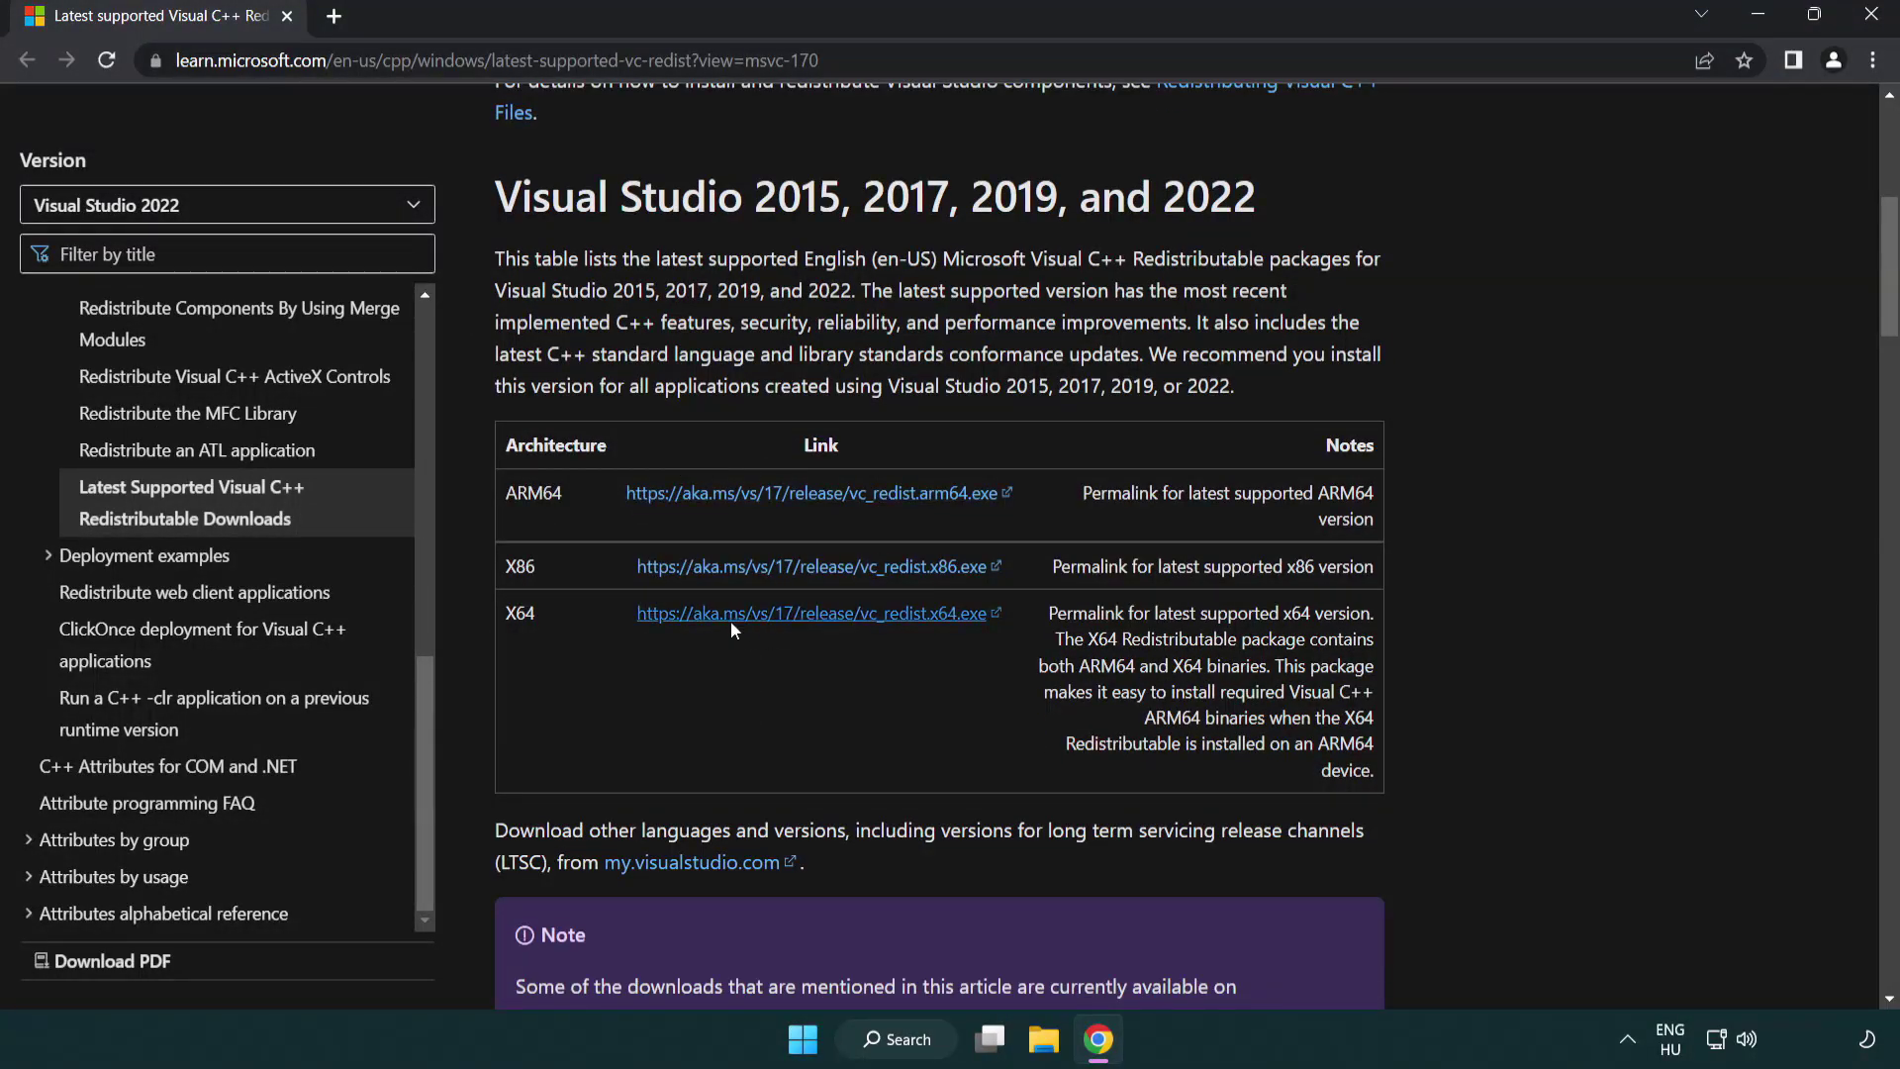
click(789, 573)
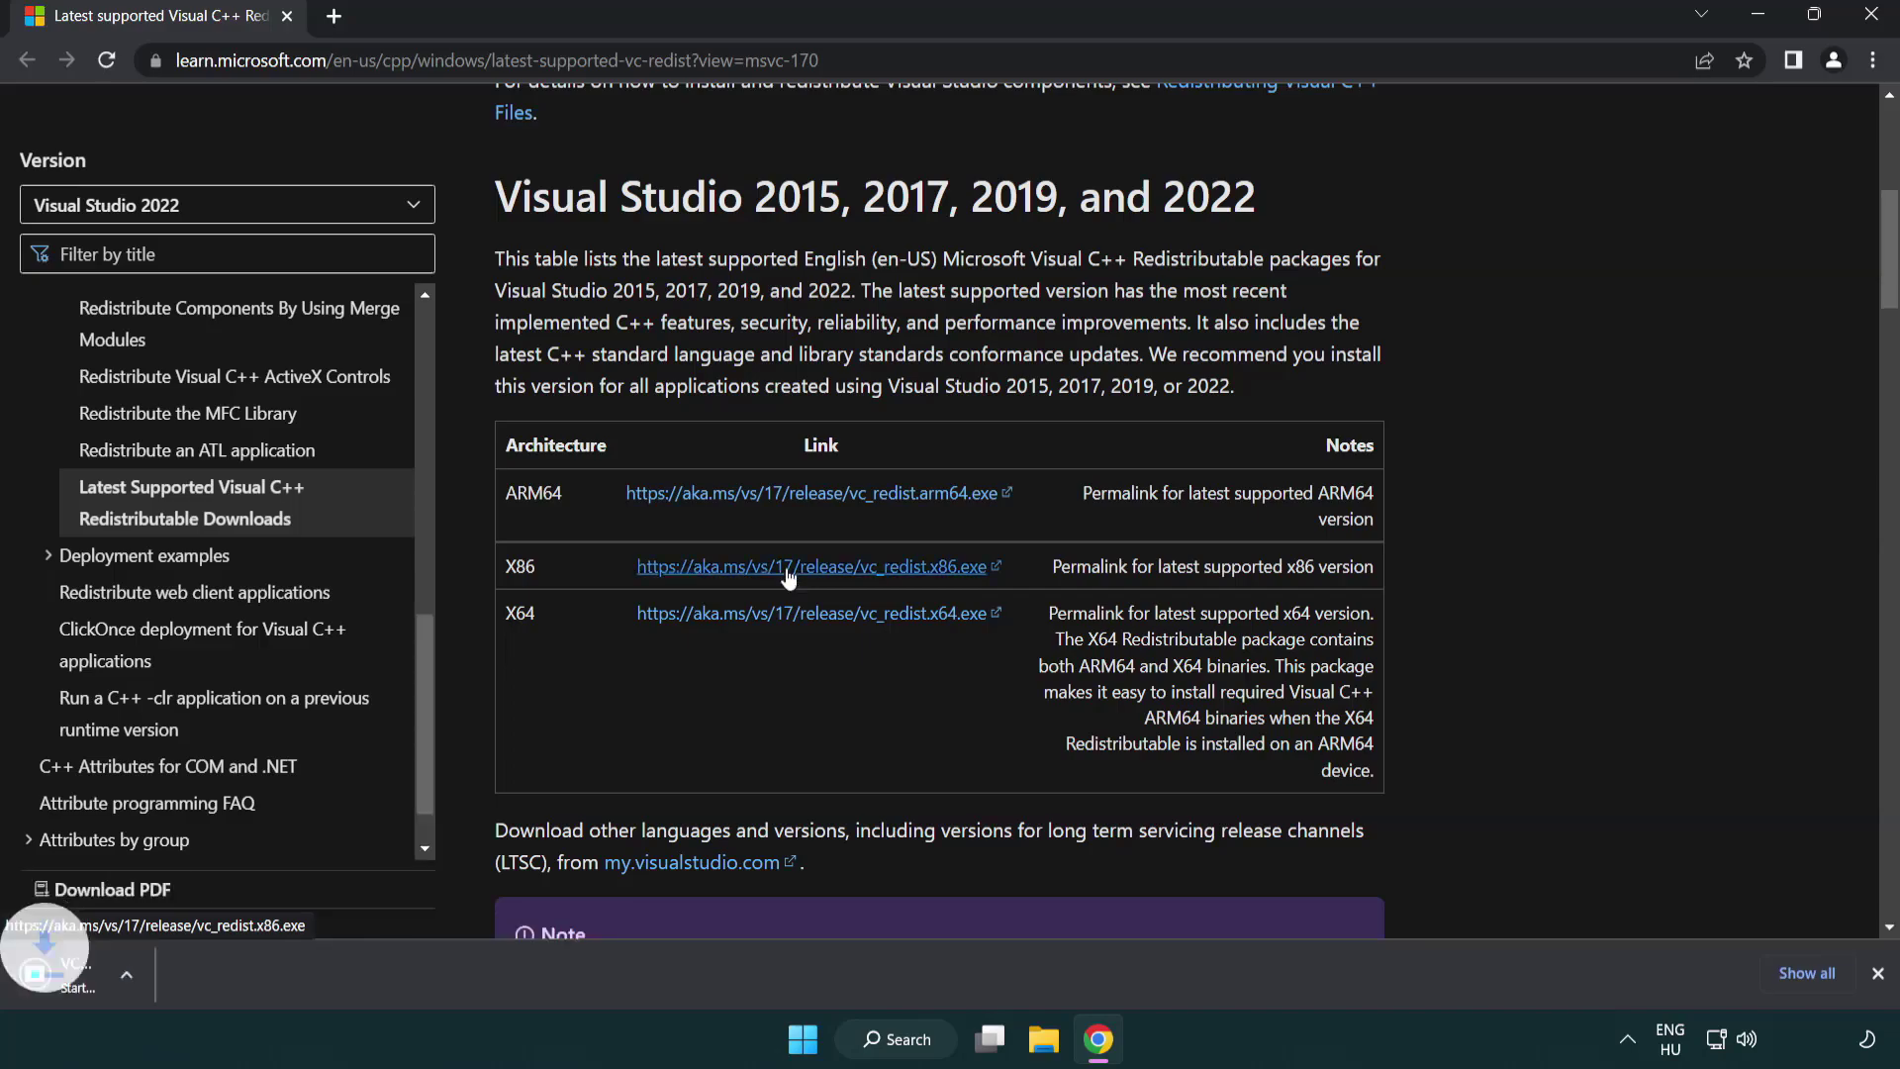
click(793, 620)
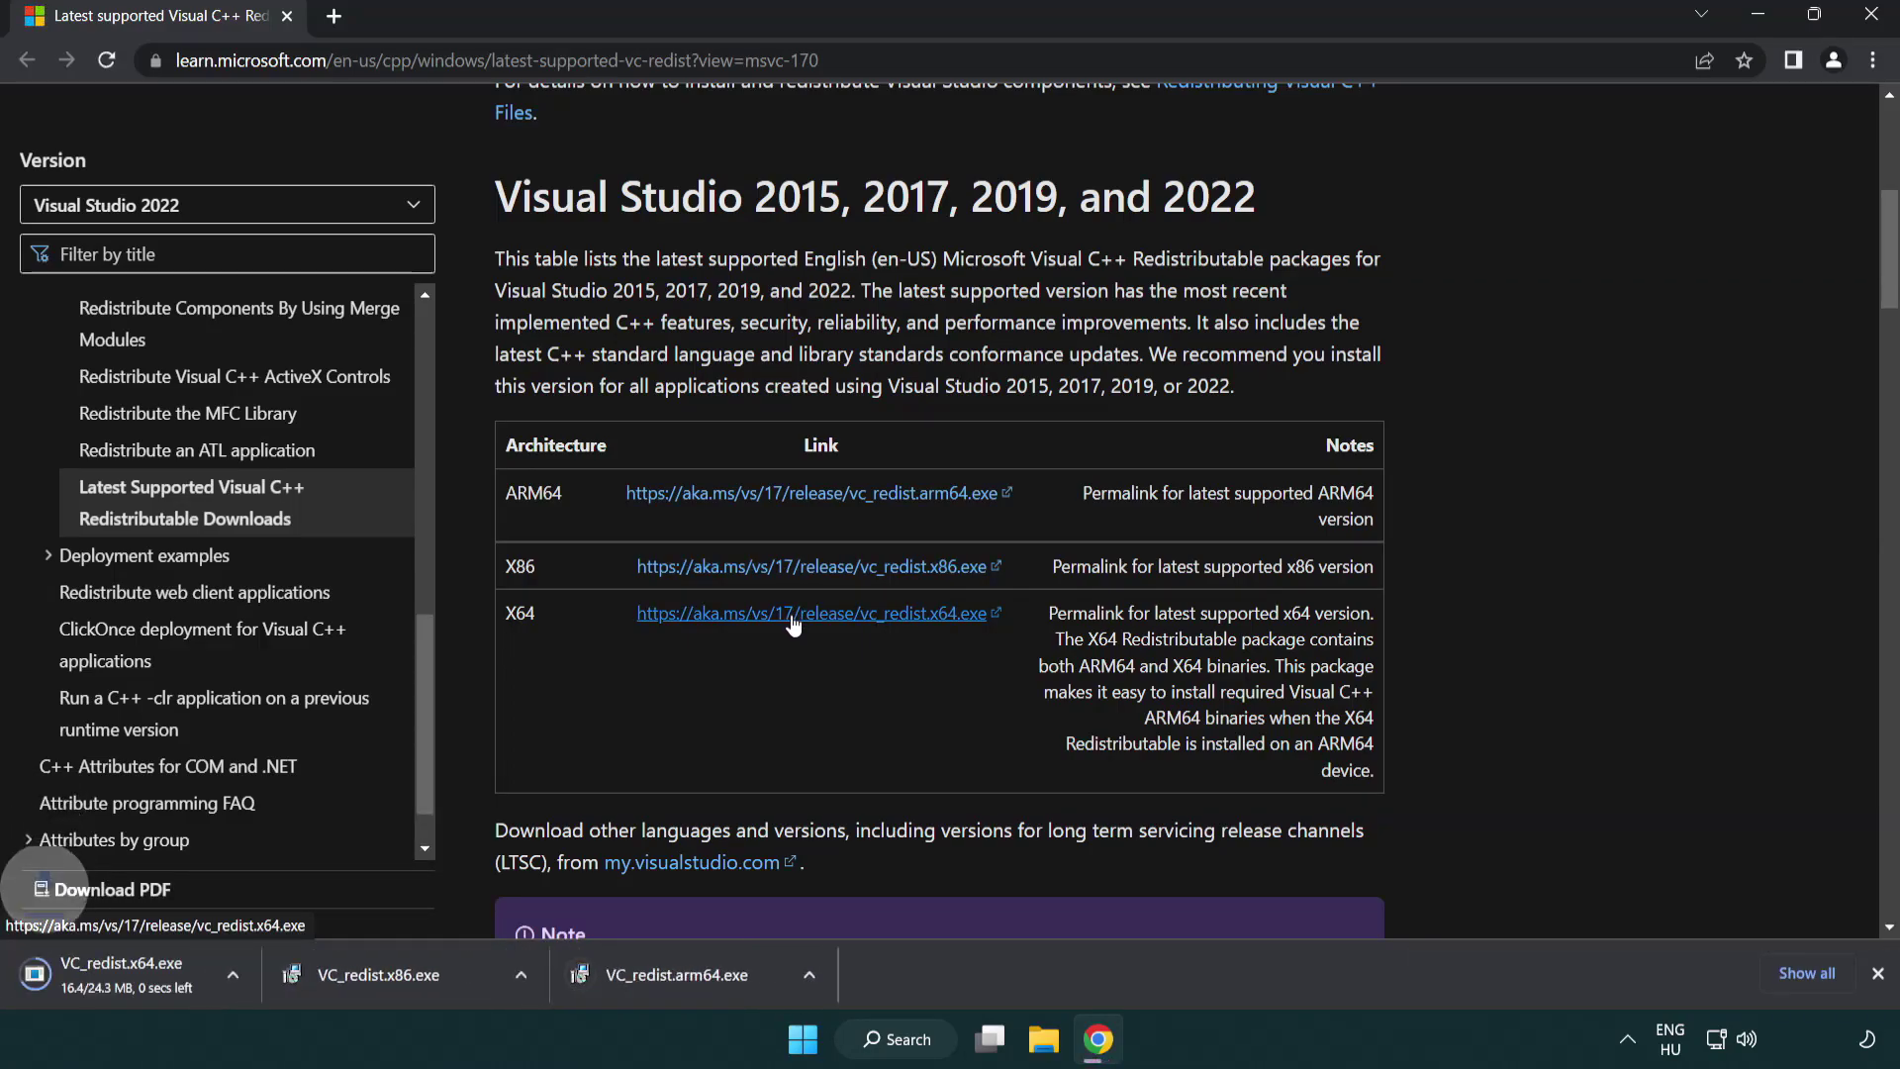
Try to install the Arm64 Visual C++ 2022 Redistributable from VC_redist.arm64.exe, agreeing to the license terms, and close the installer.
click(726, 989)
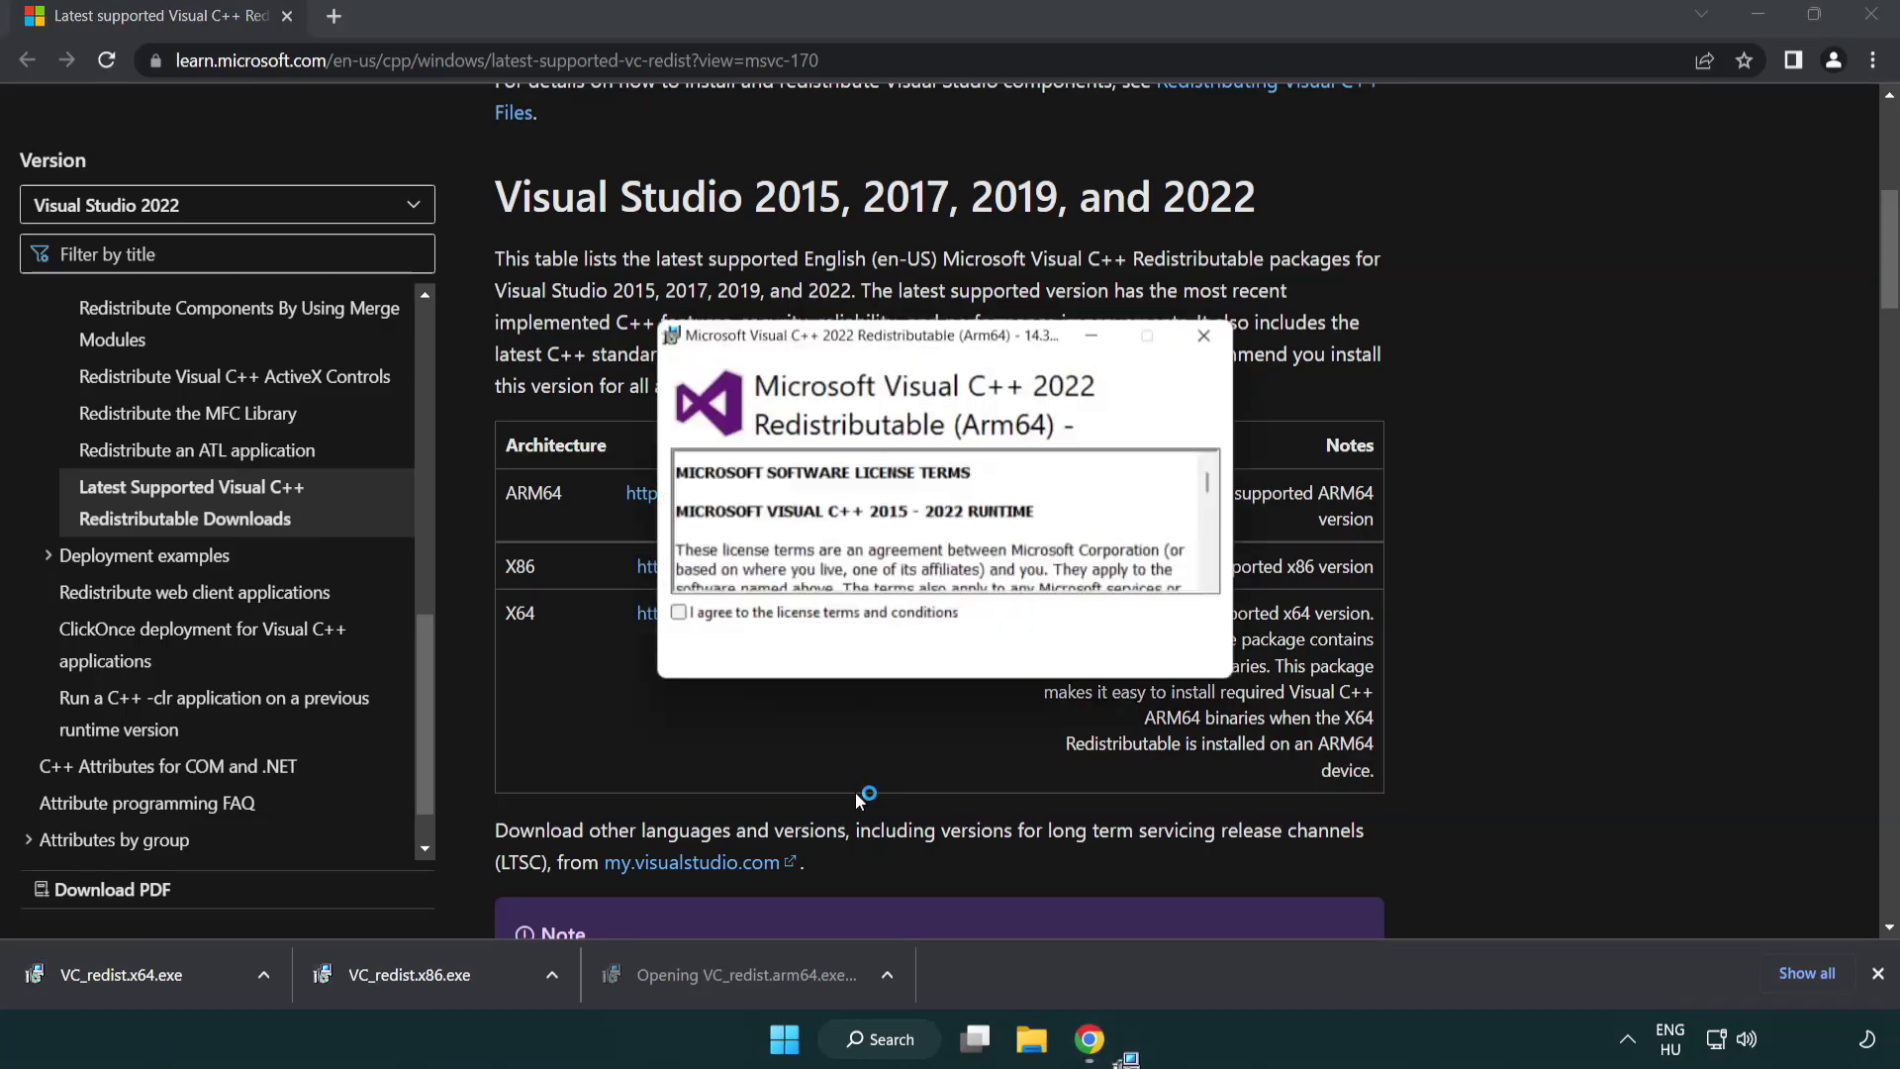
drag(1221, 485, 1223, 572)
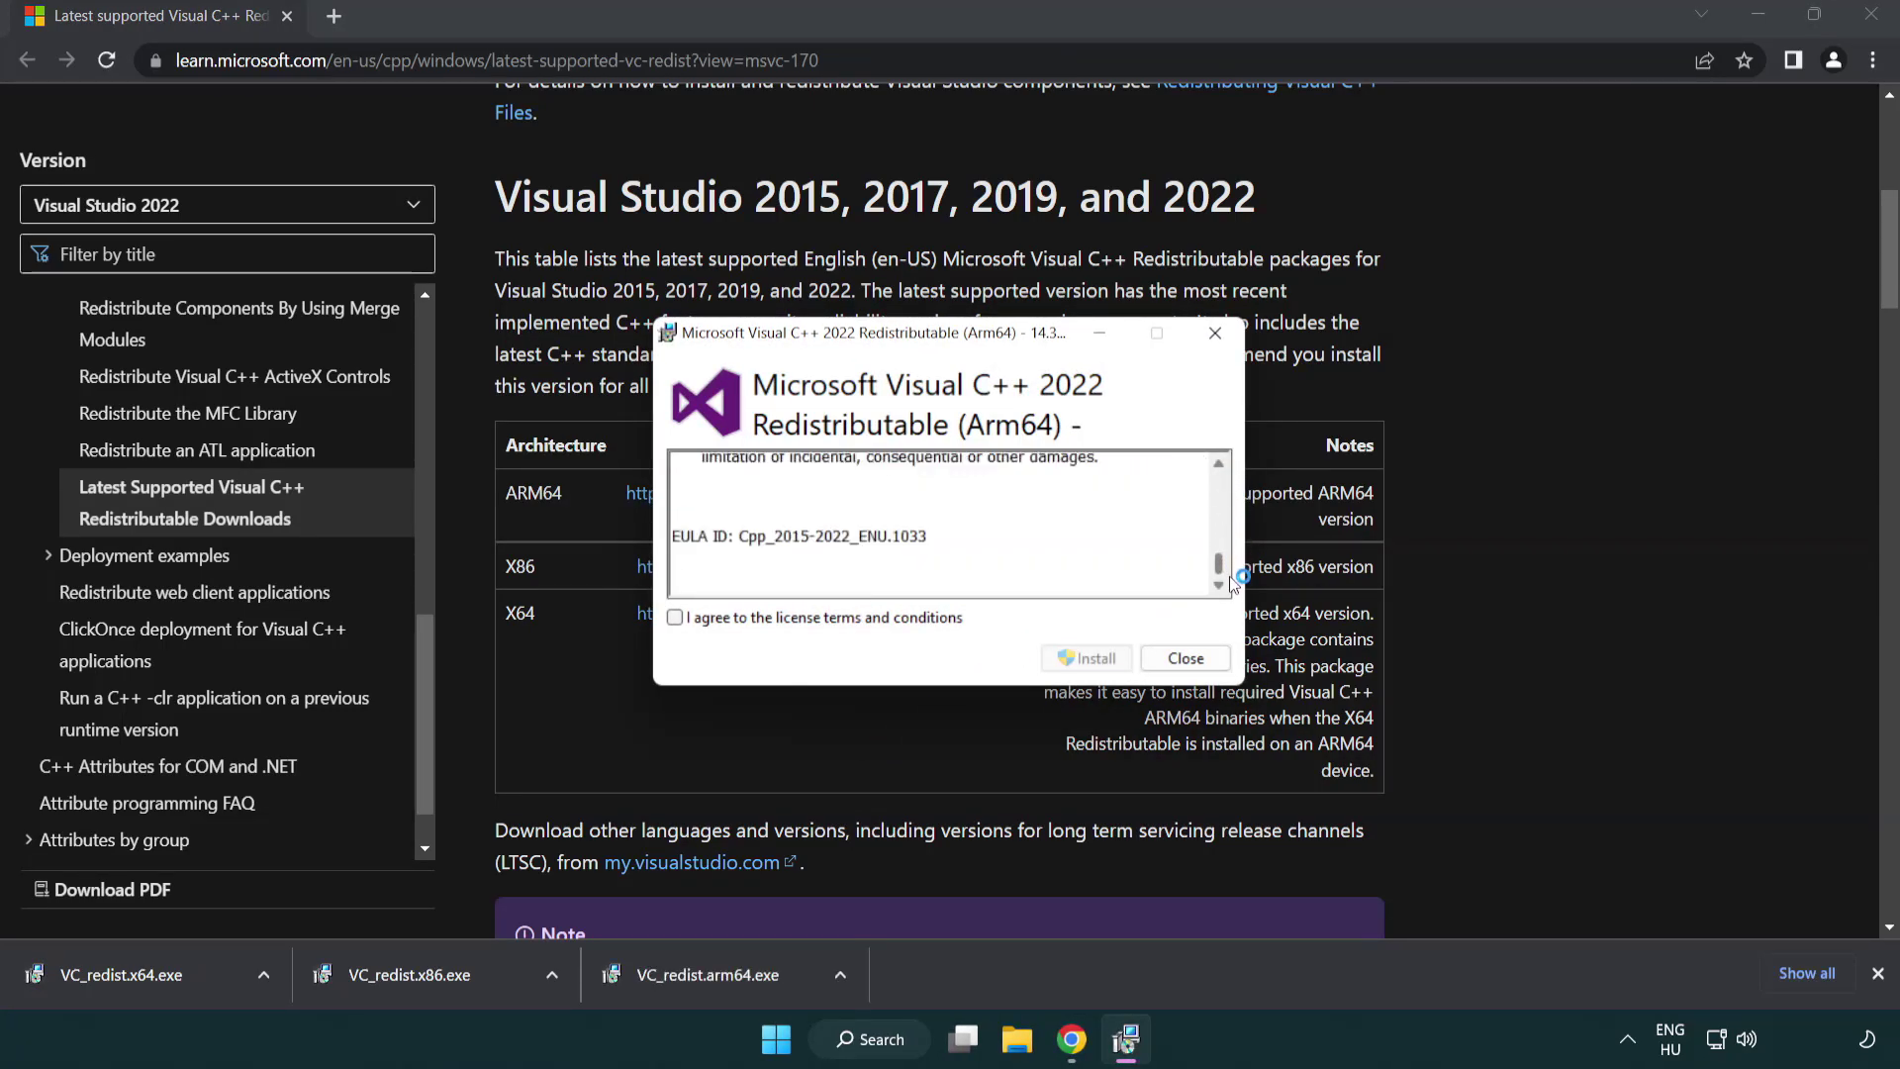
click(681, 620)
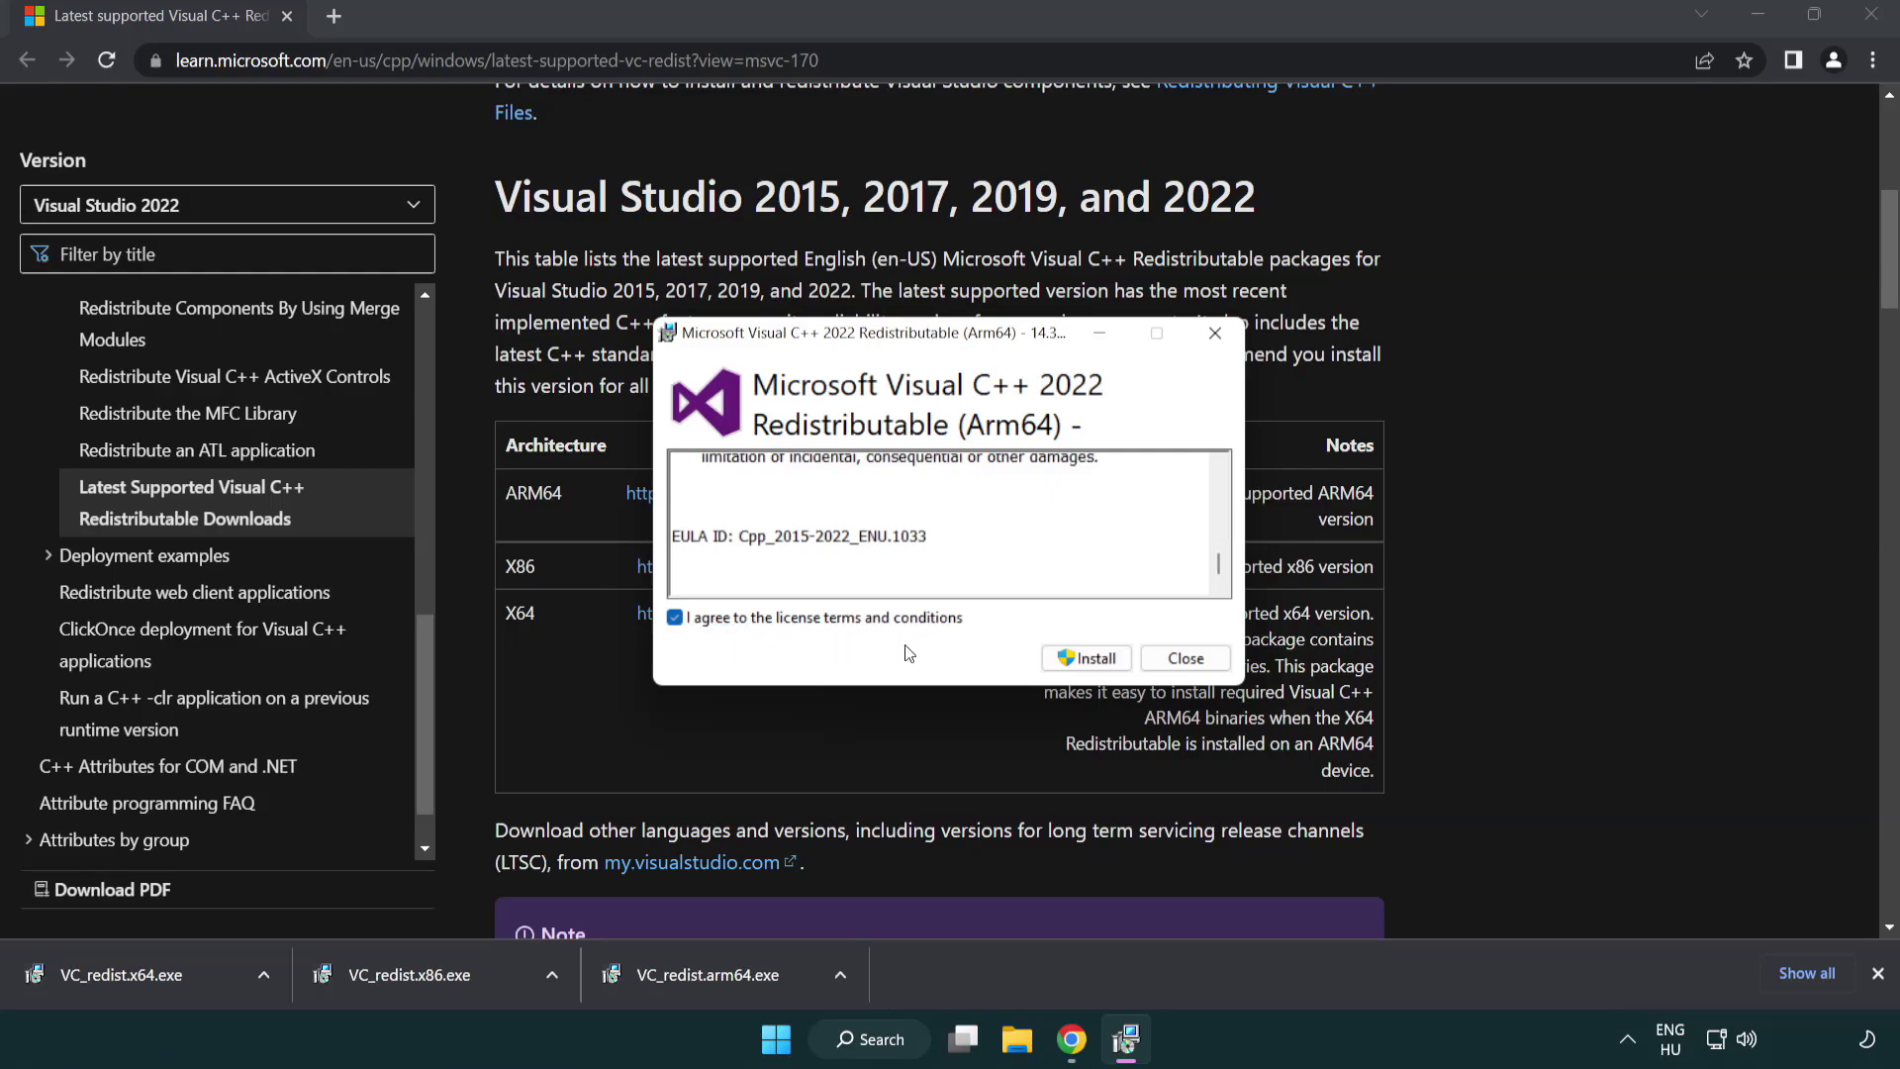
click(1059, 657)
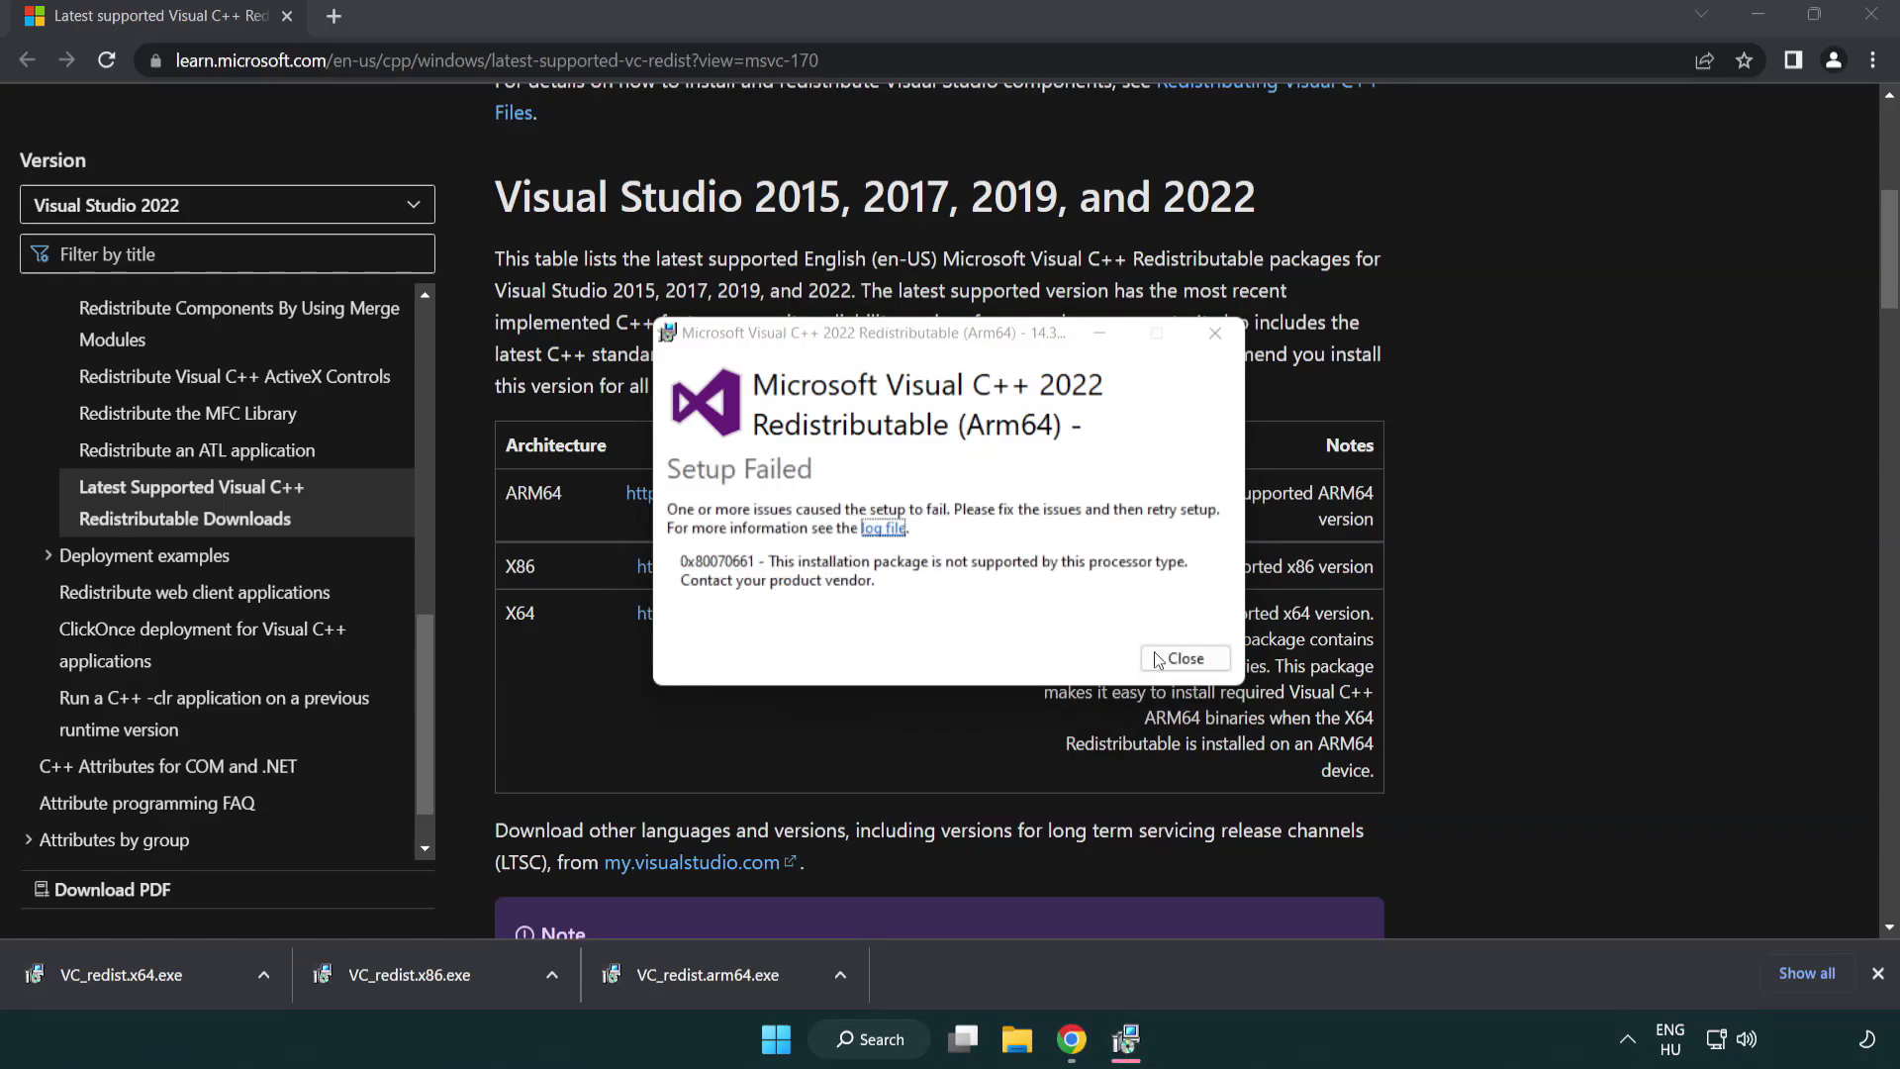
click(1185, 658)
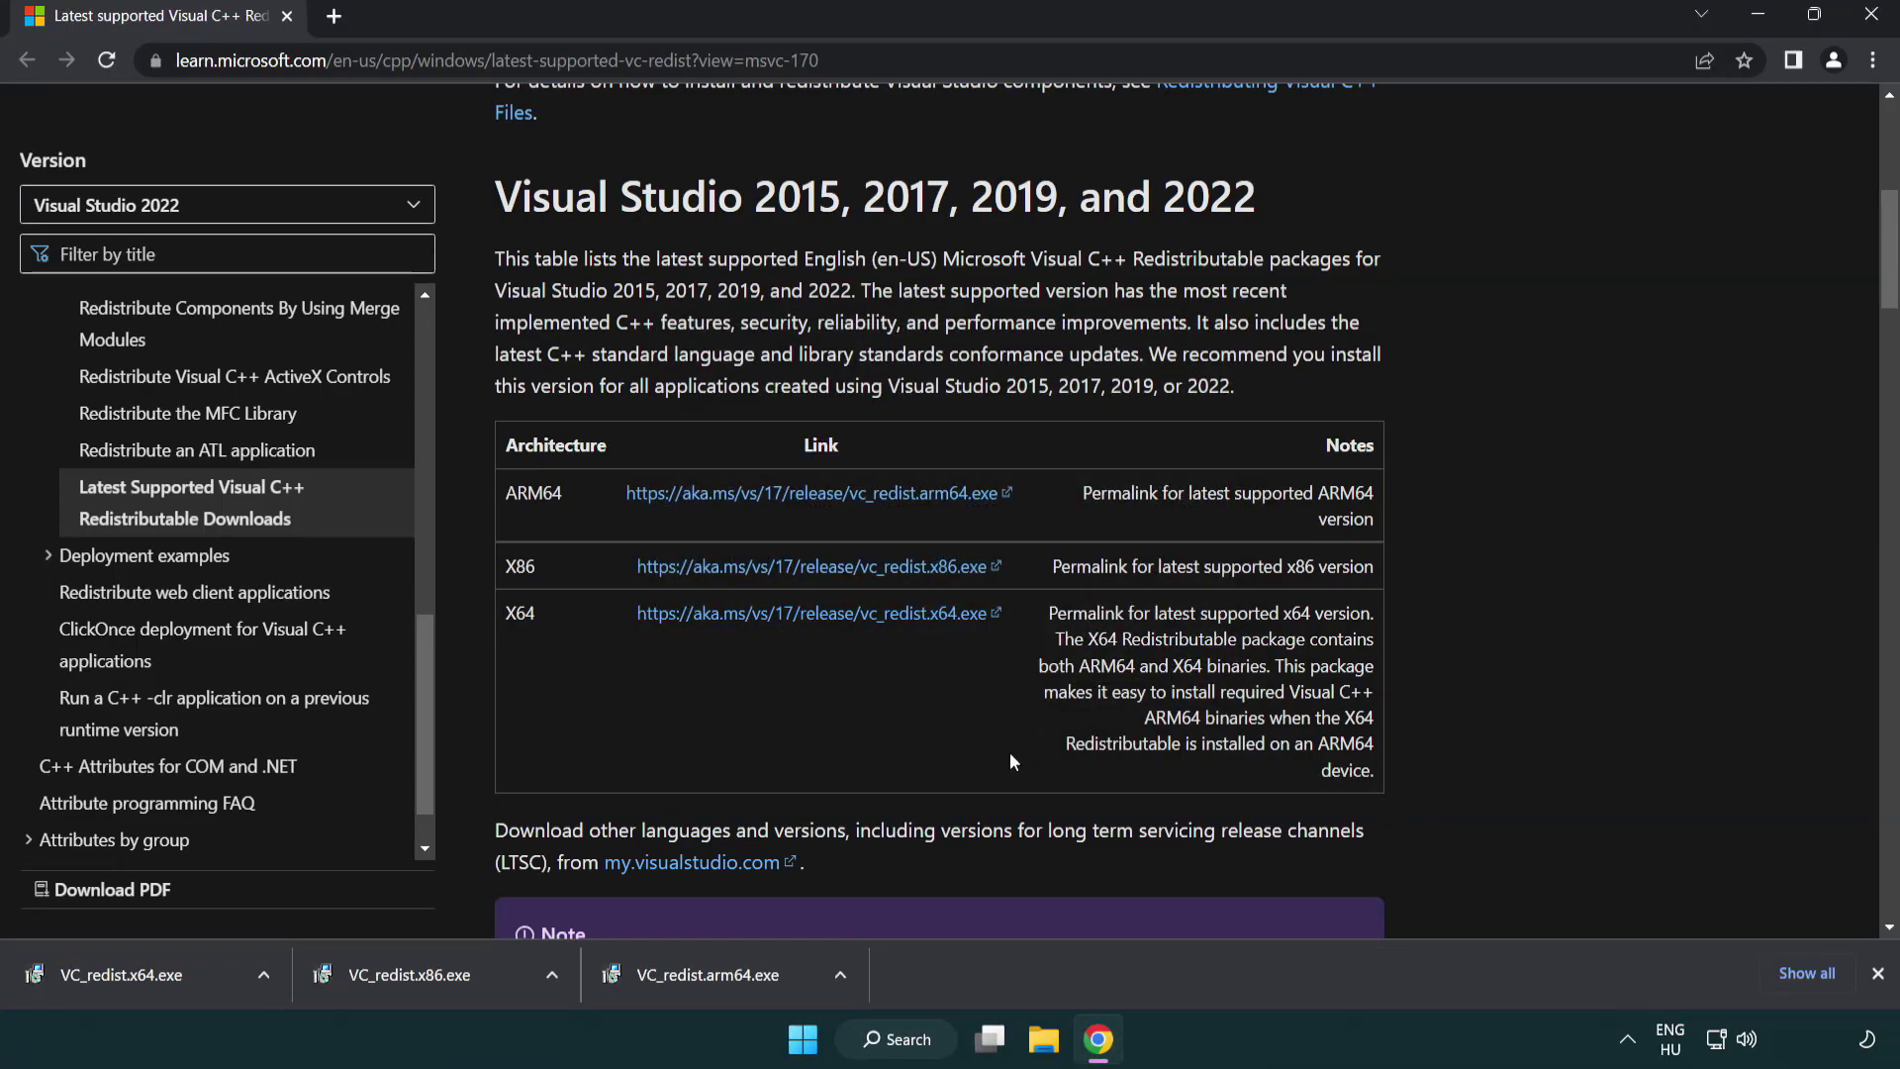
Install VC_redist.x86.exe and VC_redist.x64.exe, close the x64 setup without restarting the computer, and close the browser.
click(425, 985)
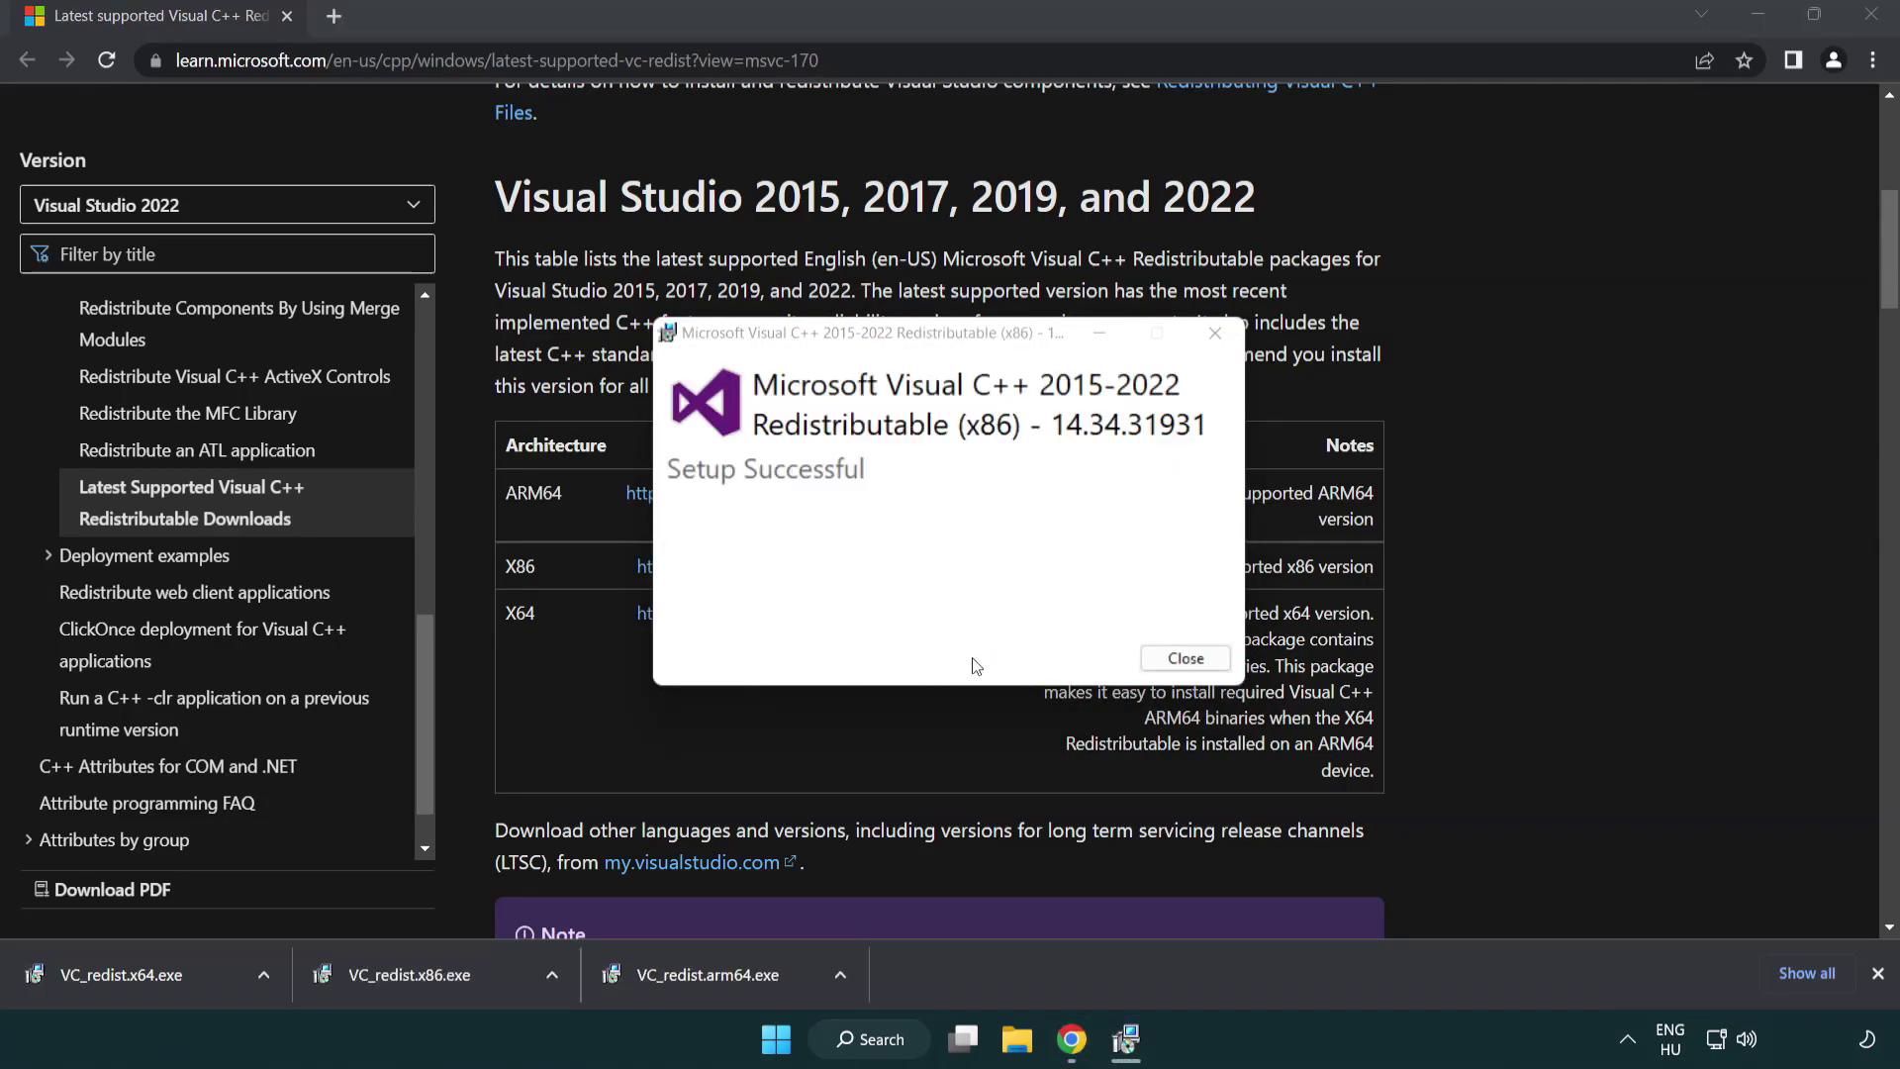
click(1185, 658)
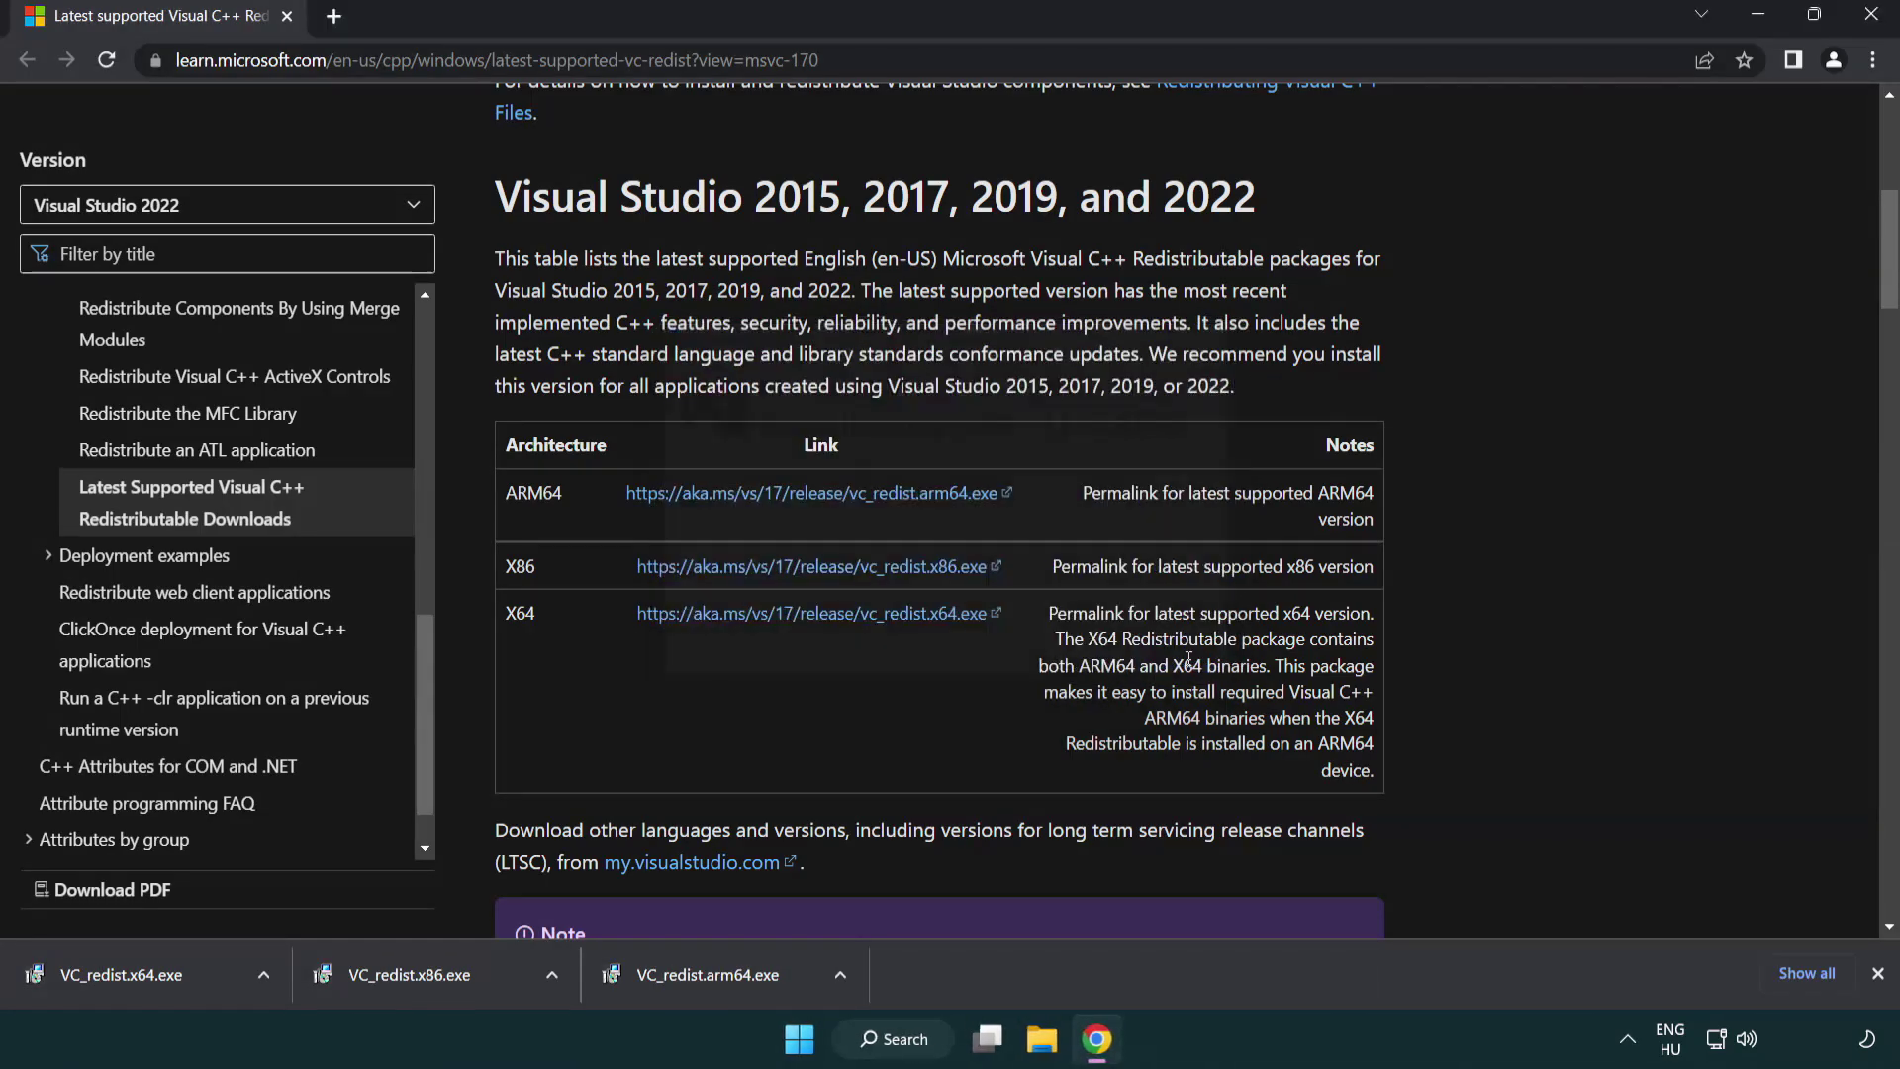
click(144, 974)
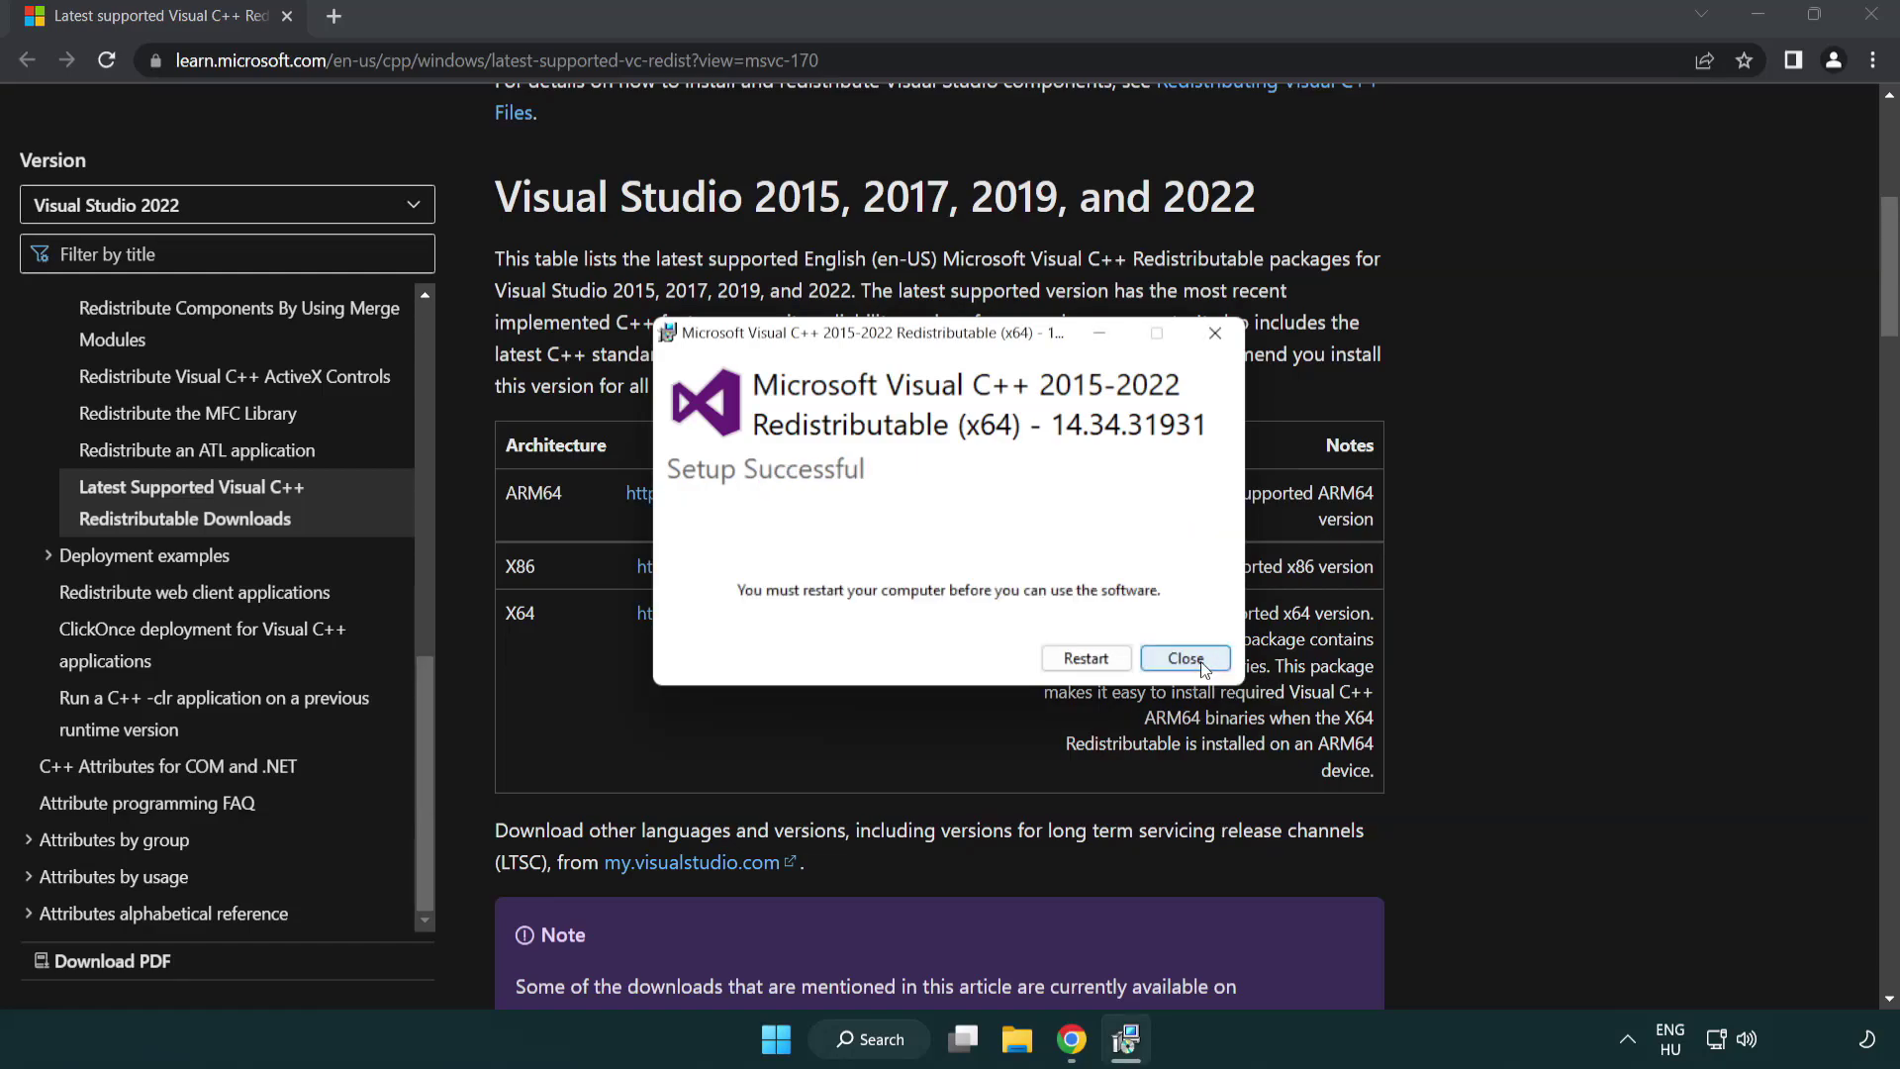
click(1185, 658)
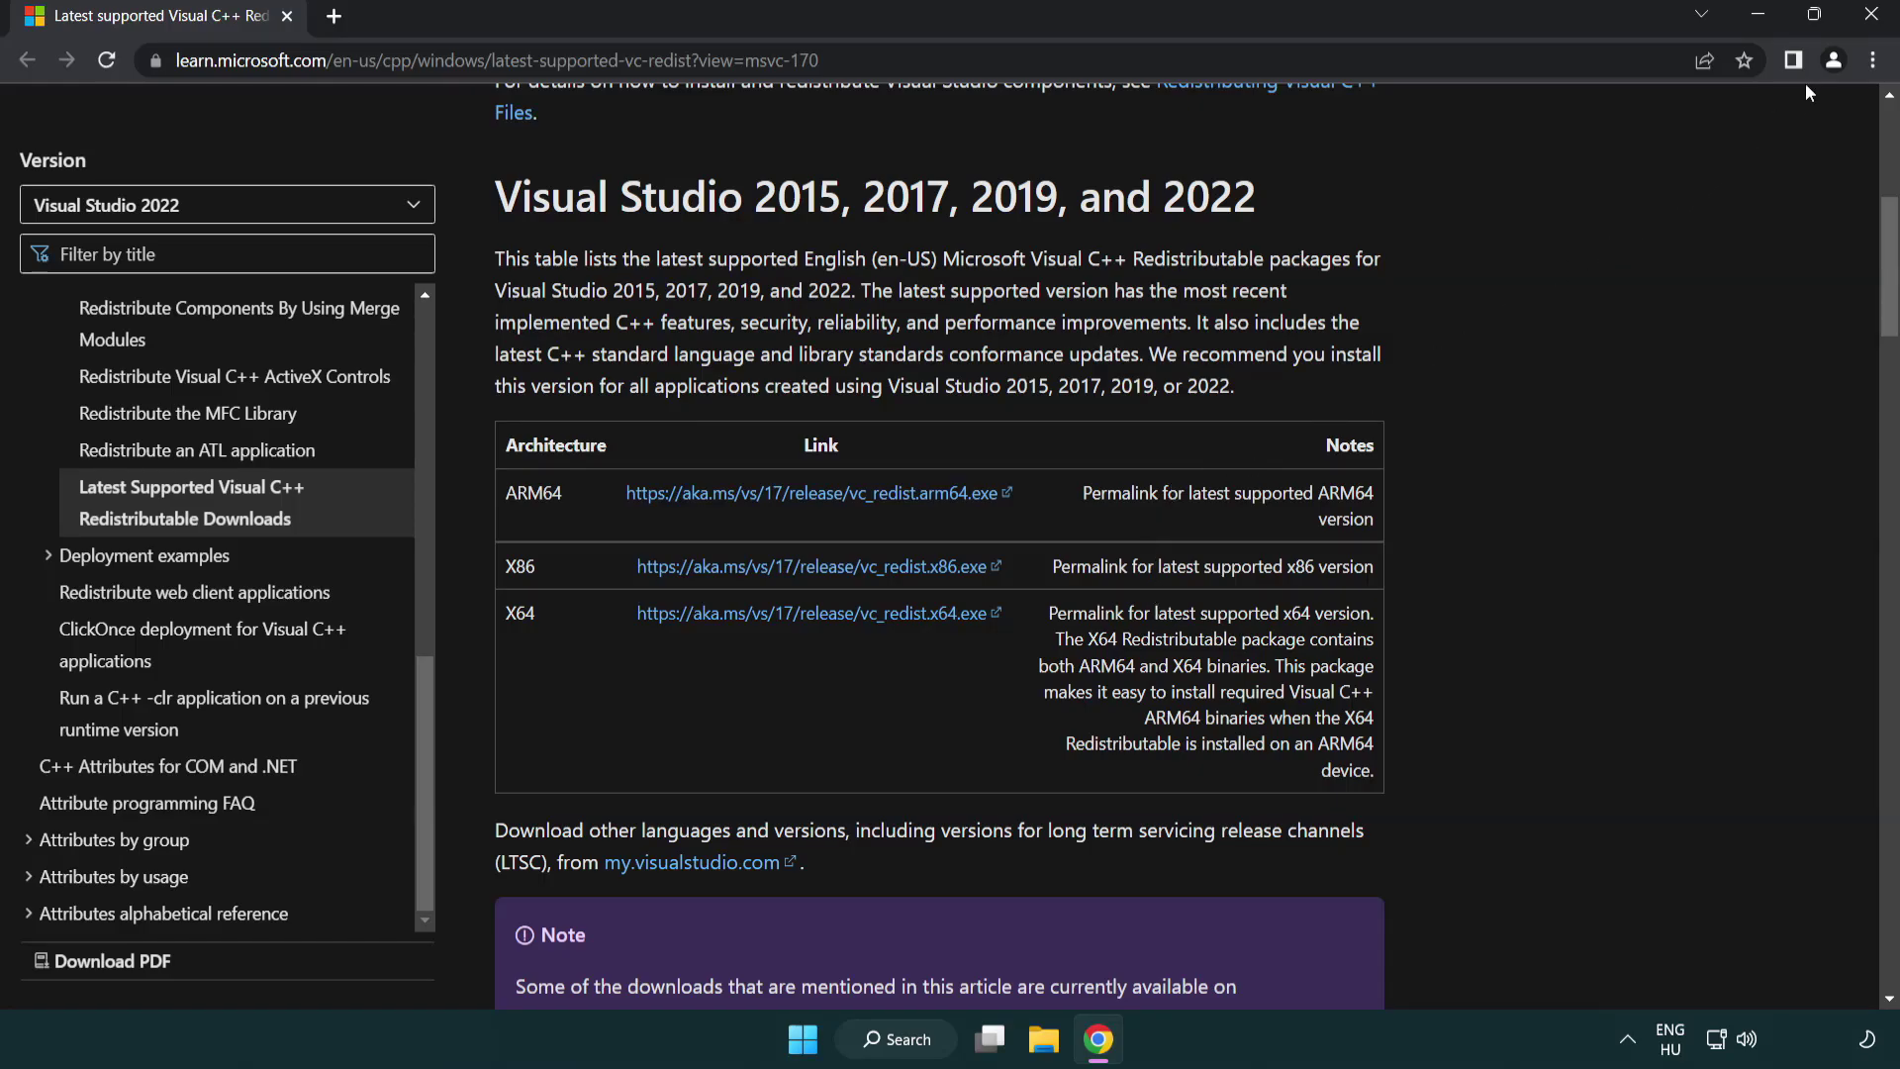
click(1873, 19)
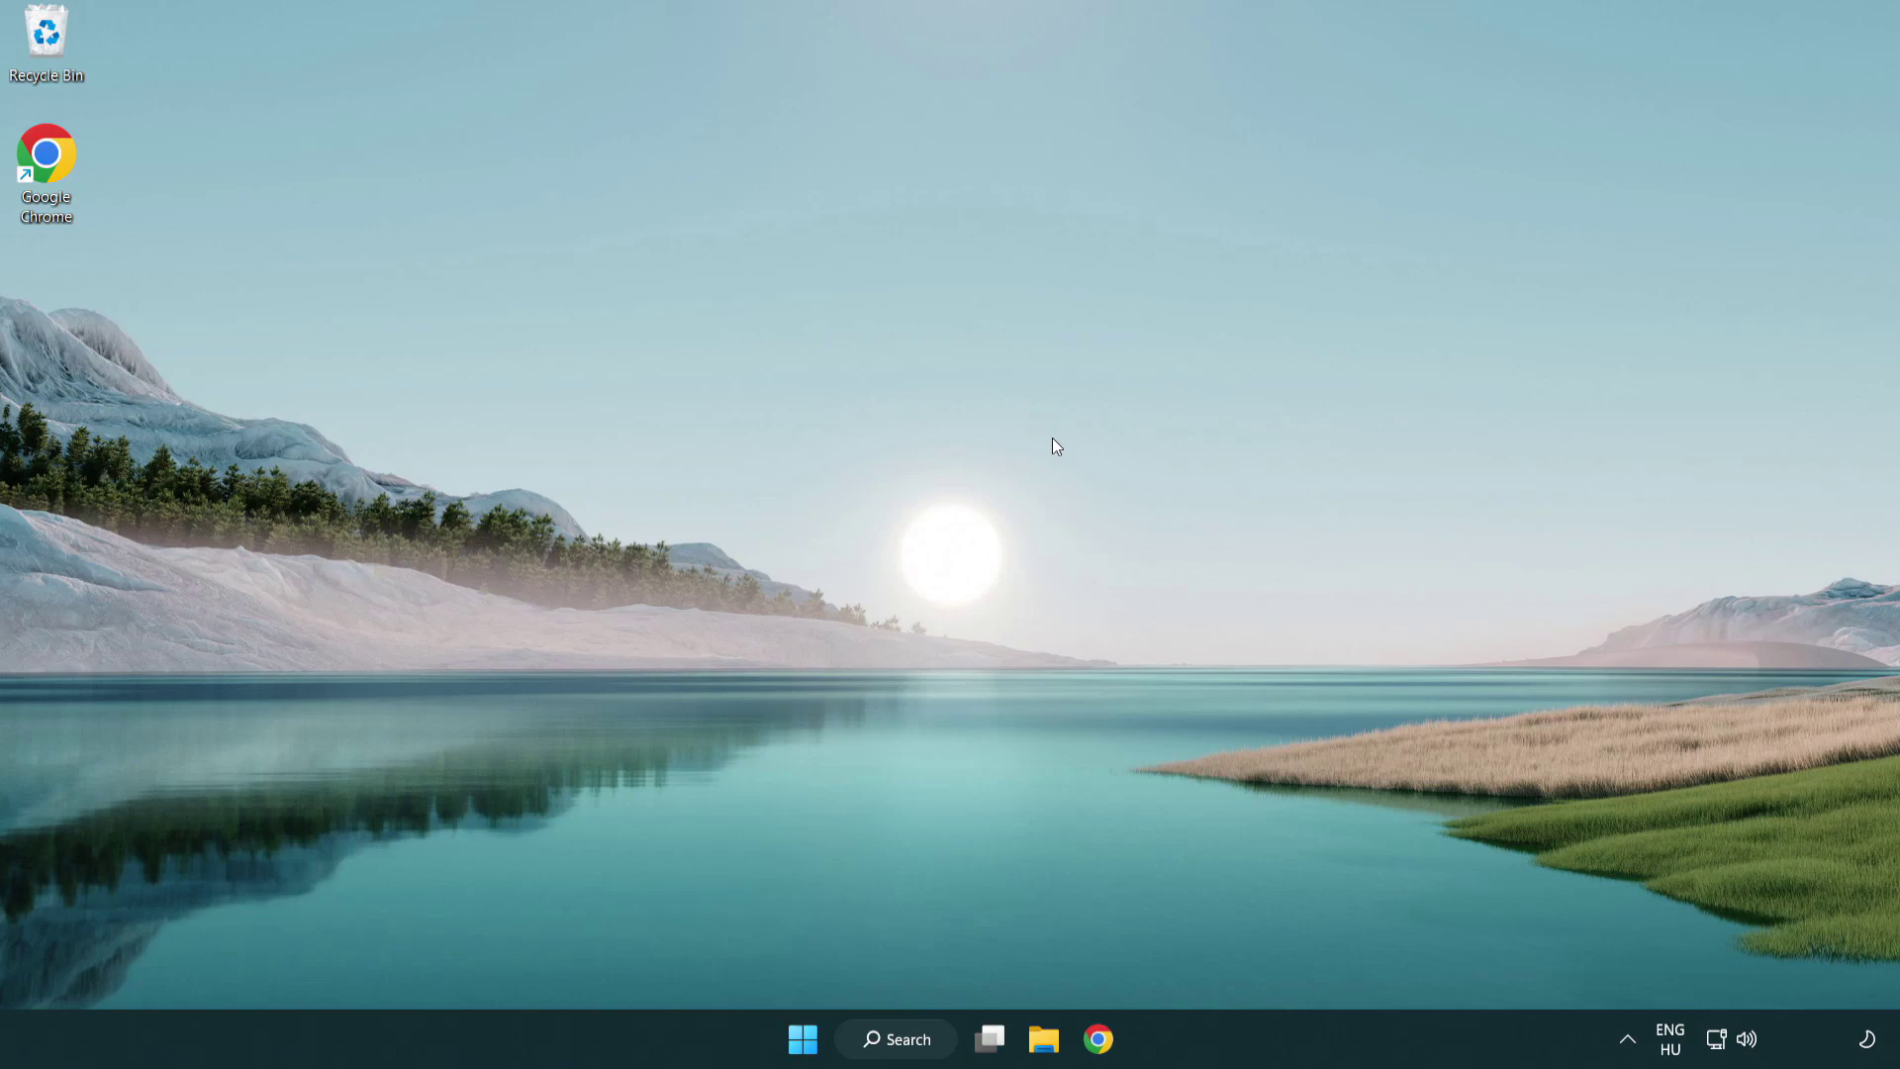
Search Windows for cmd and run Command Prompt as administrator.
click(887, 1040)
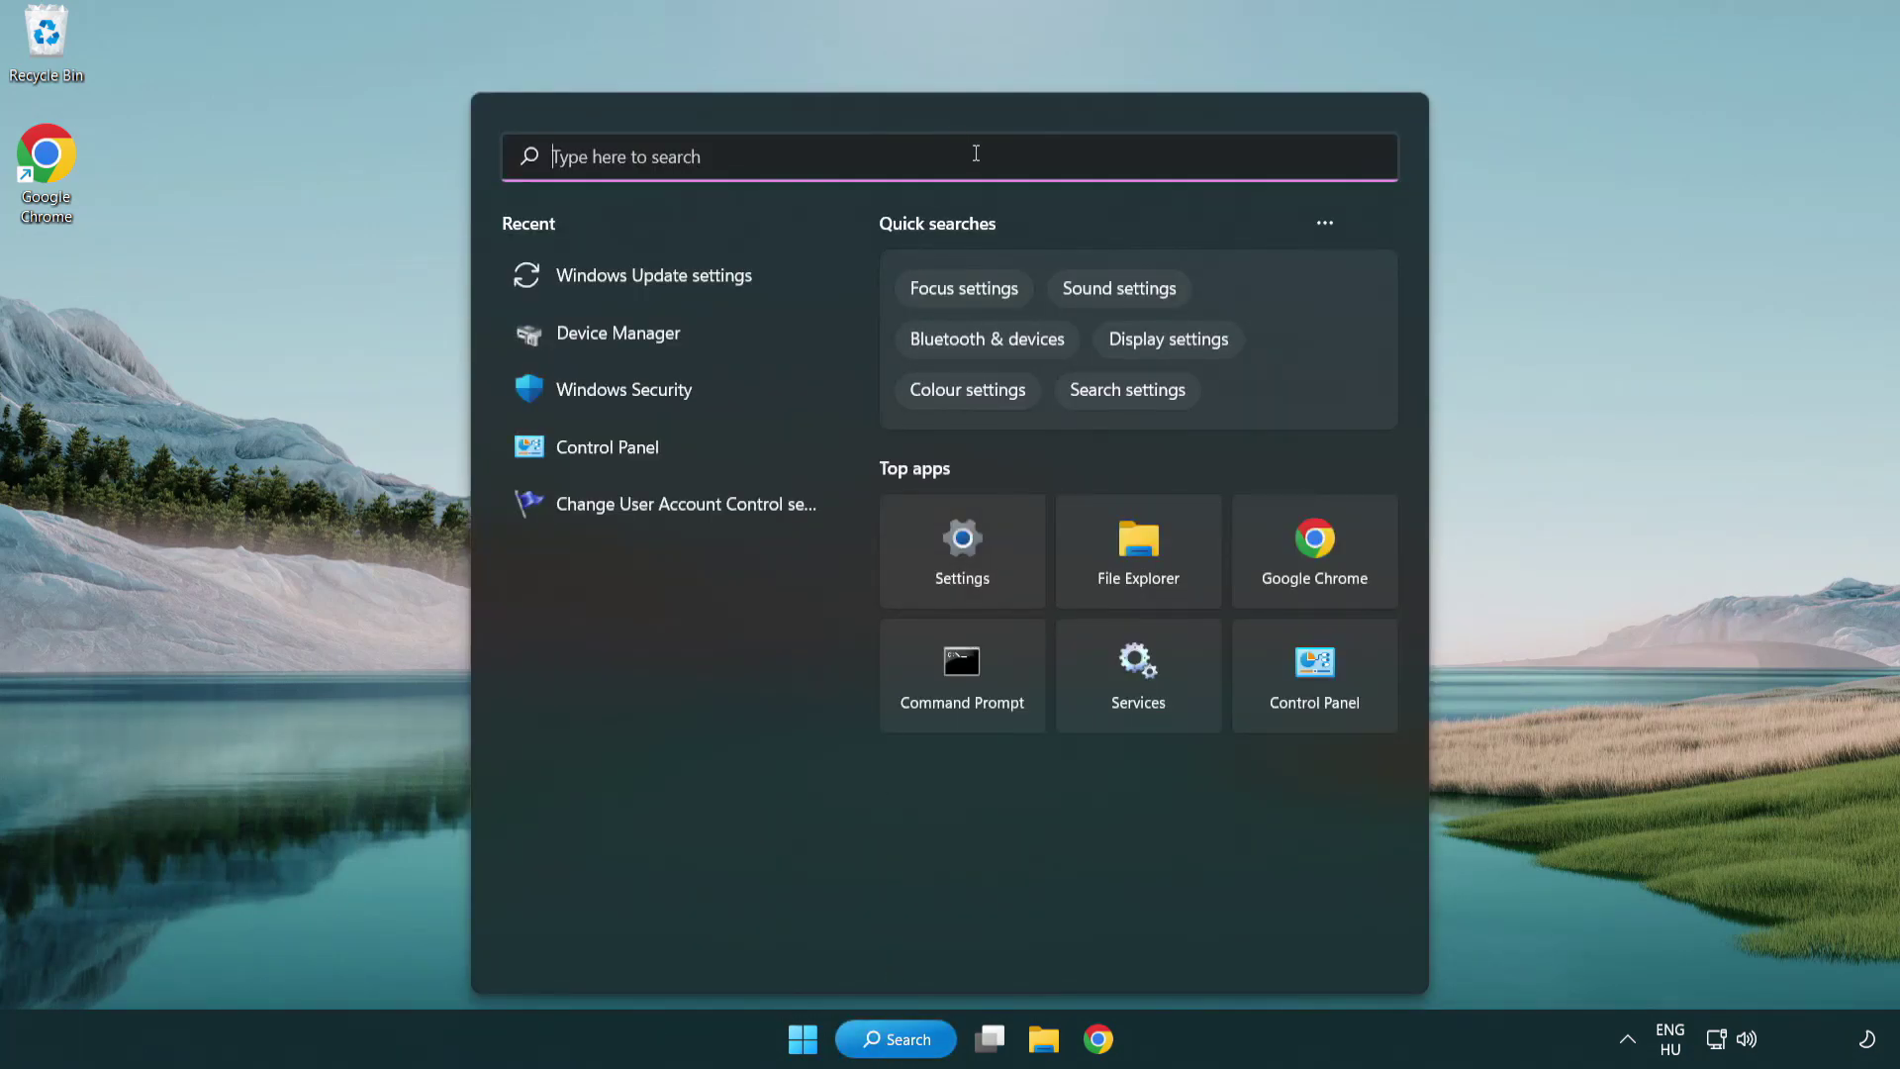
text(cmd)
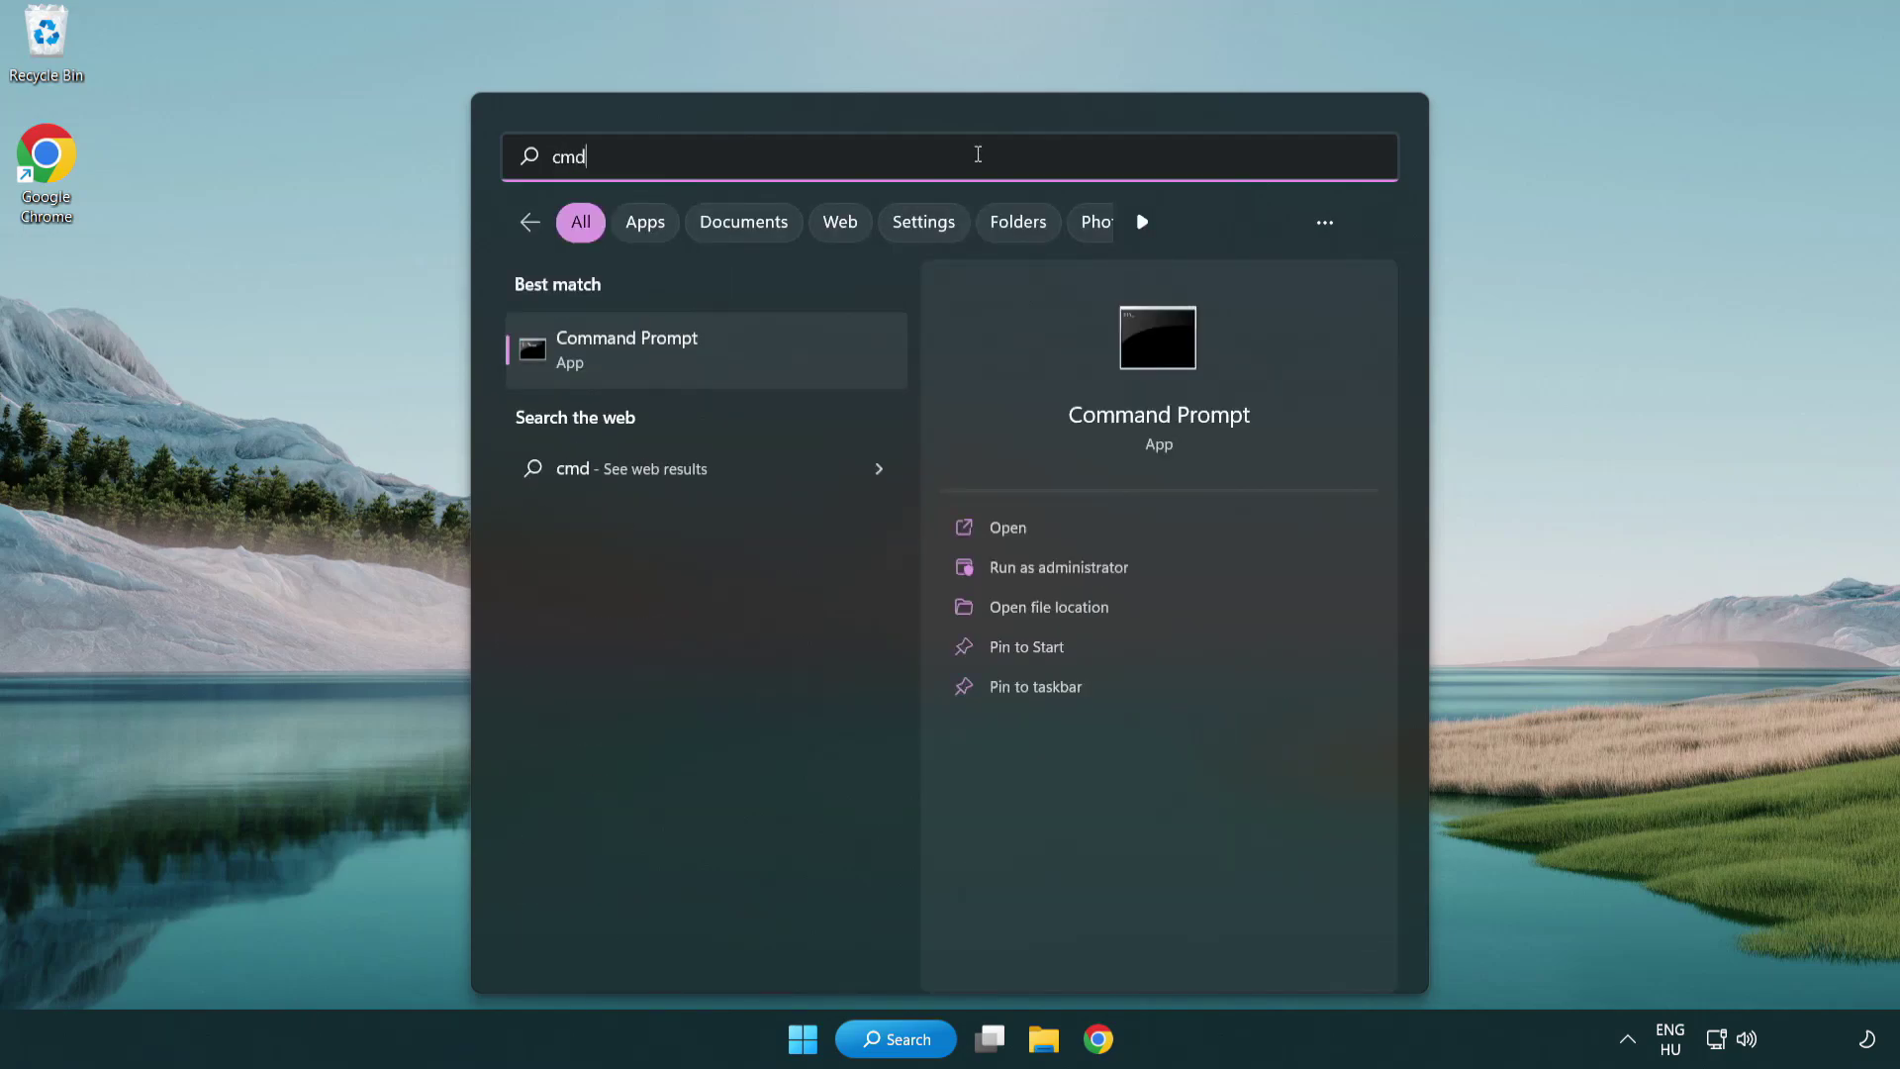
right_click(726, 353)
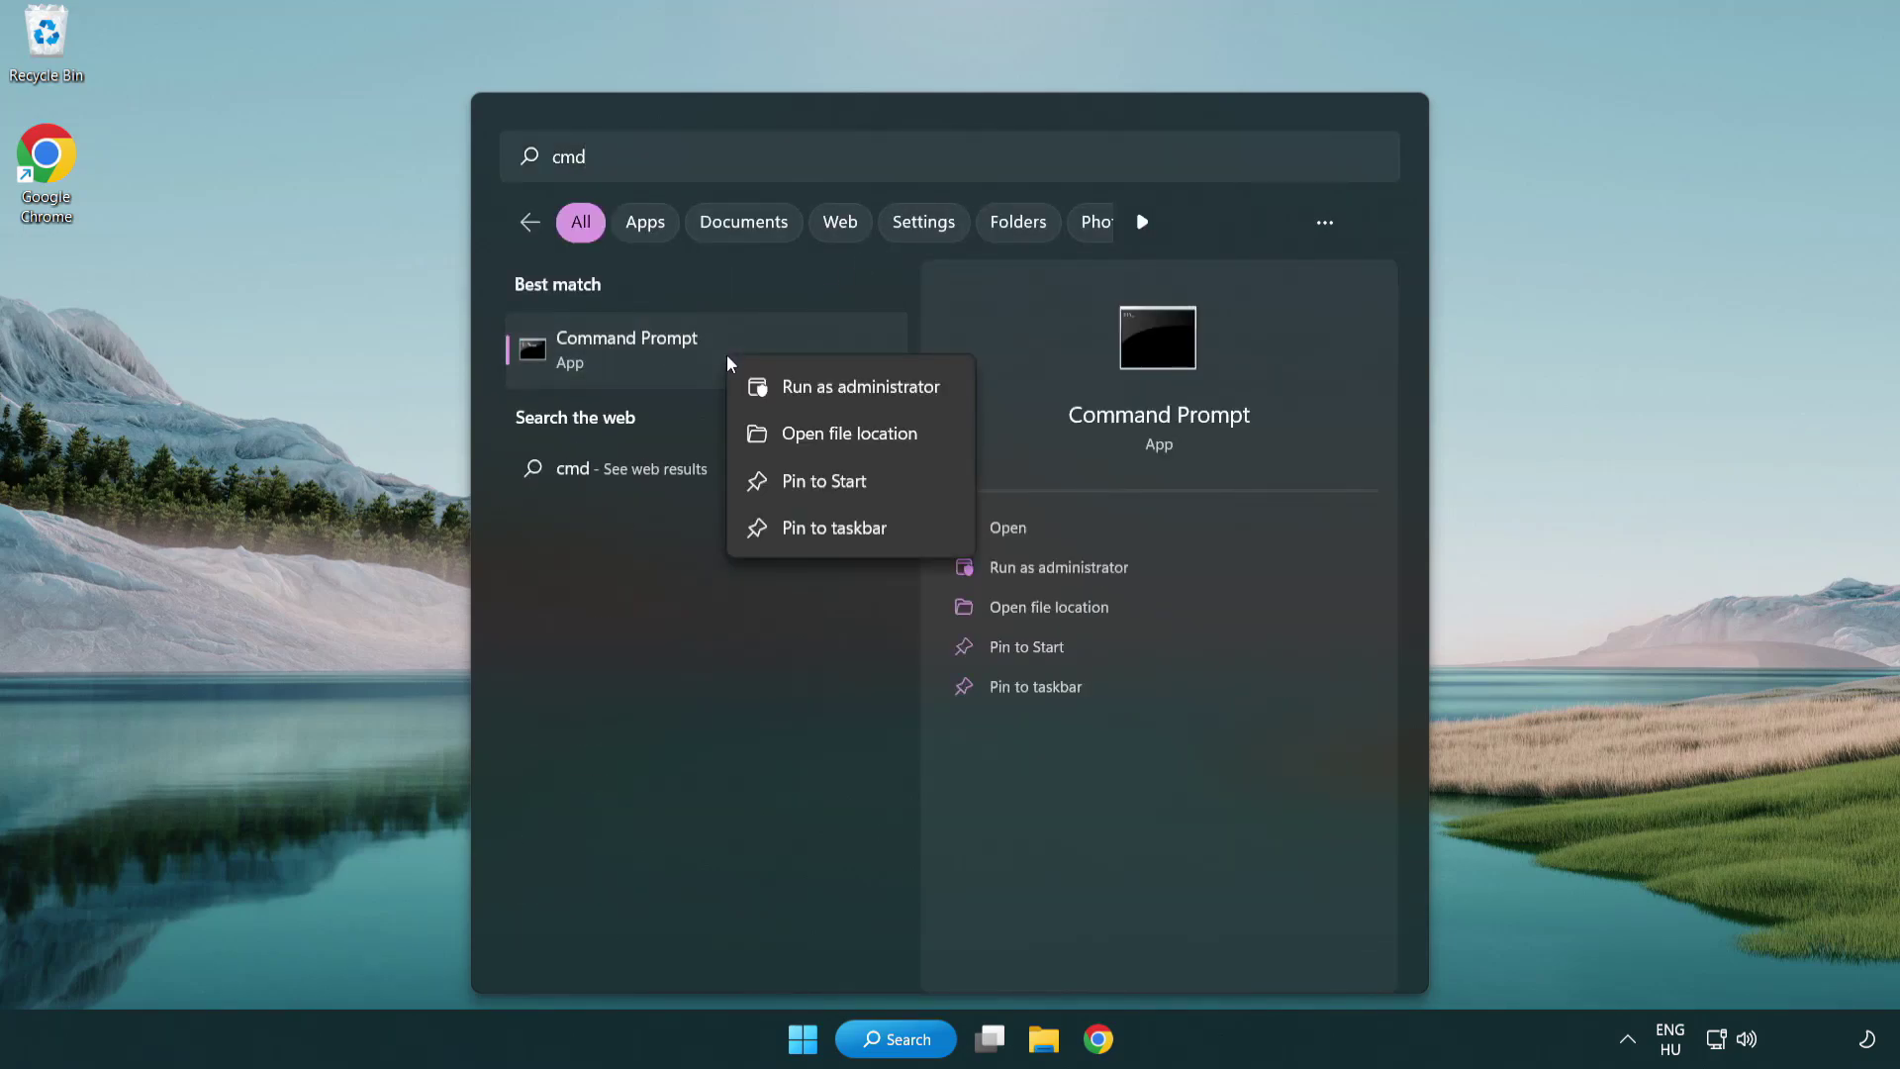
click(857, 395)
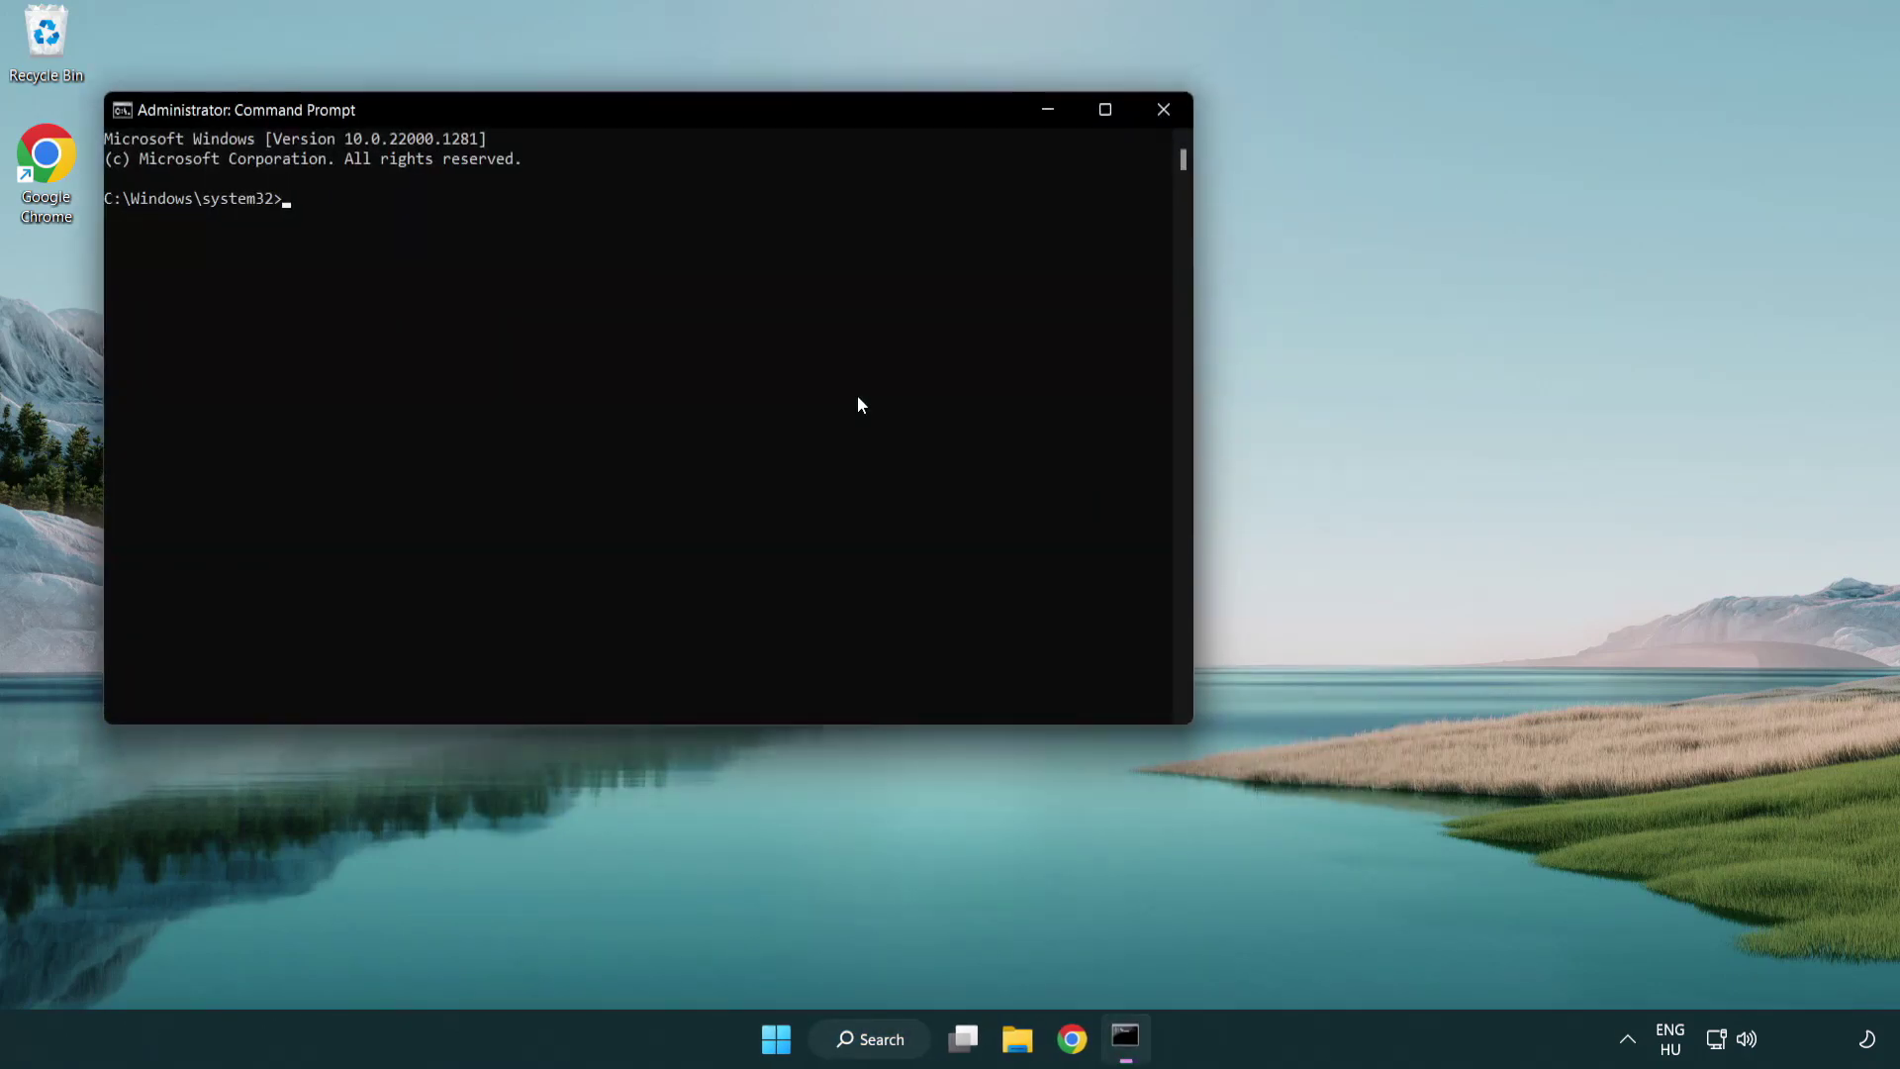
Scan the Windows system files with sfc /scannow in Command Prompt, and close its window when the scan is complete.
drag(679, 118, 959, 201)
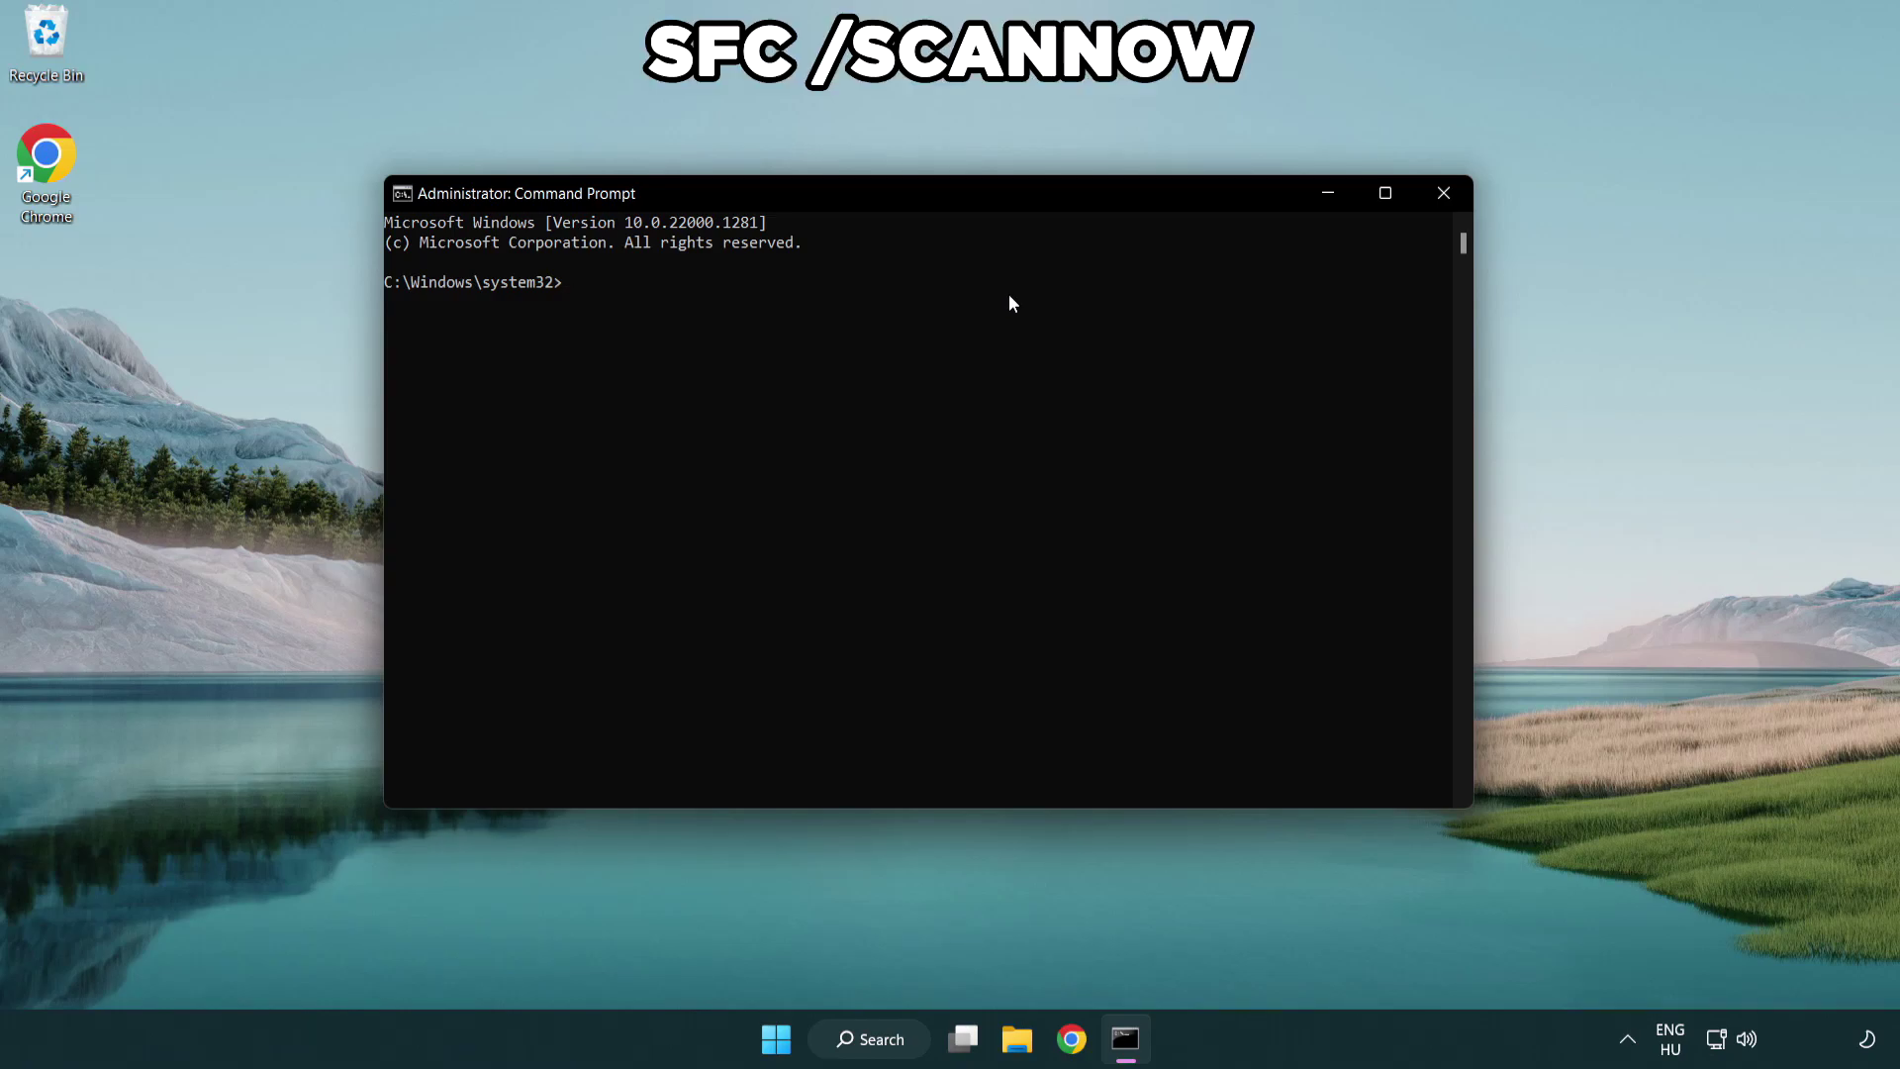
text(sfc /scannow)
key(Return)
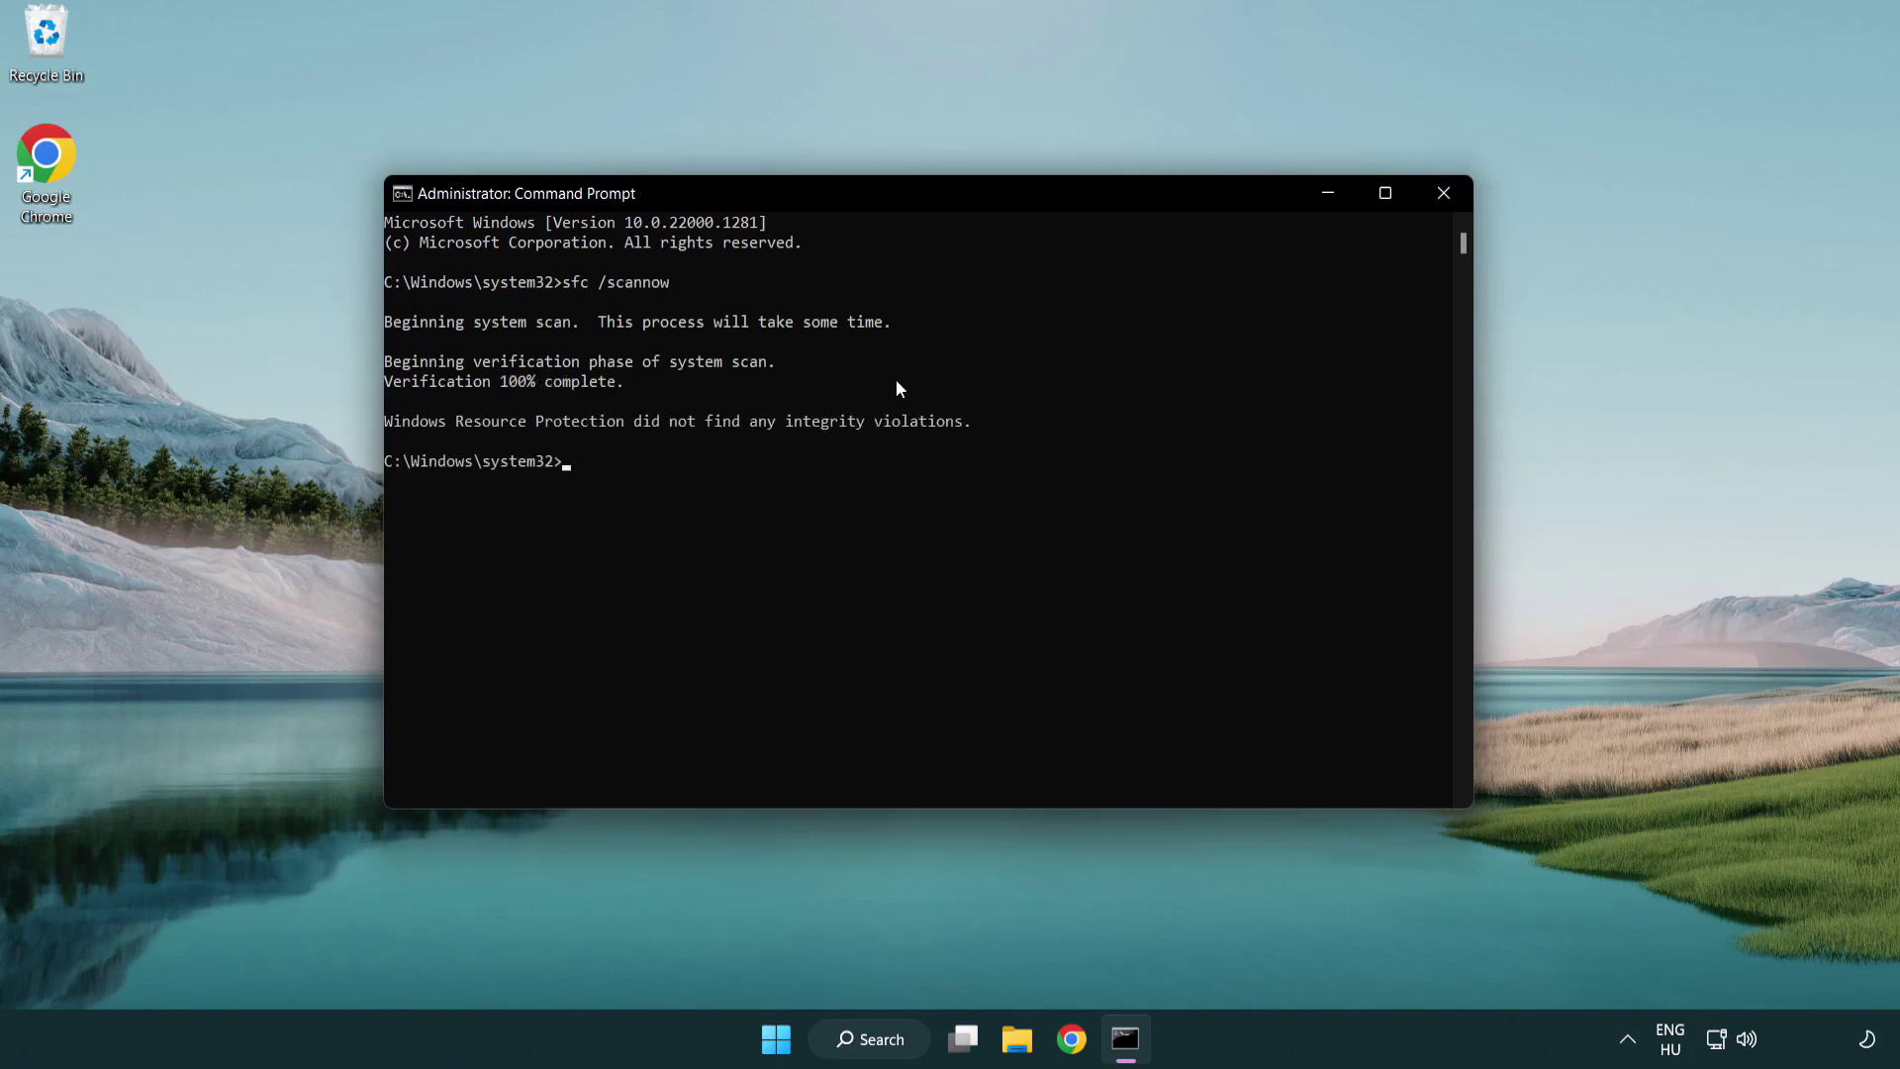
click(1443, 194)
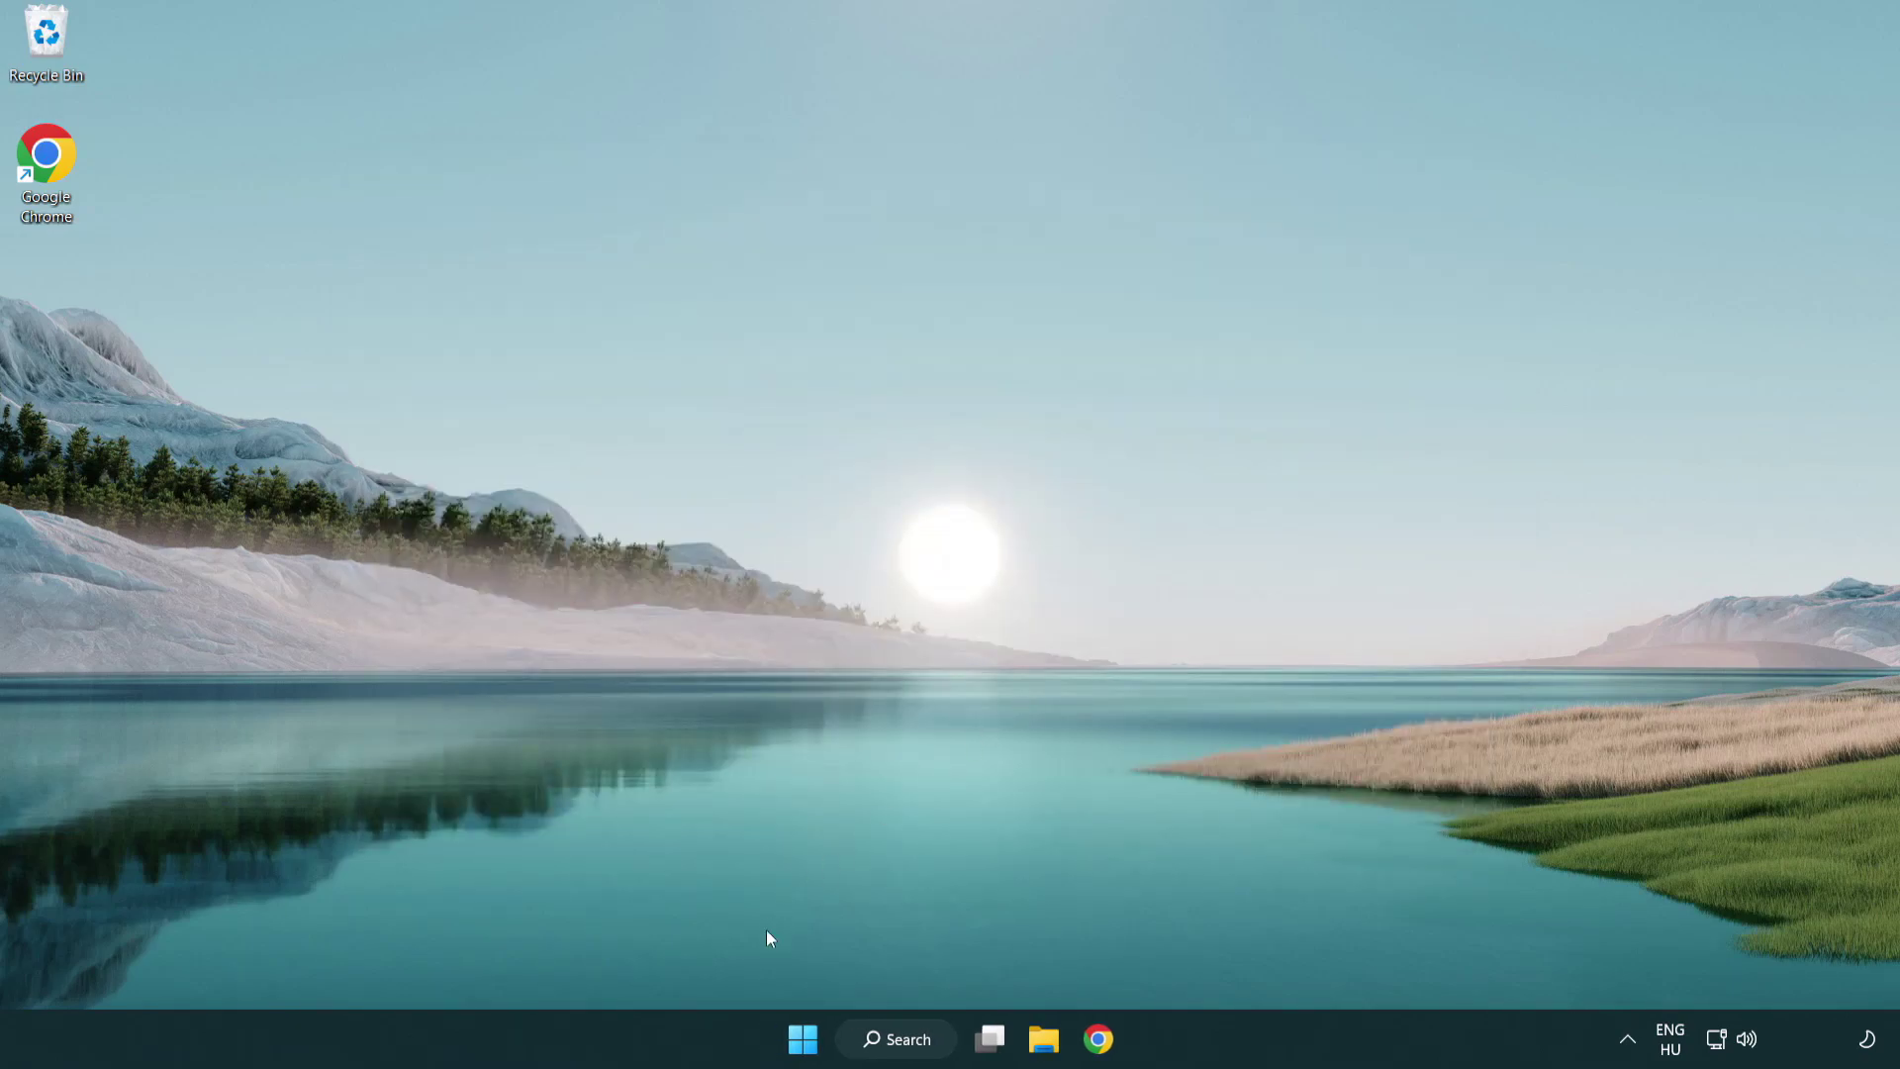
Bring up the computer's power options for sleep, shutdown and restart.
click(802, 1038)
click(1265, 950)
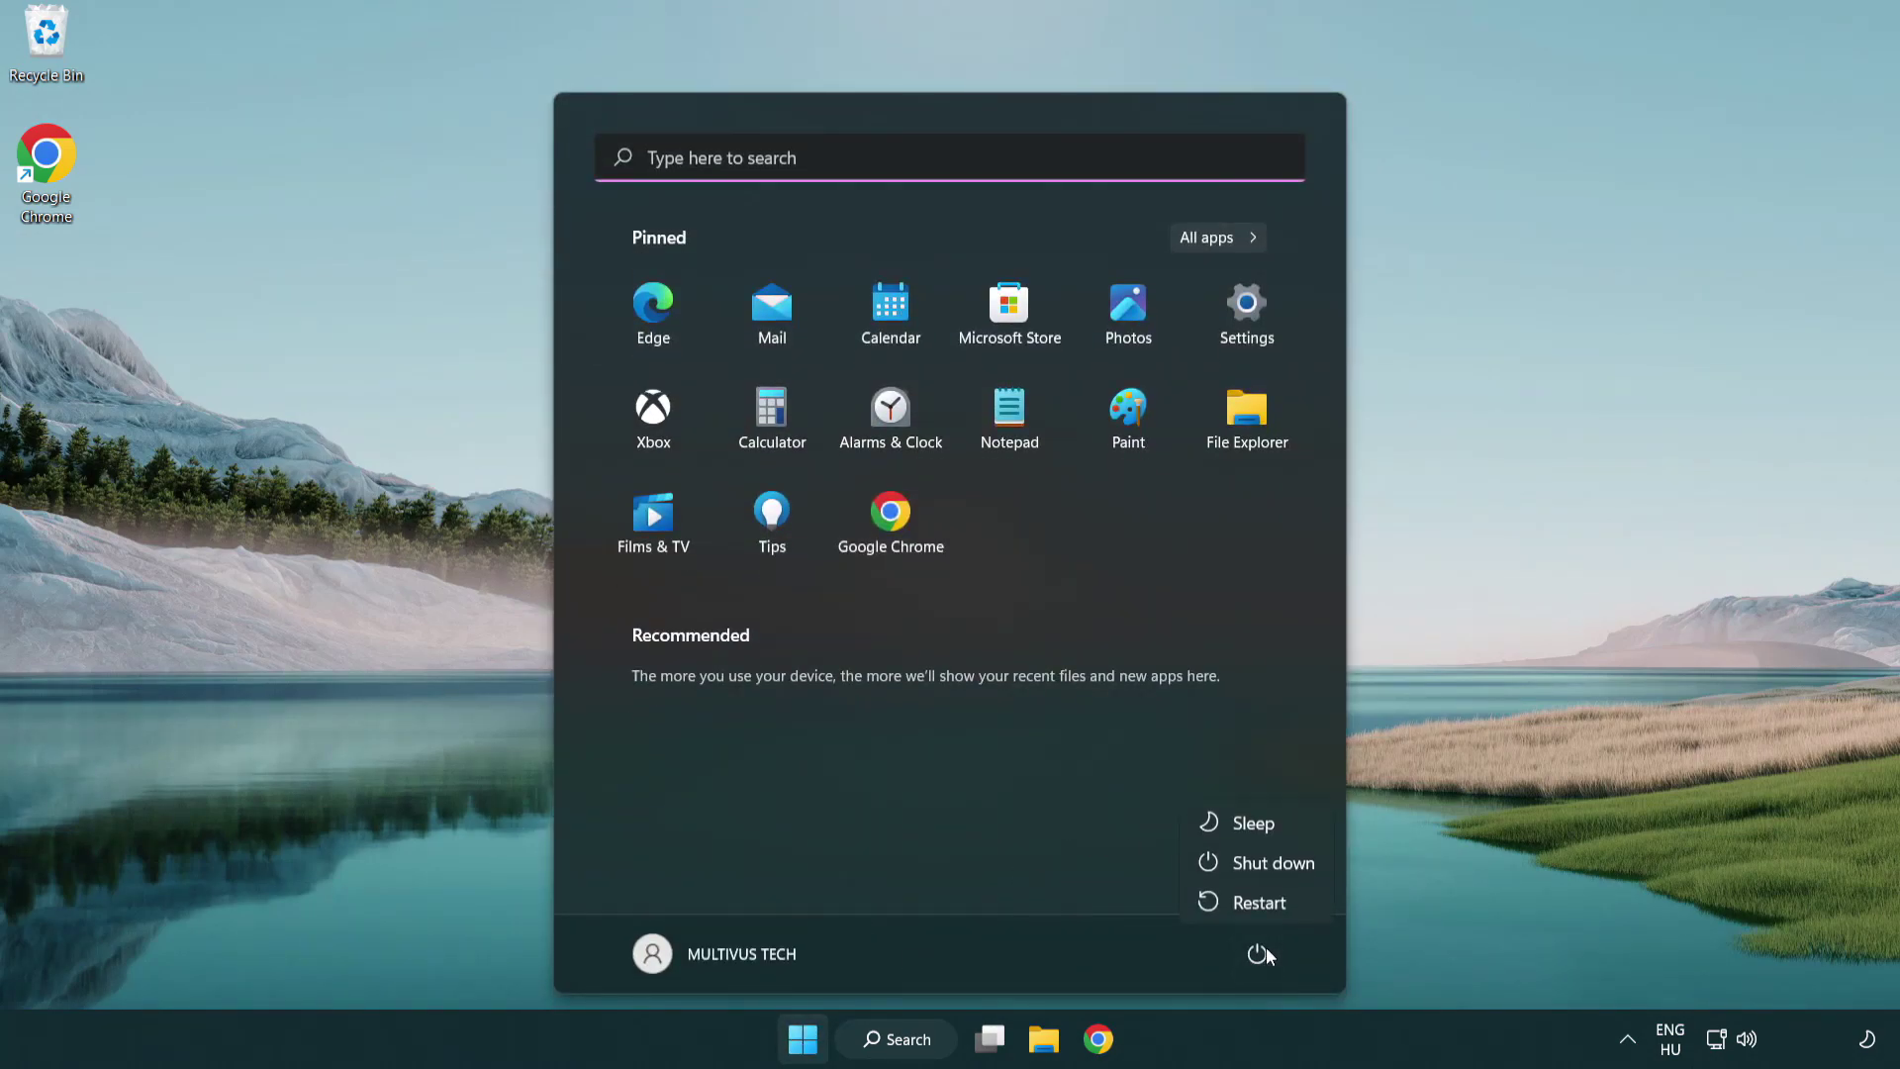